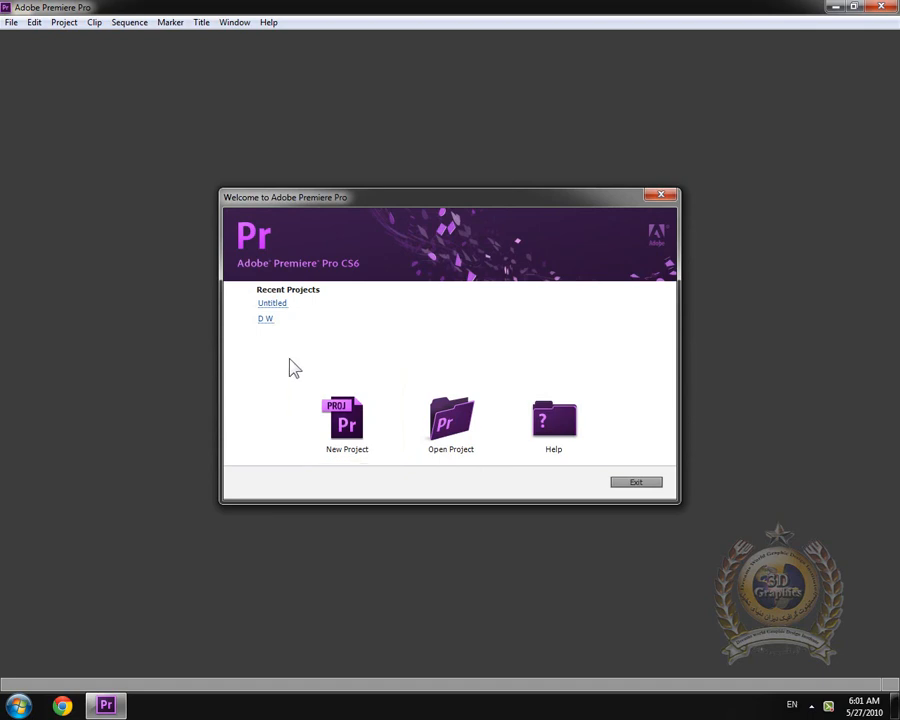
- Open the recent project Untitled, scrub through Sequence 01 and leave the playhead at 00:00:15:12
left_click(270, 302)
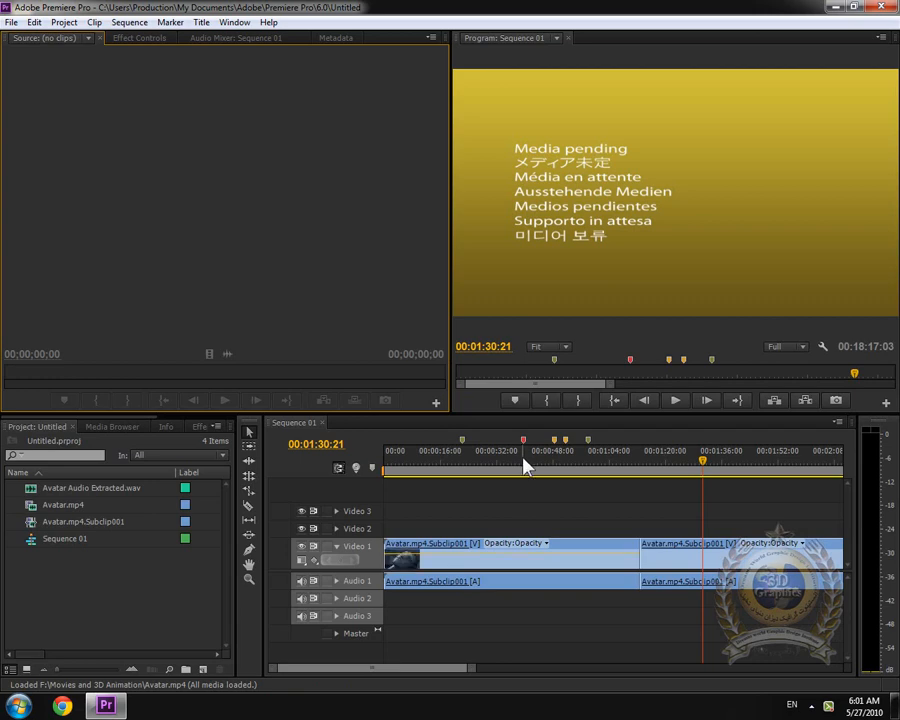
left_click(626, 468)
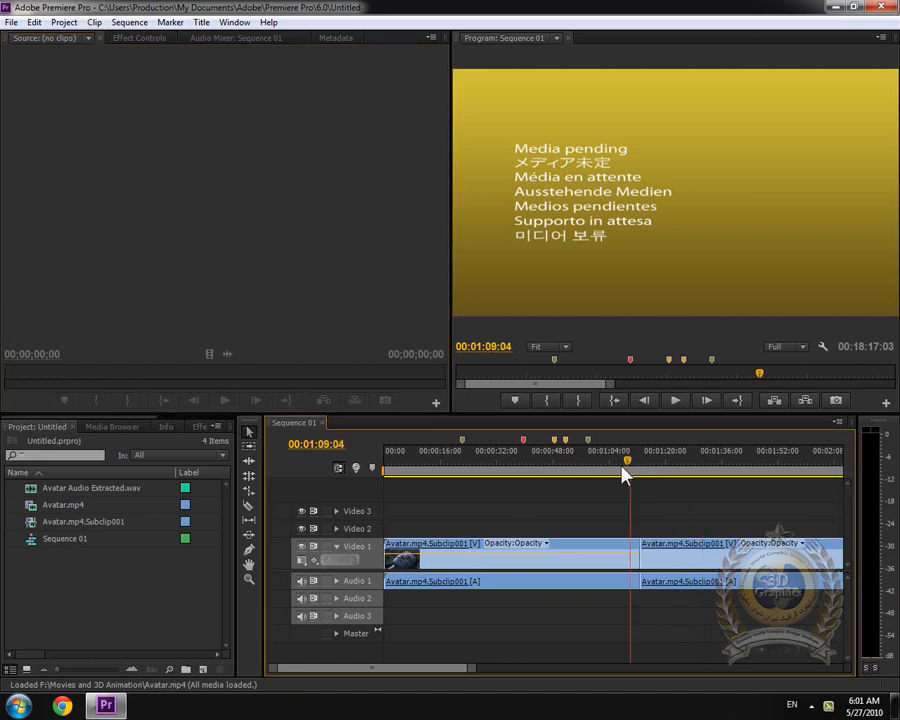
left_click_drag(626, 472, 425, 480)
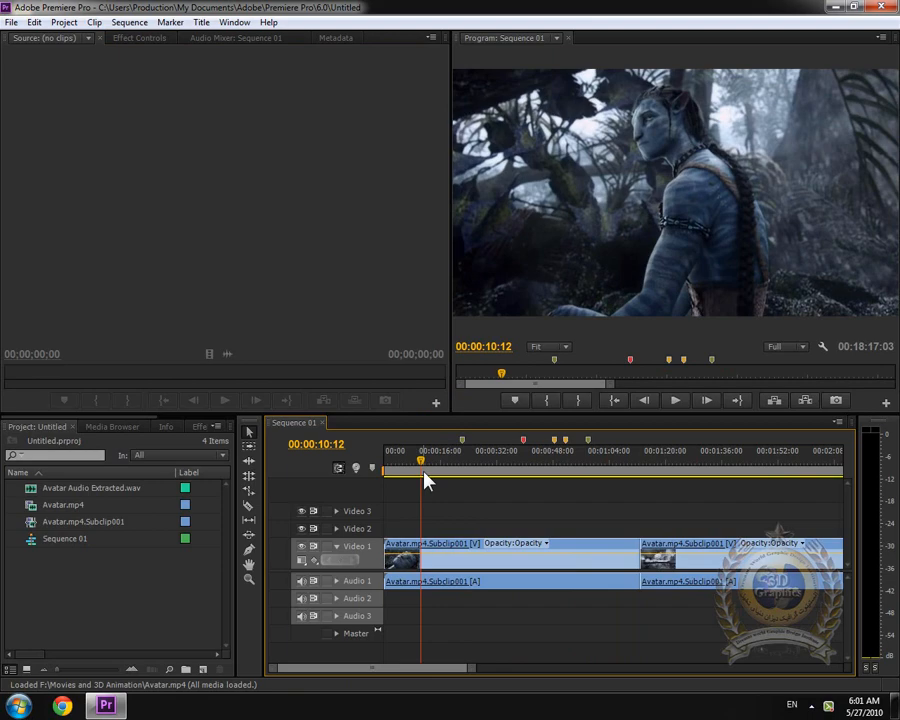
left_click_drag(421, 466, 625, 466)
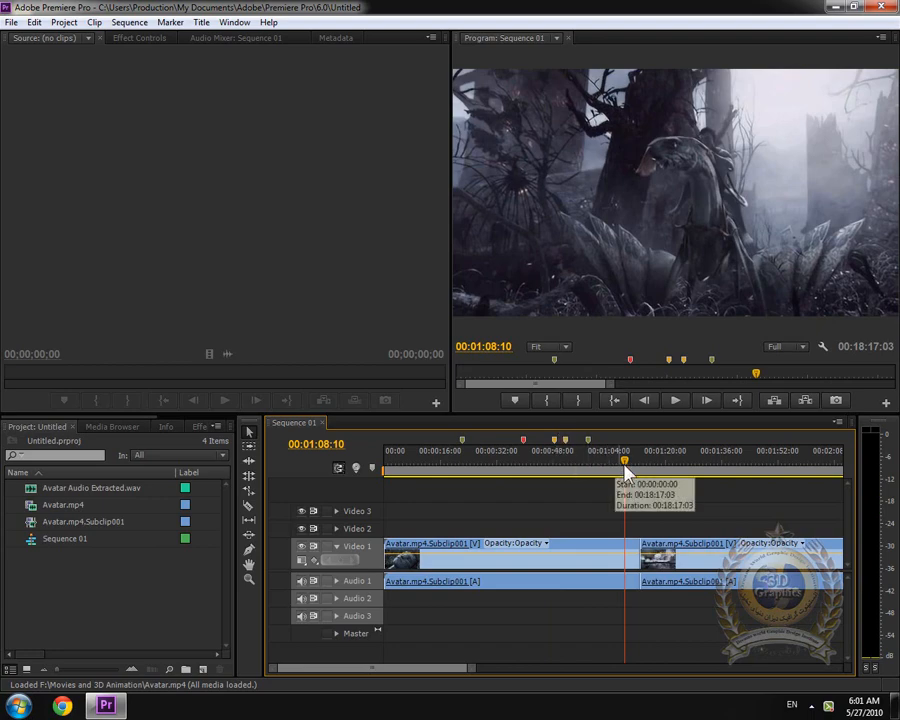
left_click_drag(624, 463, 568, 460)
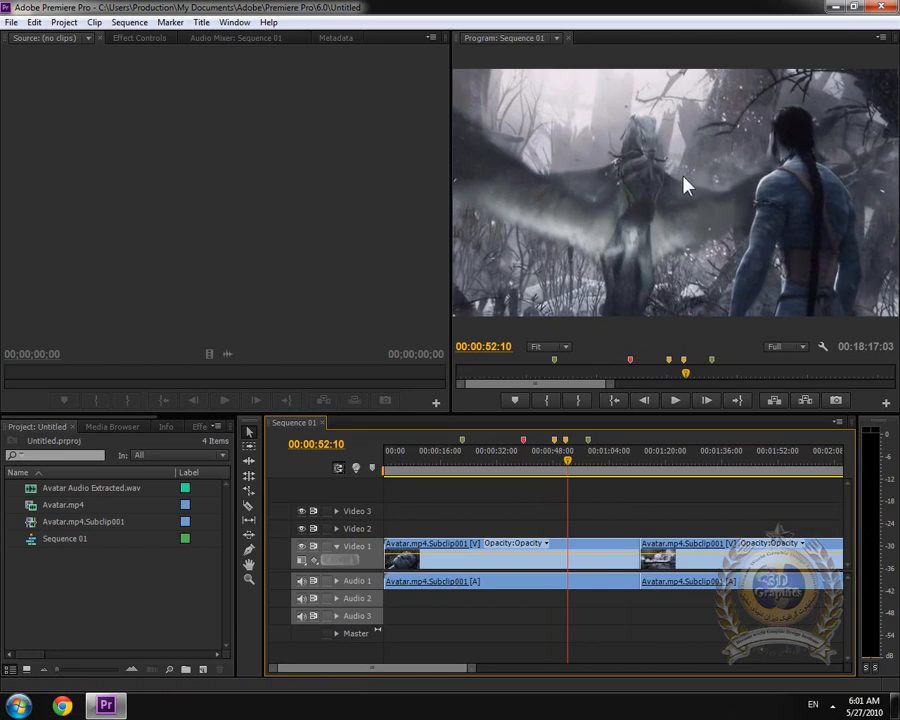
left_click_drag(567, 462, 436, 472)
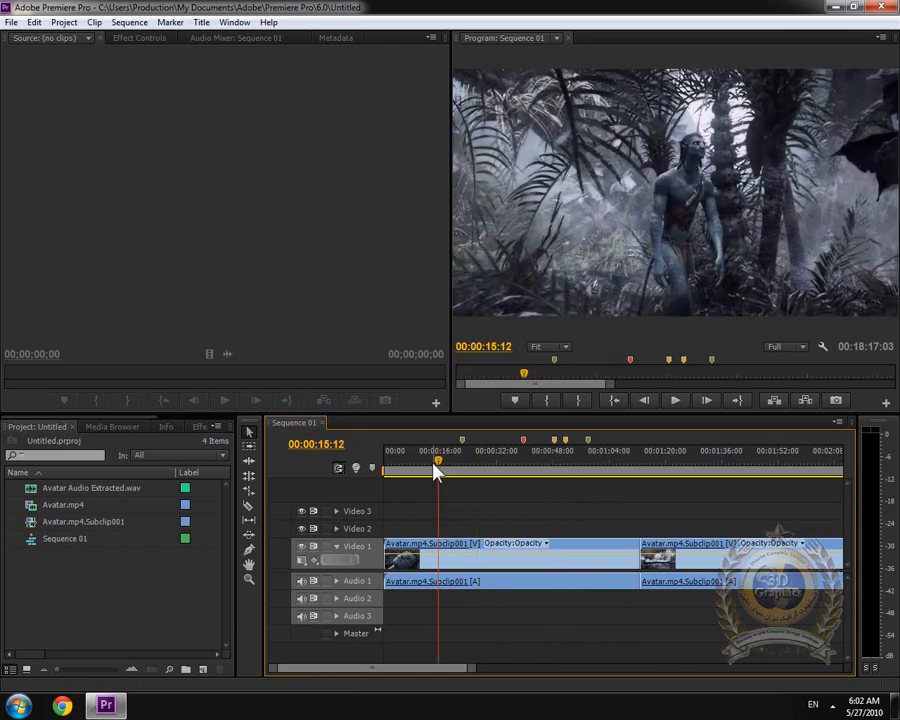
- Create a default still title named "Do not record" at 720 x 400 and close its title editor
left_click(201, 22)
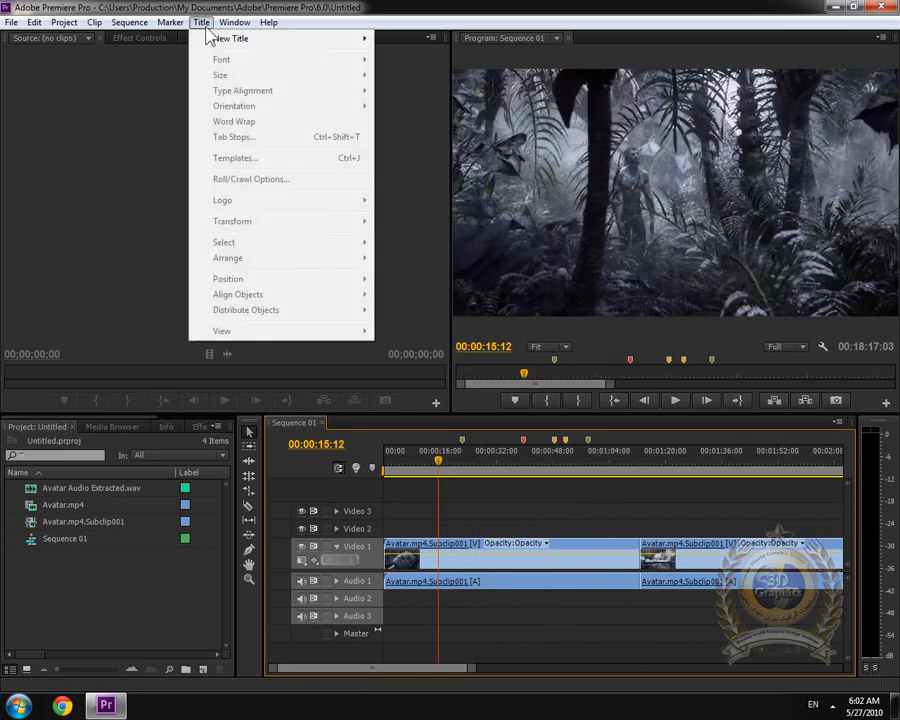
mouse_move(225, 38)
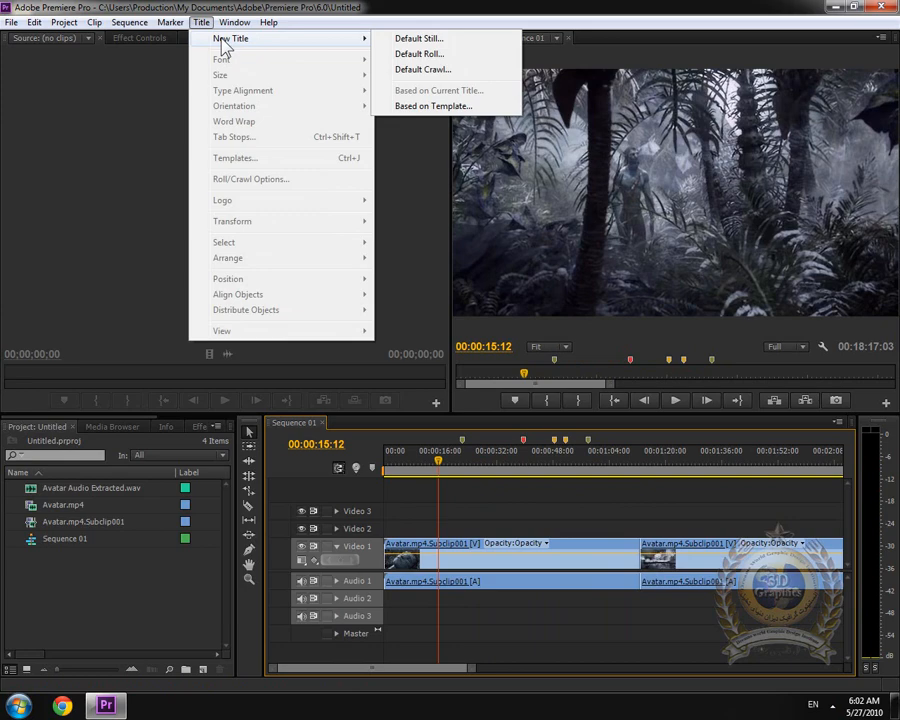
left_click(451, 39)
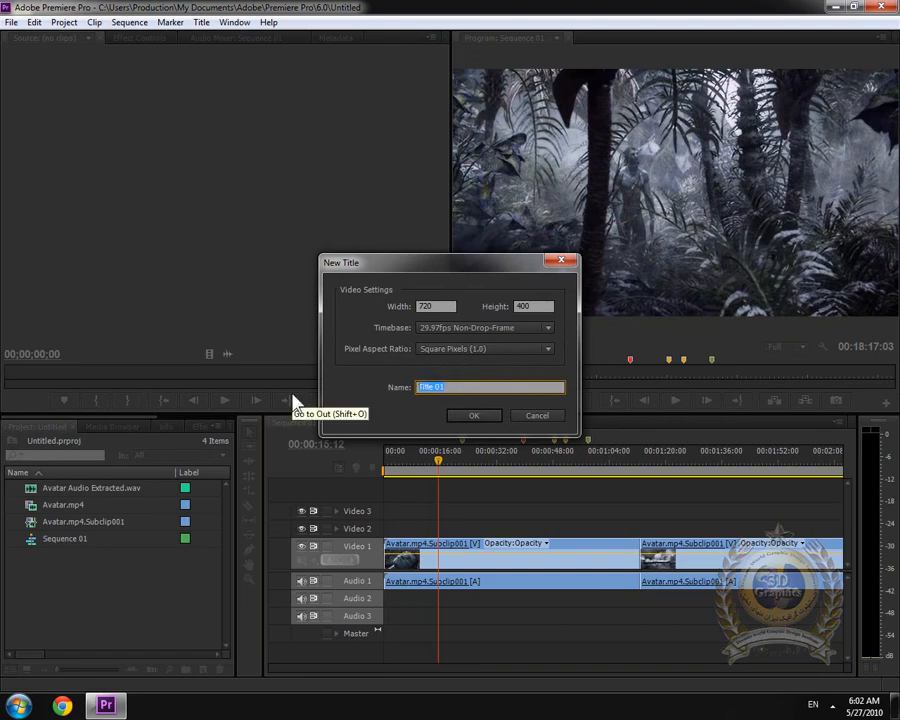
key("BackSpace")
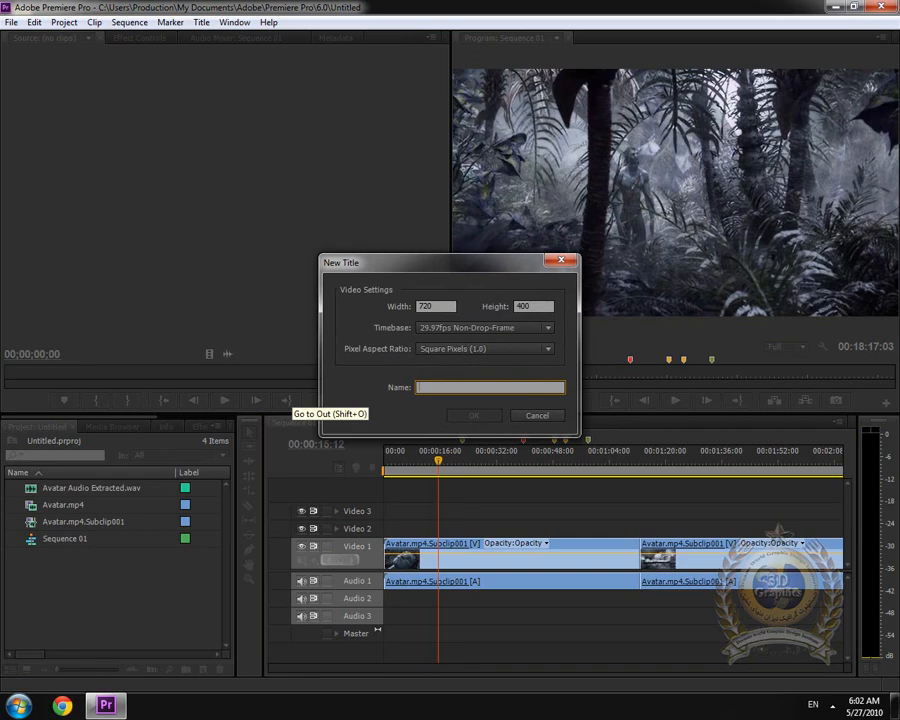
type("Do not record")
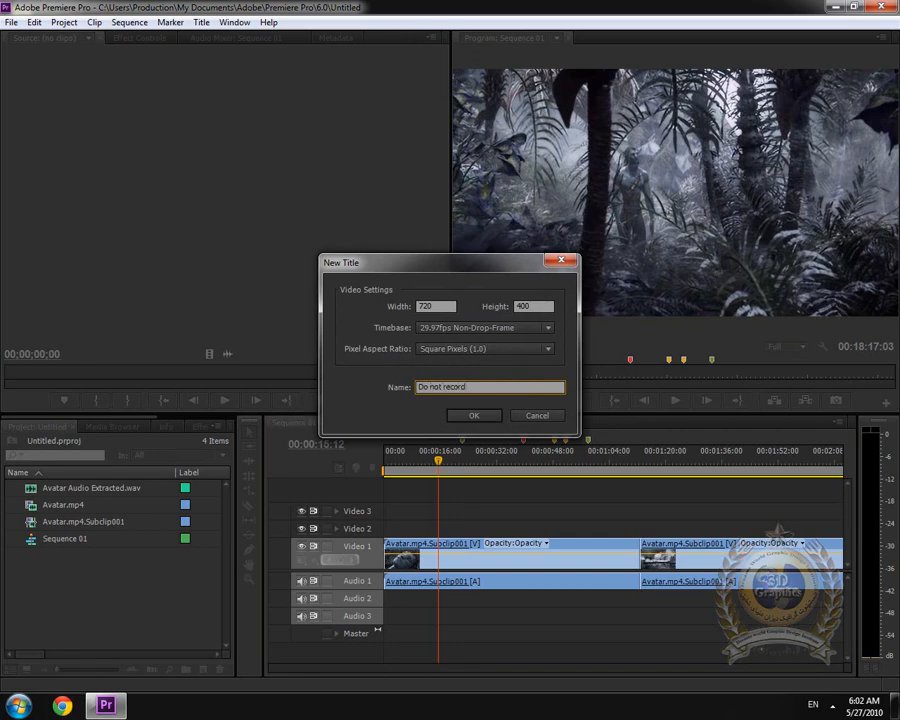
key("Return")
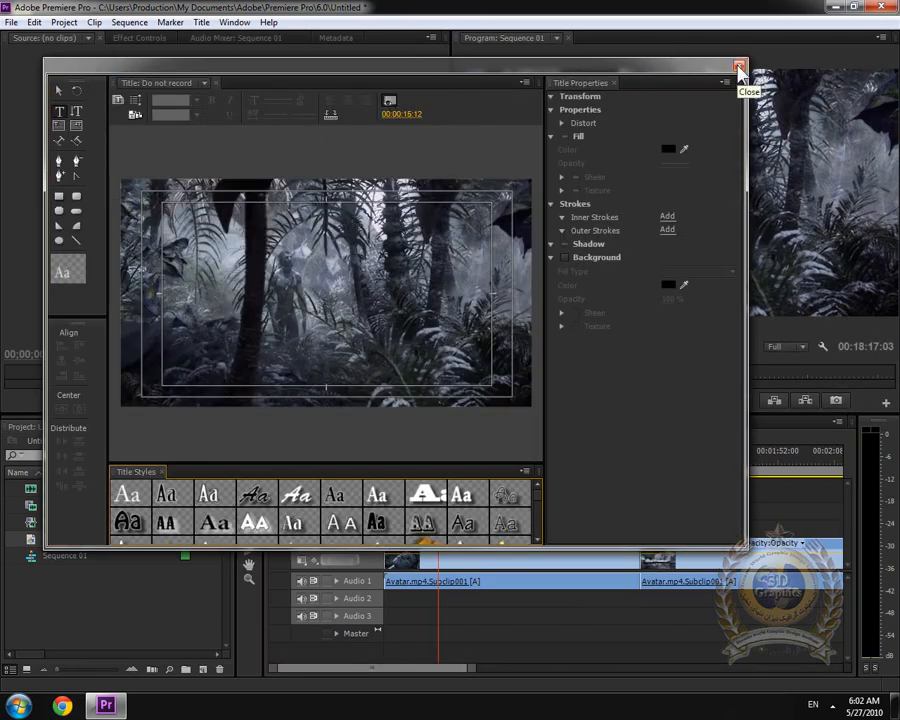
left_click(201, 23)
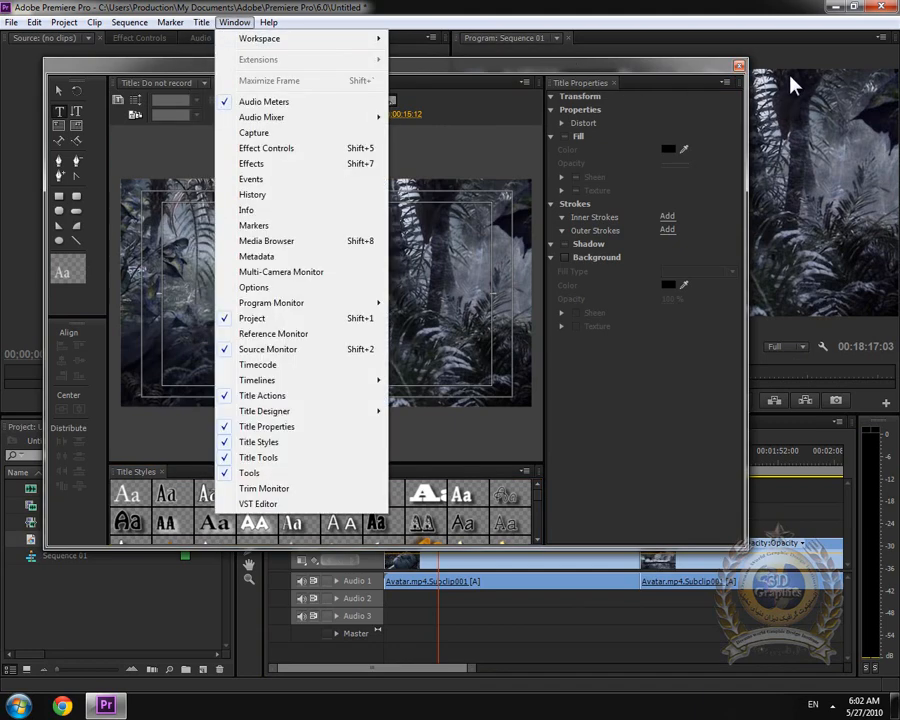
left_click(739, 67)
- Create a default still title named "Do not copy" and enlarge the title editor window
left_click(175, 22)
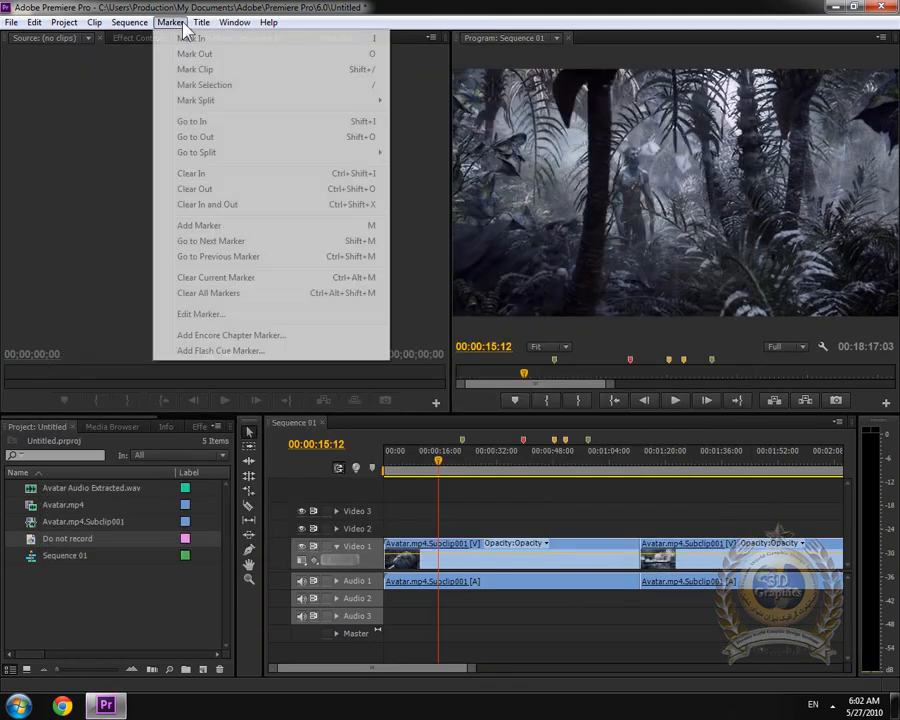
mouse_move(201, 22)
mouse_move(266, 40)
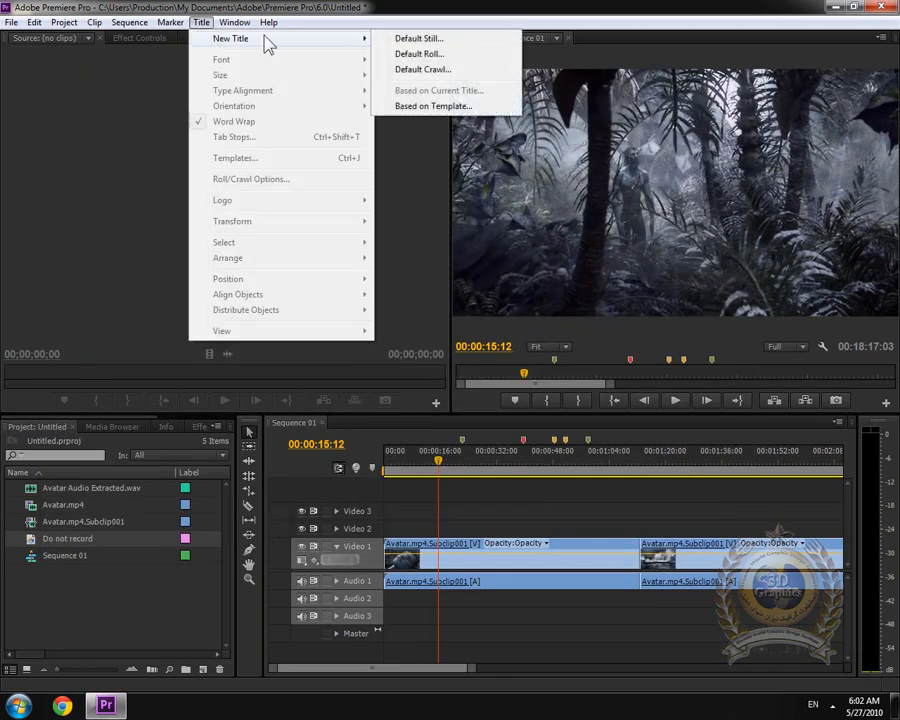
left_click(442, 42)
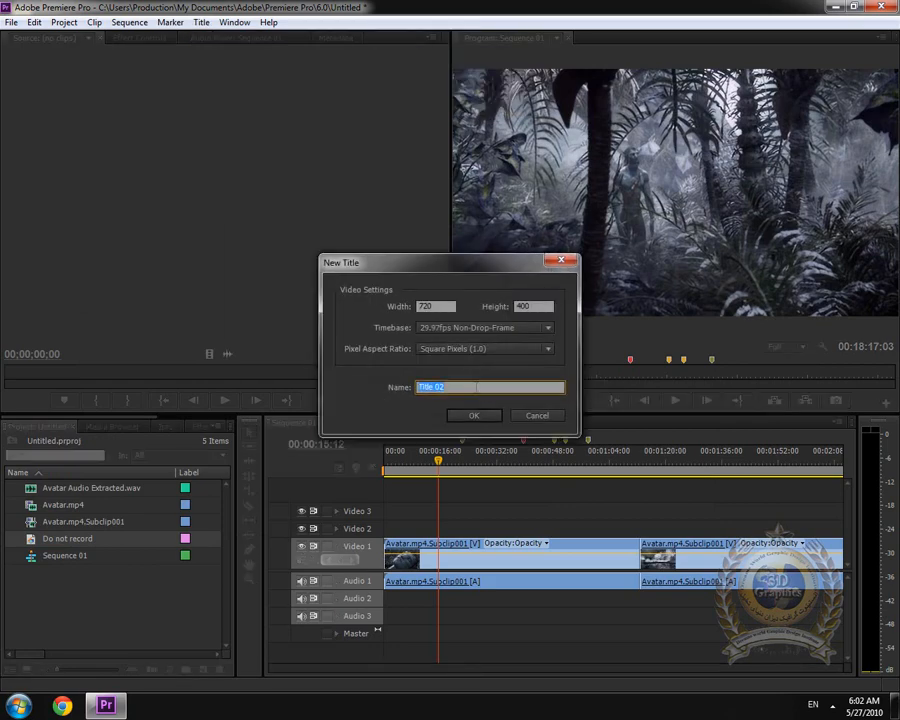
type("Do not copy")
key("Return")
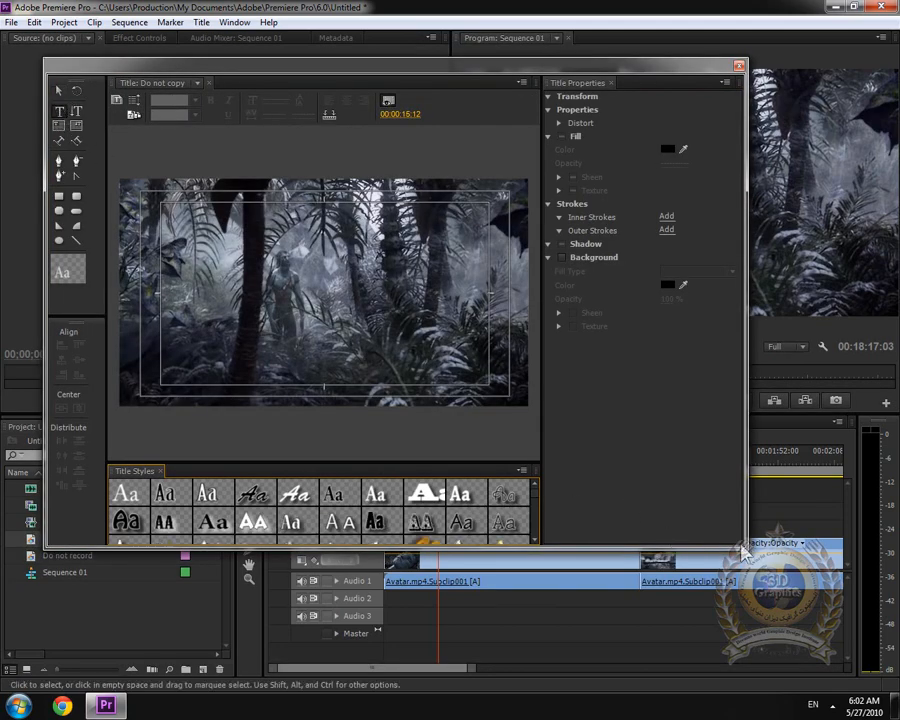
left_click_drag(745, 553, 869, 593)
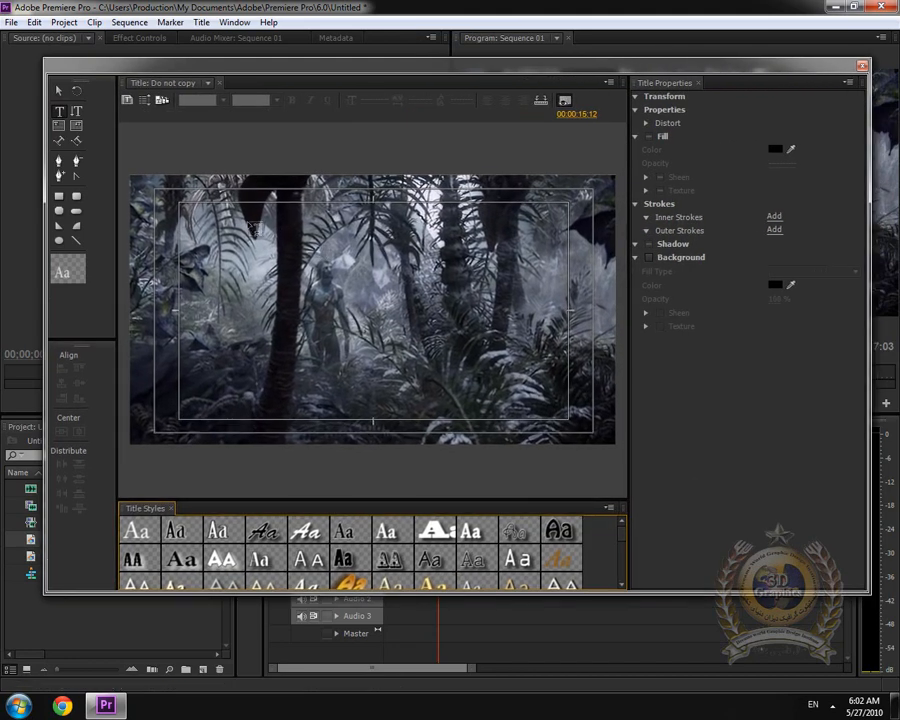
- Draw a rounded rectangle about 132 x 46 in the lower-right corner of the title-safe area and fill it with solid red
left_click(77, 196)
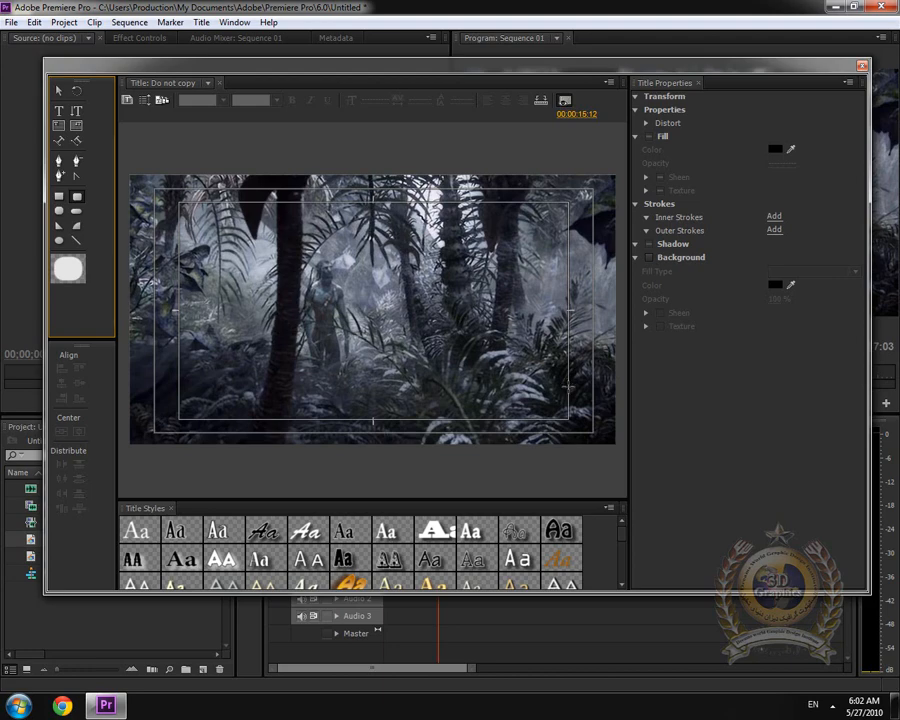
left_click_drag(568, 388, 478, 418)
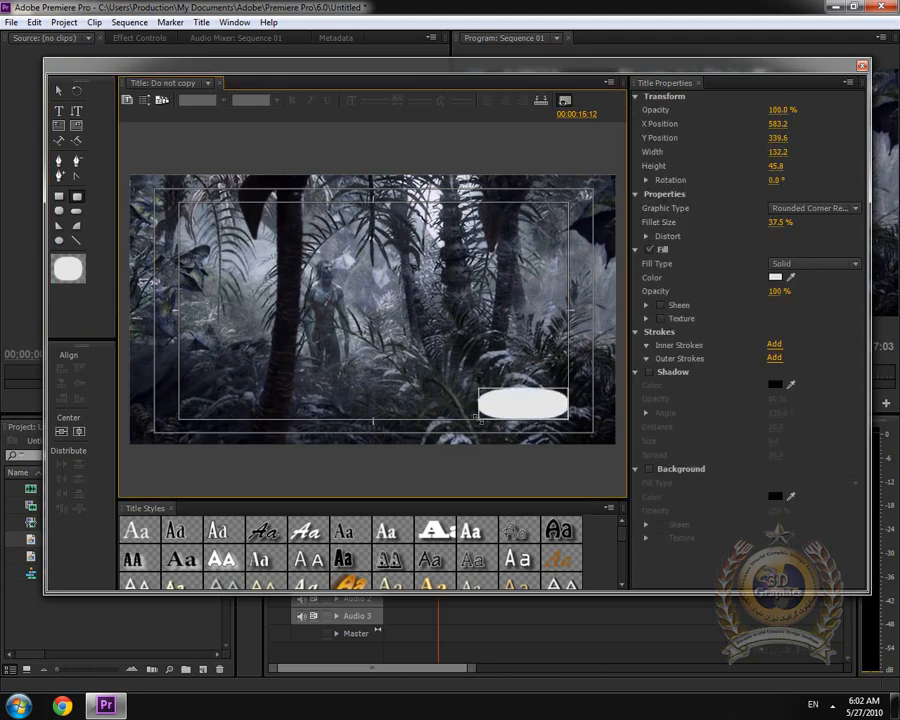
left_click(778, 279)
left_click(605, 276)
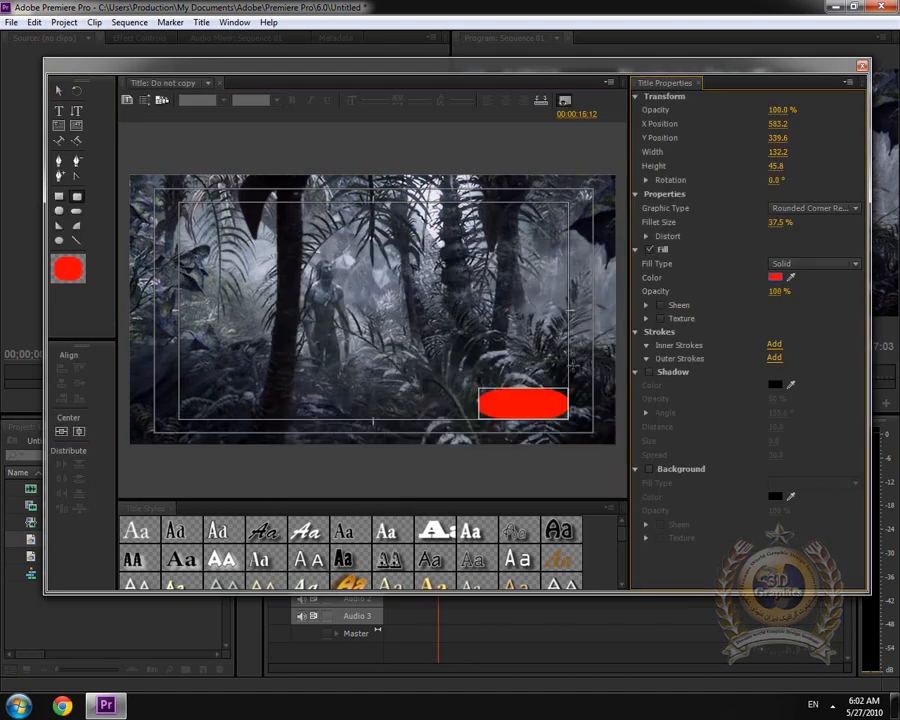
- Add the text "Not Copy" over the red shape at font size 26 and colour it white (FFFFFF)
left_click(60, 111)
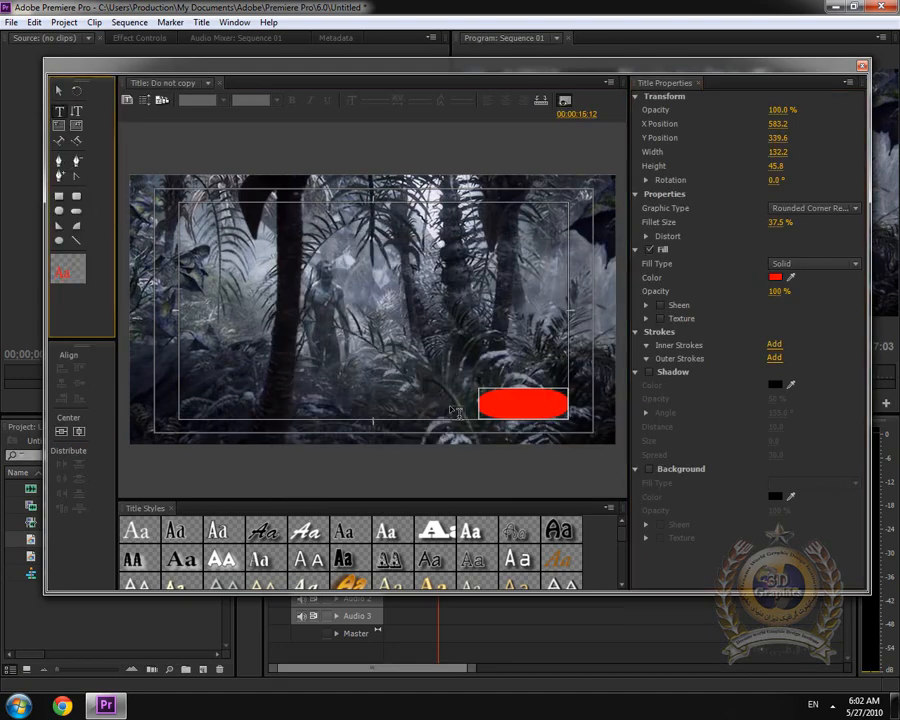
left_click_drag(484, 393, 569, 418)
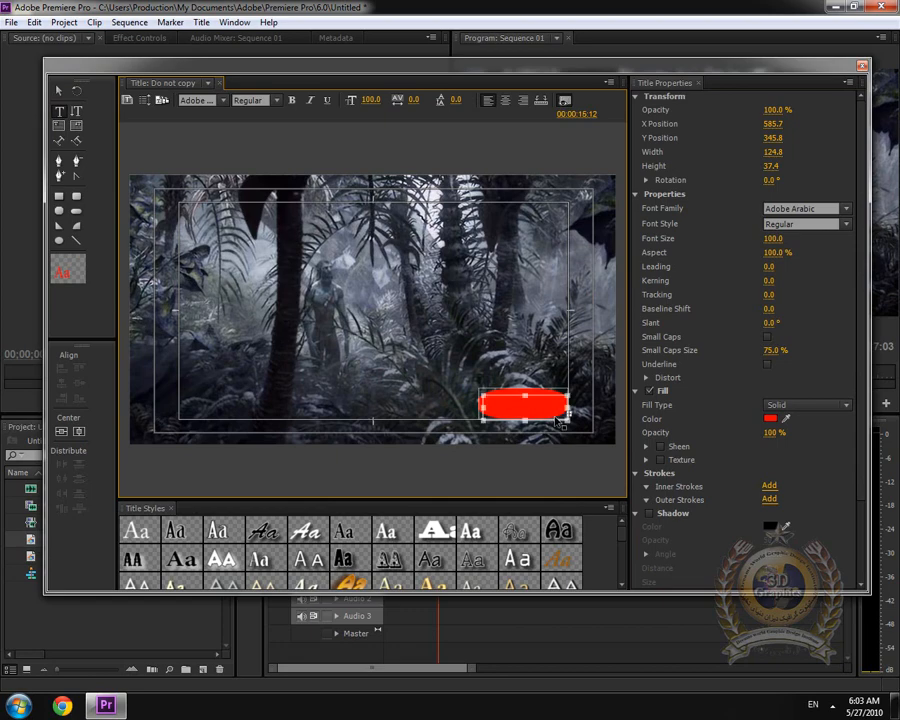
type("26")
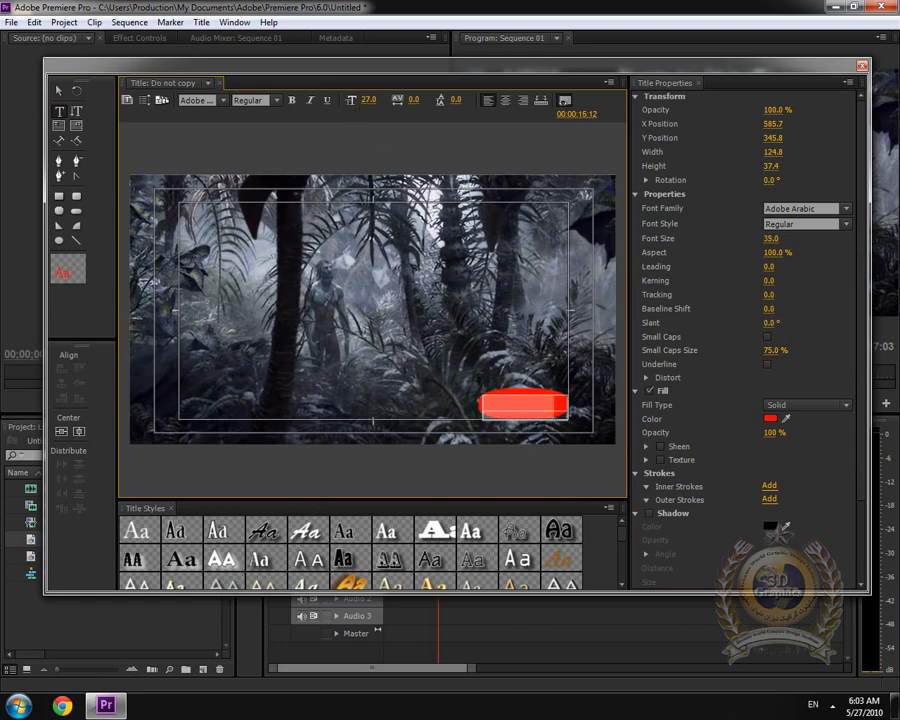
key("Return")
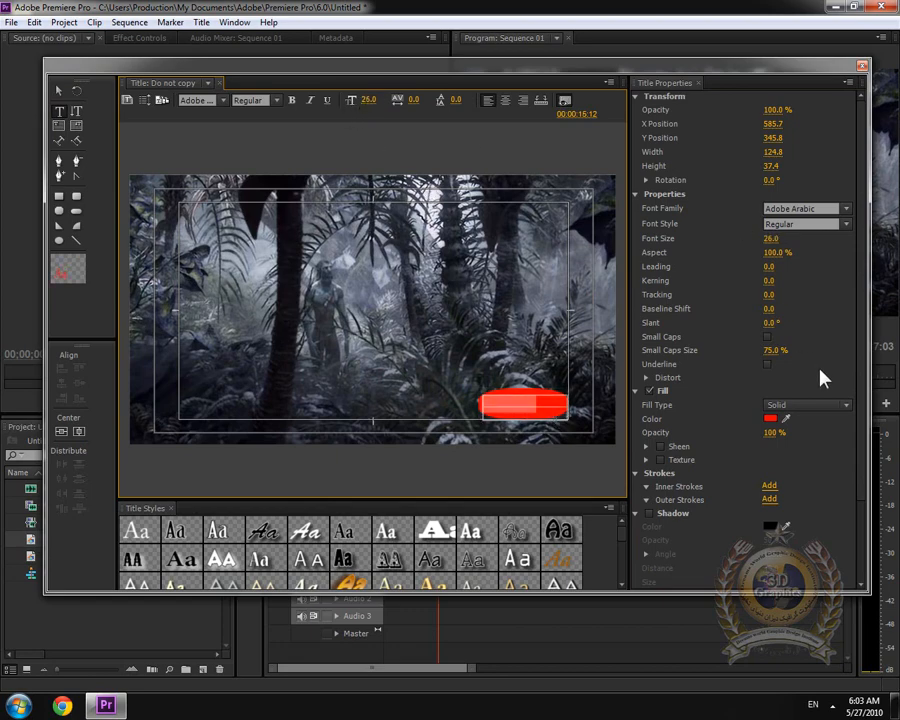
left_click(771, 418)
left_click(295, 460)
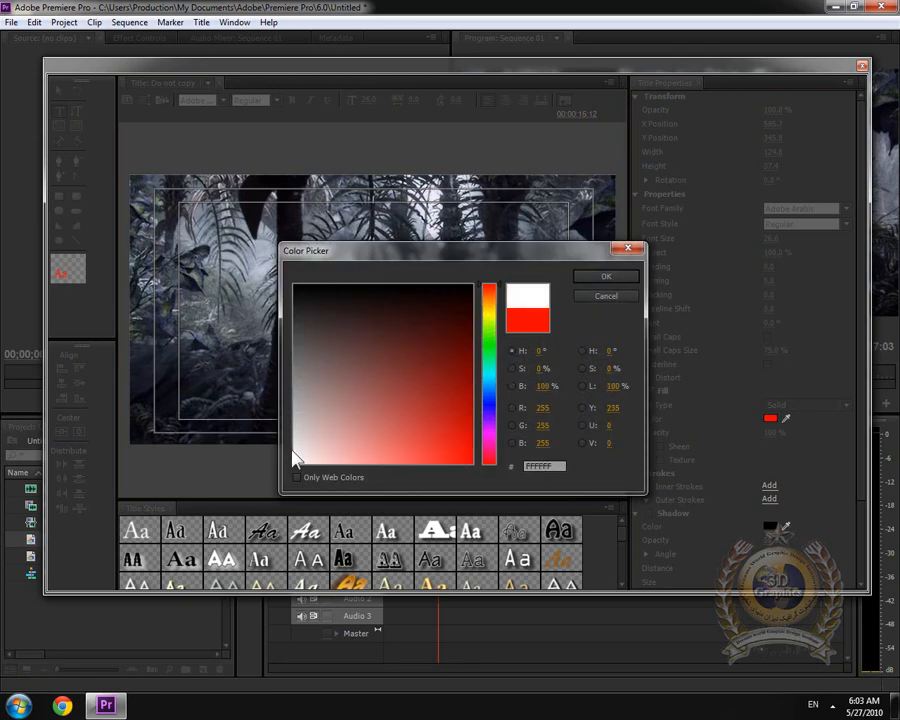
left_click(606, 276)
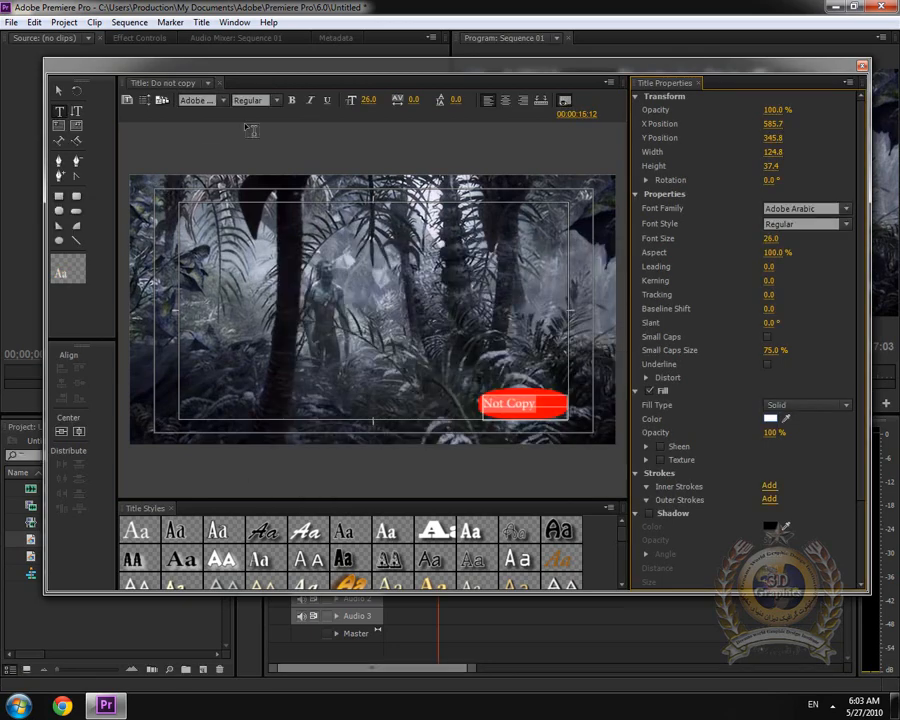
- Set the "Not Copy" text to font size 34, adjust the positions of the text and red shape, and close the title editor
left_click(256, 70)
left_click_drag(365, 100, 373, 100)
left_click(60, 91)
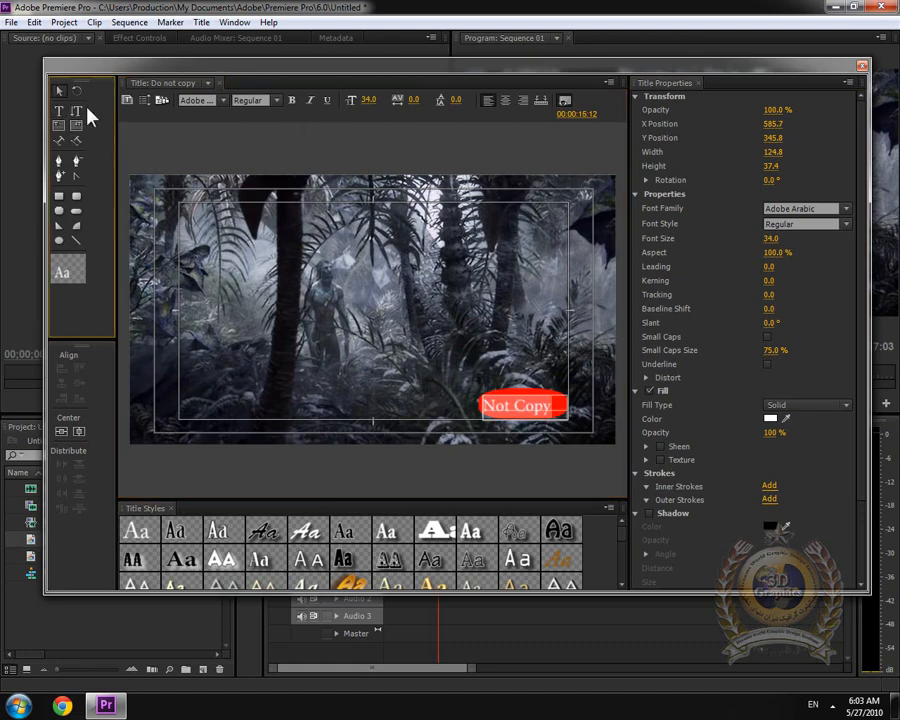
left_click(533, 414)
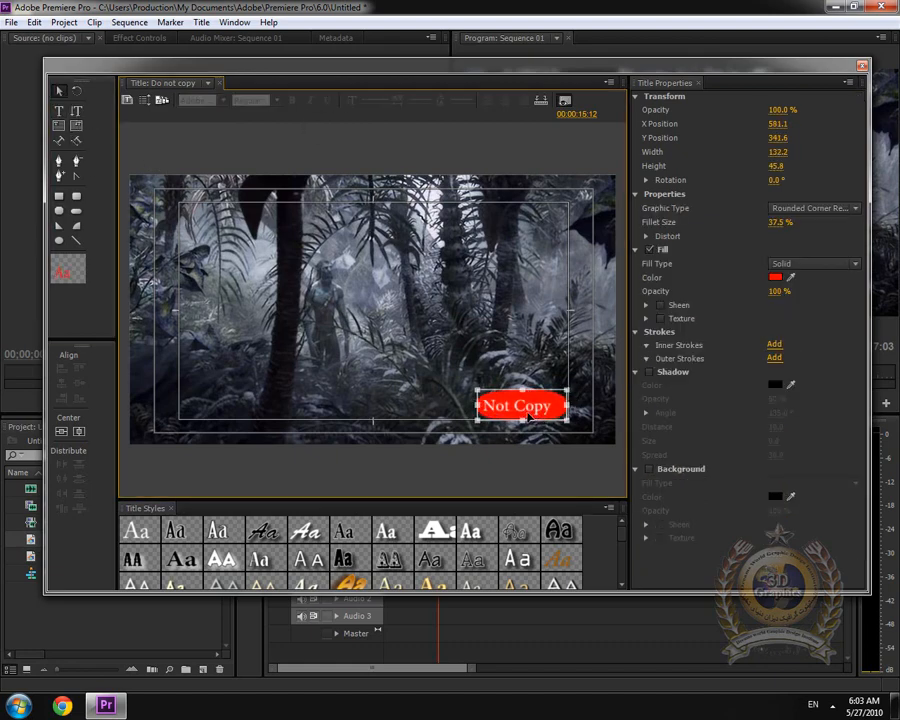
left_click(535, 407)
left_click_drag(535, 407, 528, 409)
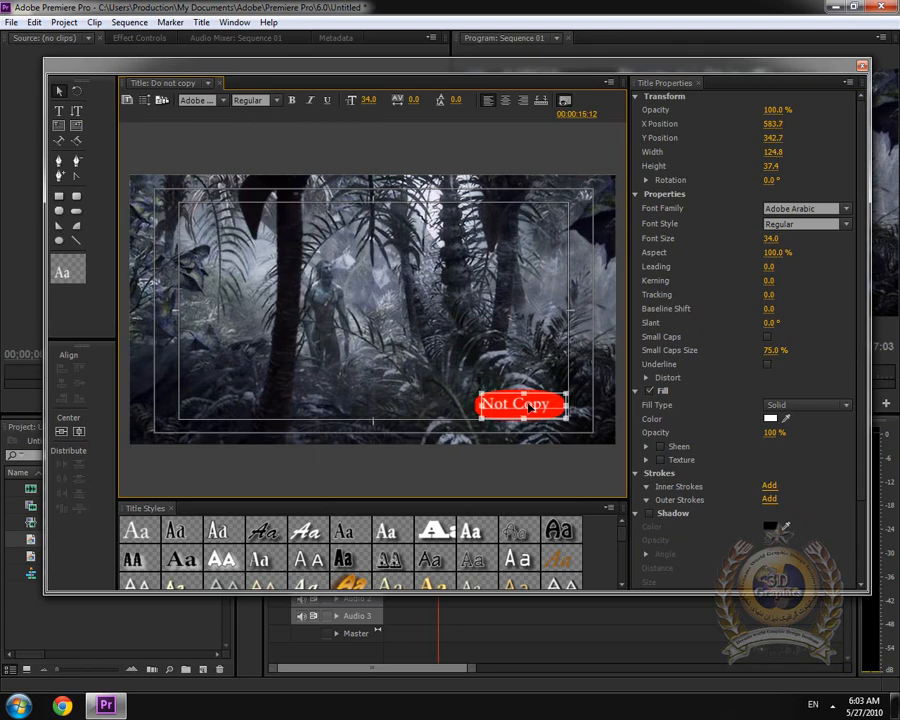
left_click(862, 65)
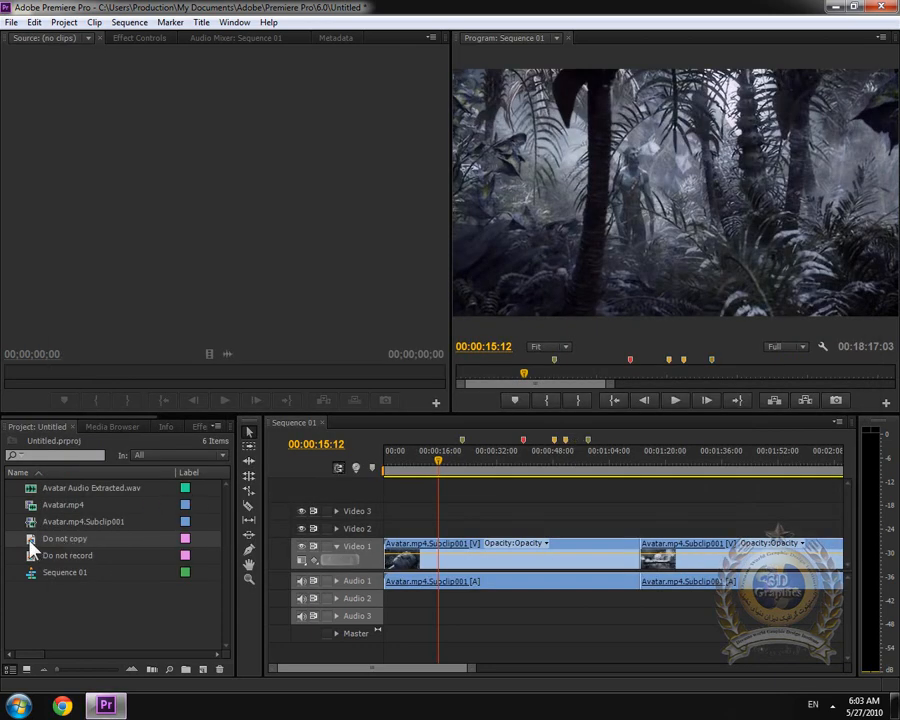
- Place the "Do not copy" title at the start of Video 2 and preview the sequence at 00:00:03:12
left_click_drag(30, 548, 390, 528)
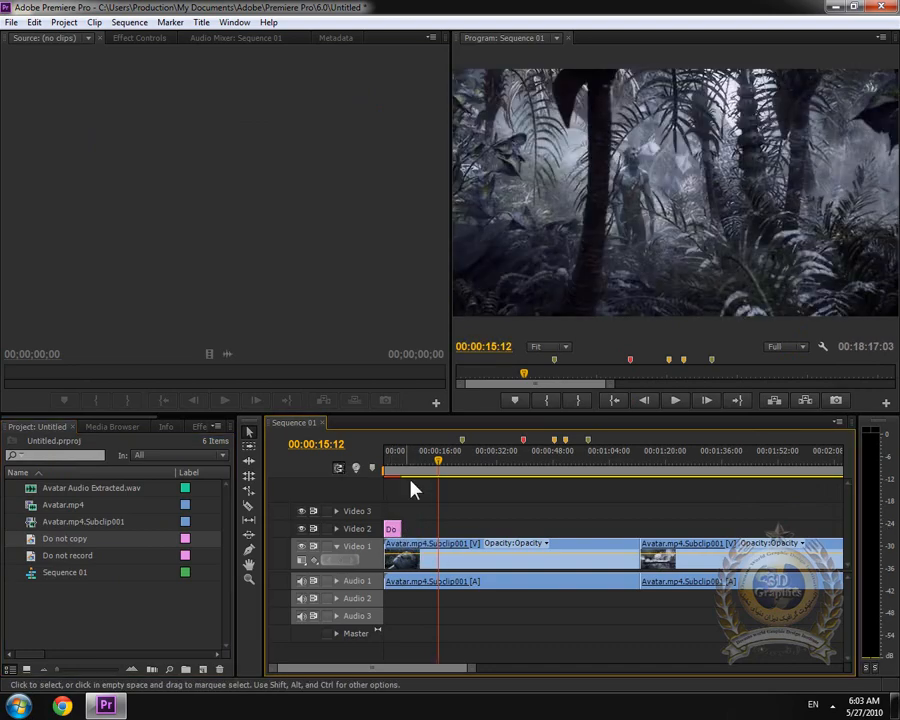
mouse_move(408, 466)
left_mouse_down()
mouse_move(388, 464)
mouse_move(397, 462)
left_mouse_up()
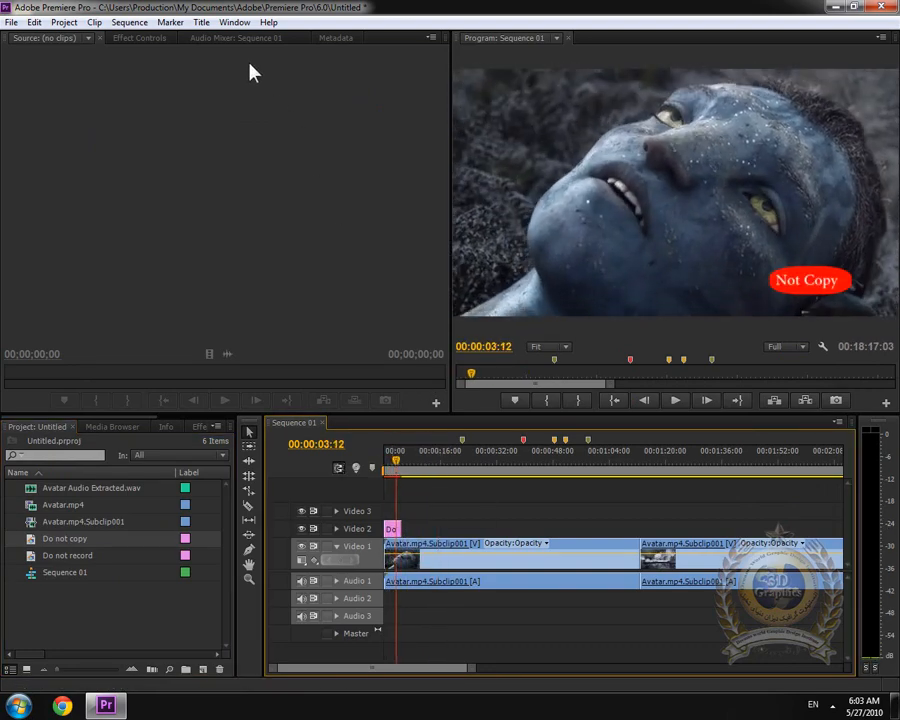
- Create a new default roll title named "Advertise", keeping the 720 x 400 video settings
left_click(201, 22)
mouse_move(232, 38)
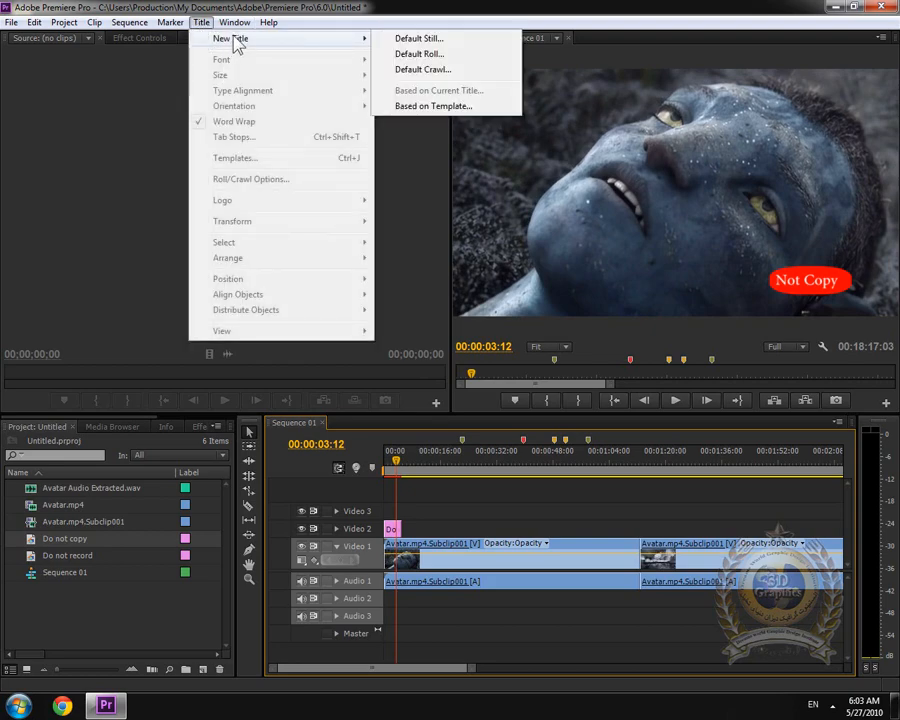
left_click(422, 58)
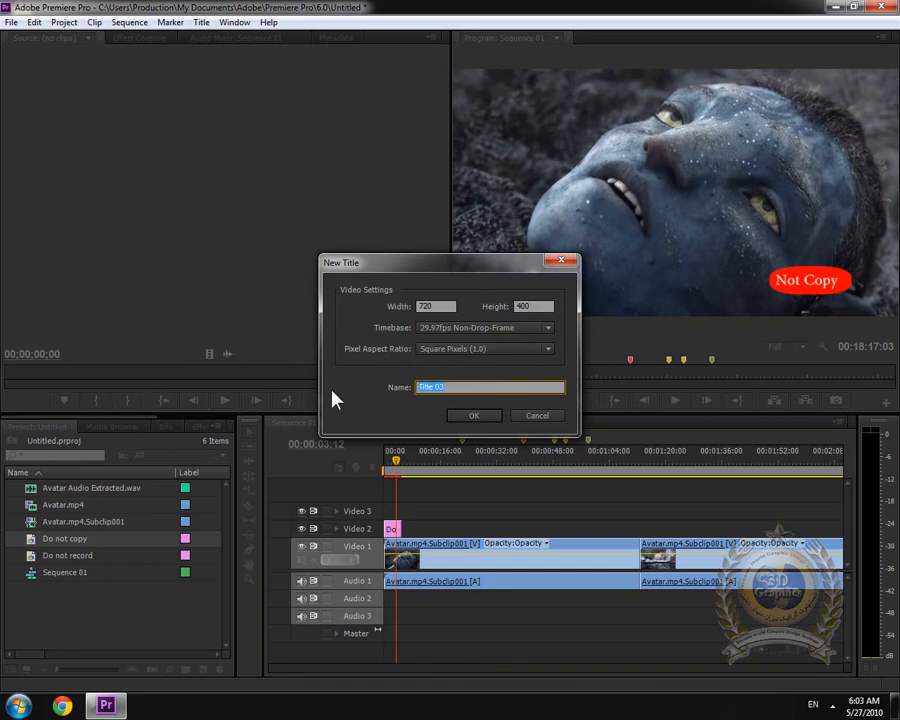
type("Advertise")
key("Return")
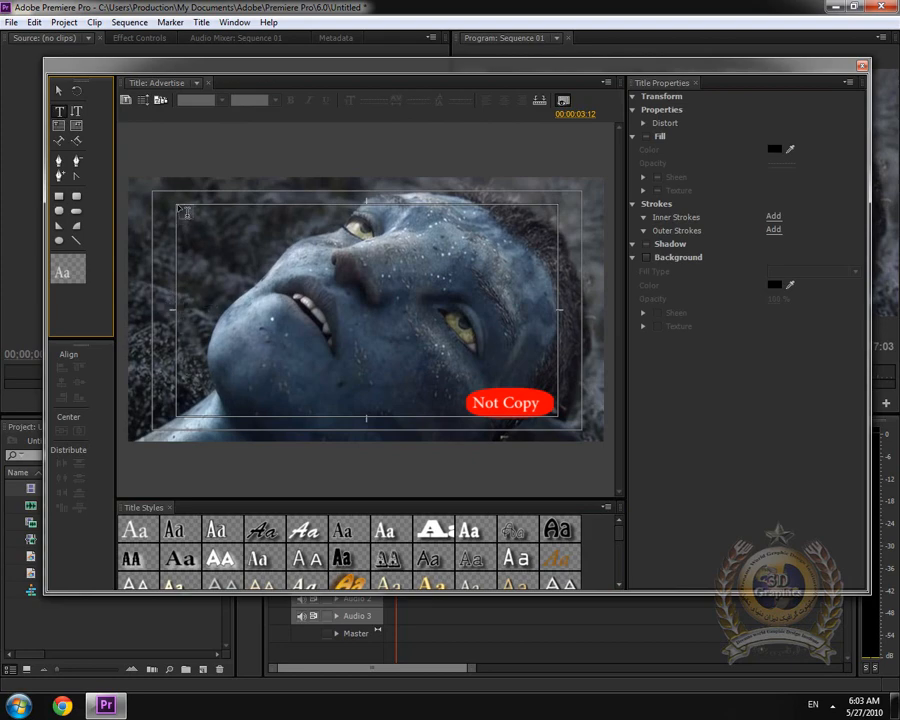
- Draw a text box about 203 x 780 from the upper-left corner of the title-safe area and enter "This Movie is Blue ray"
left_click_drag(176, 205, 320, 605)
left_click_drag(240, 501, 216, 504)
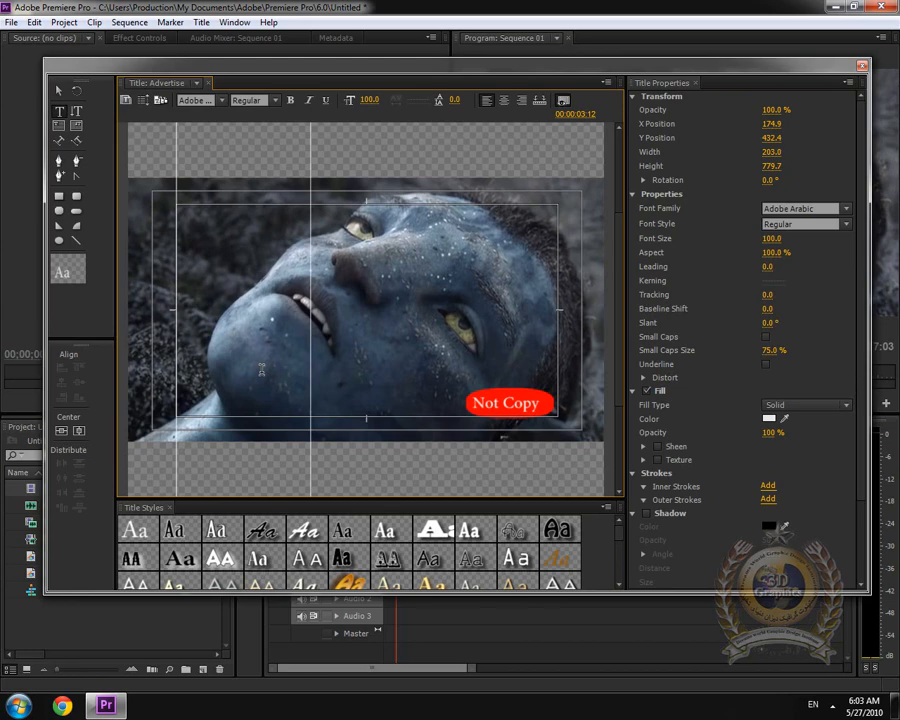
type("This")
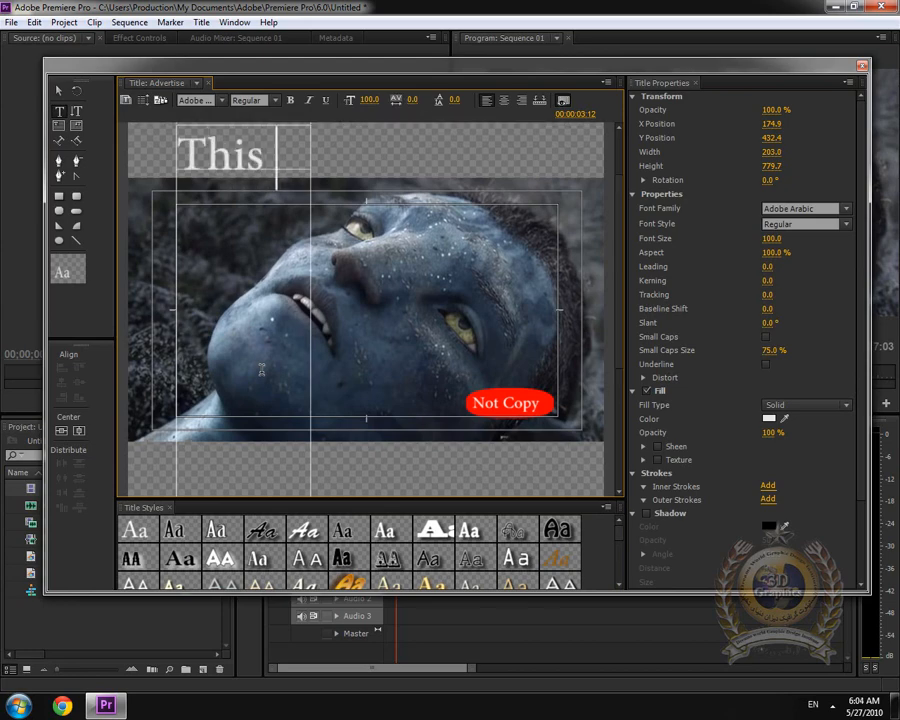
key("Return")
type("Movie")
key("Return")
type("4s")
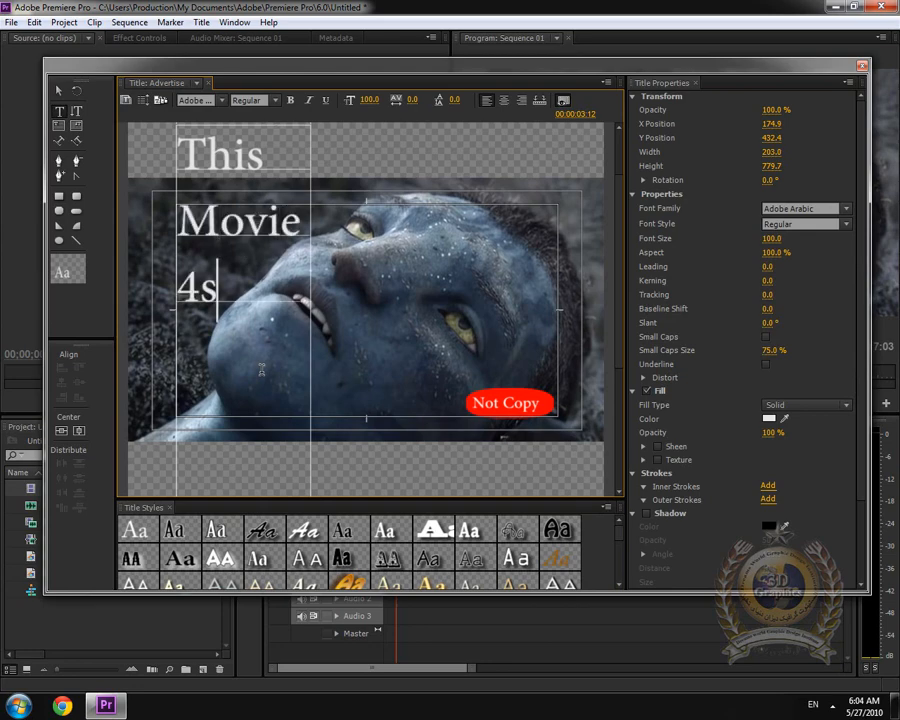
key("BackSpace")
key("BackSpace")
key("BackSpace")
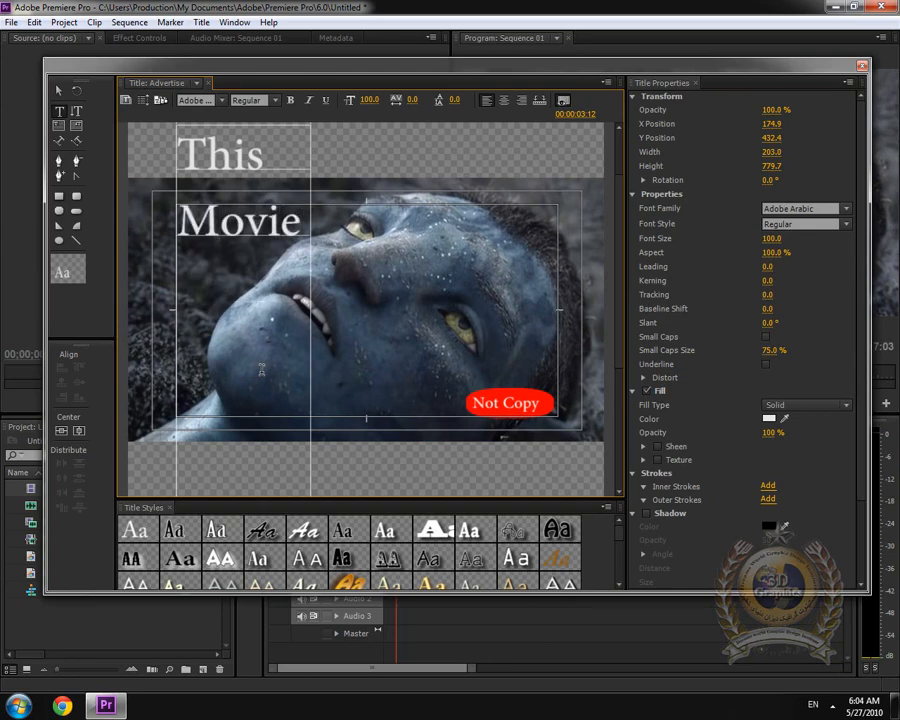
type("is ")
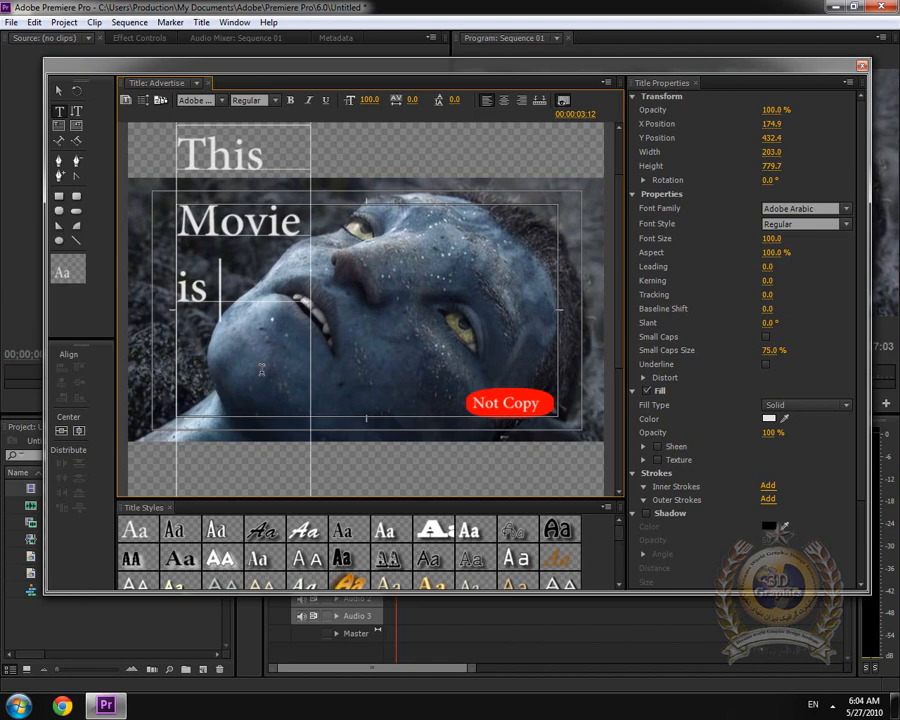
type("Blue ")
type("Sky")
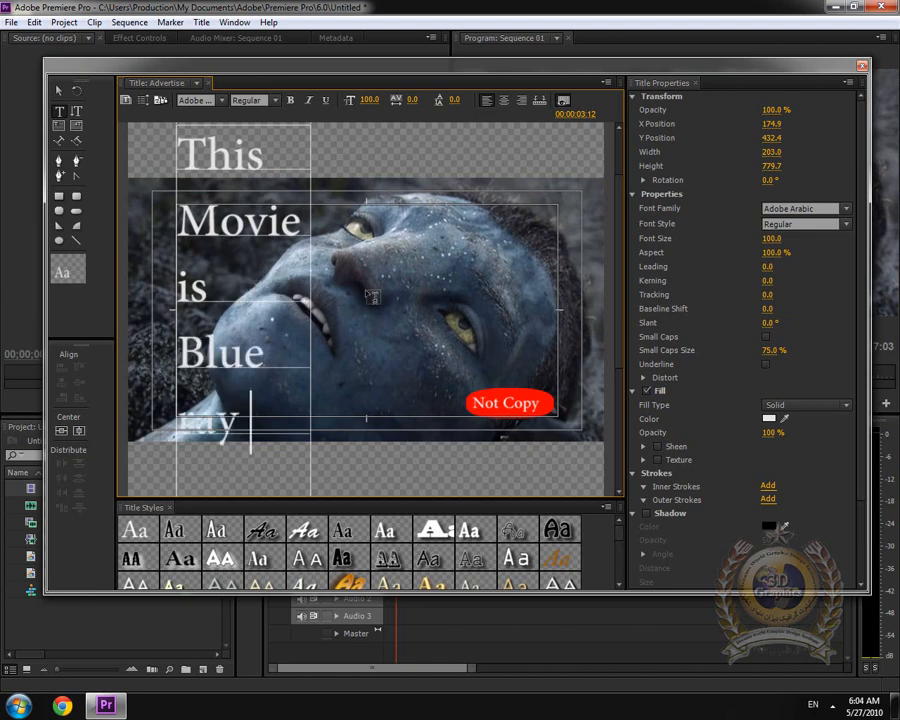
- Set all the text to font size 28, sample the red of the "Not Copy" shape as its colour, and close the title editor
key("ctrl+a")
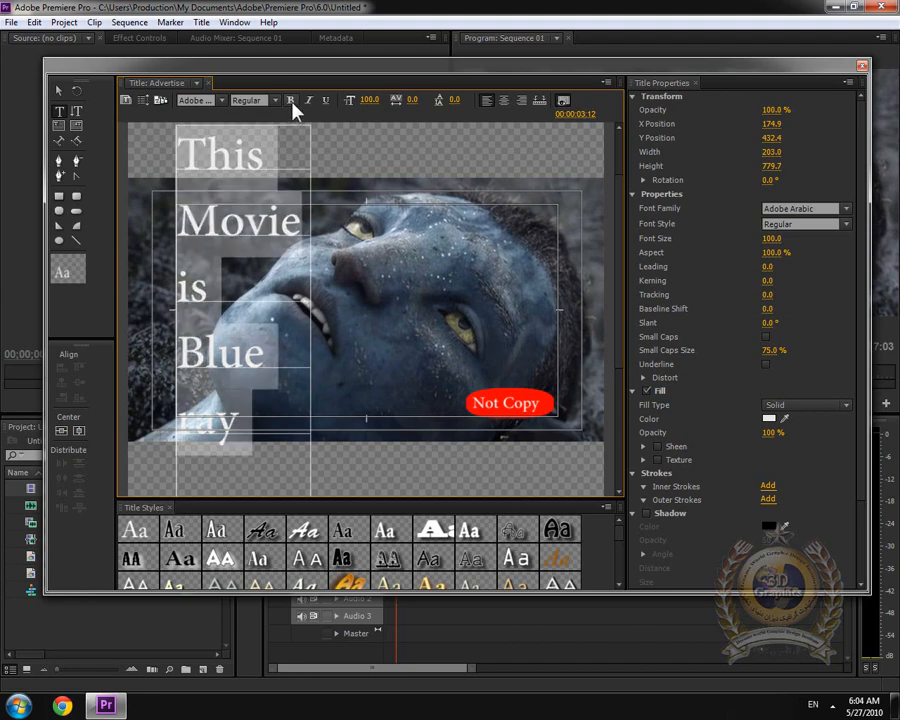
left_click_drag(365, 100, 300, 100)
mouse_move(366, 100)
left_mouse_down()
mouse_move(400, 100)
mouse_move(350, 100)
mouse_move(362, 100)
left_mouse_up()
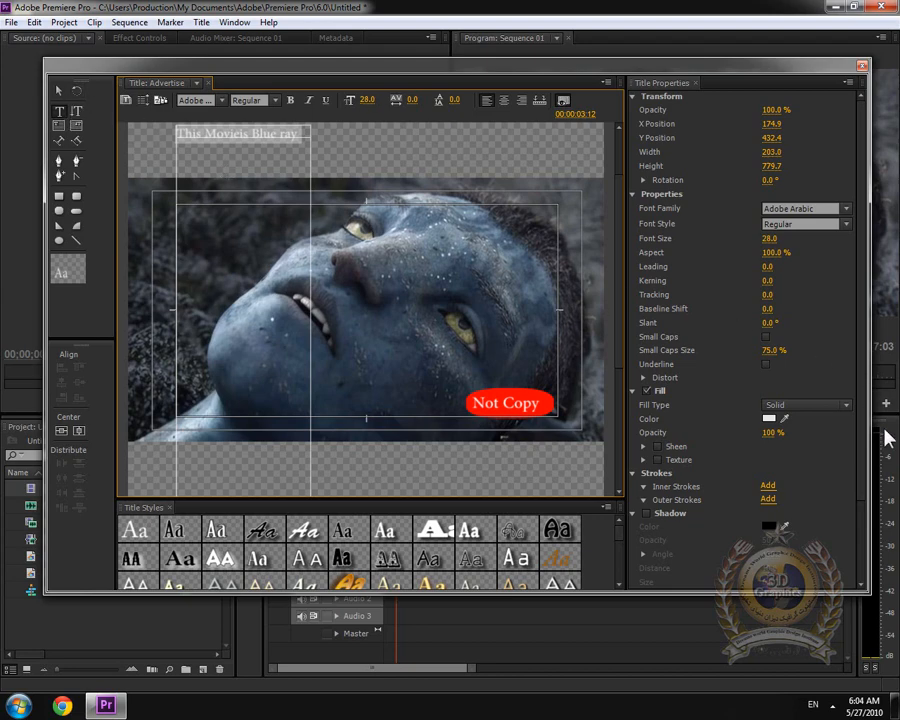
left_click(784, 418)
left_click(542, 400)
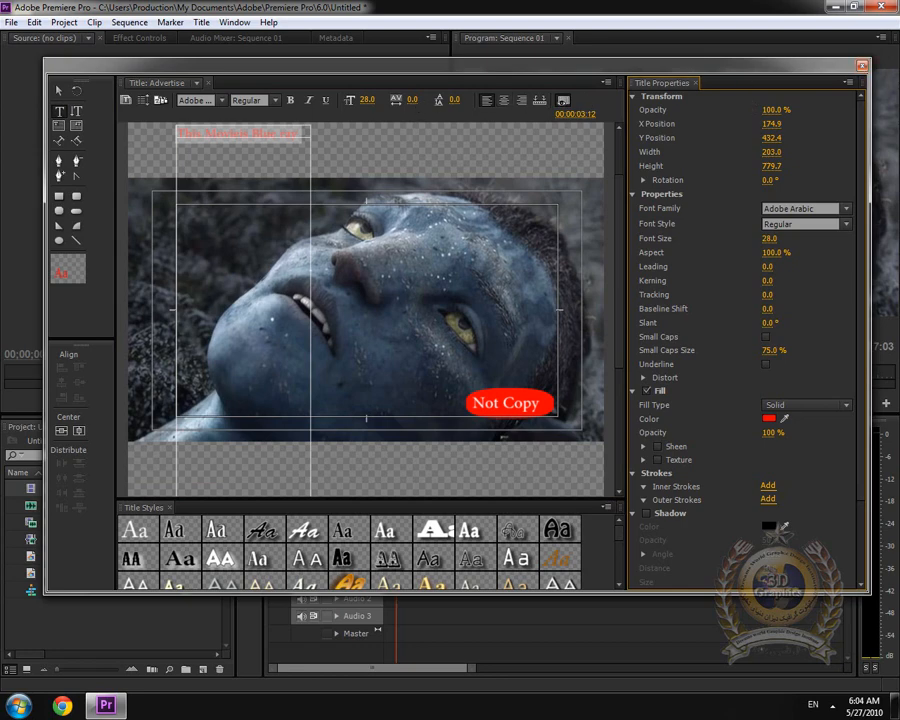
key("ctrl+w")
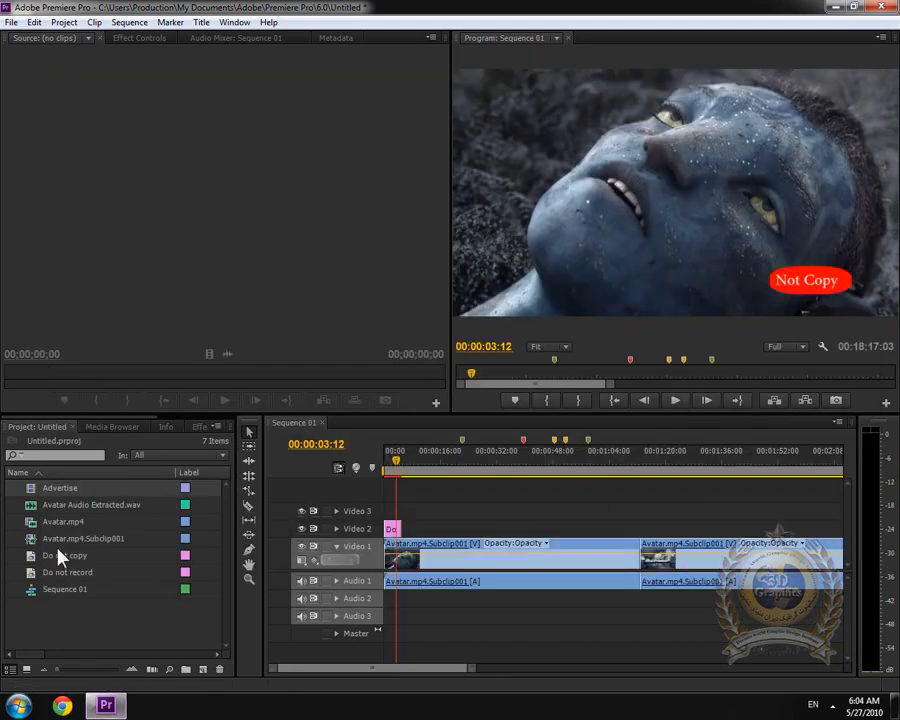
- Place the "Advertise" title directly after the "Do not copy" title on Video 2 and preview the roll
left_click_drag(47, 493, 405, 530)
key("space")
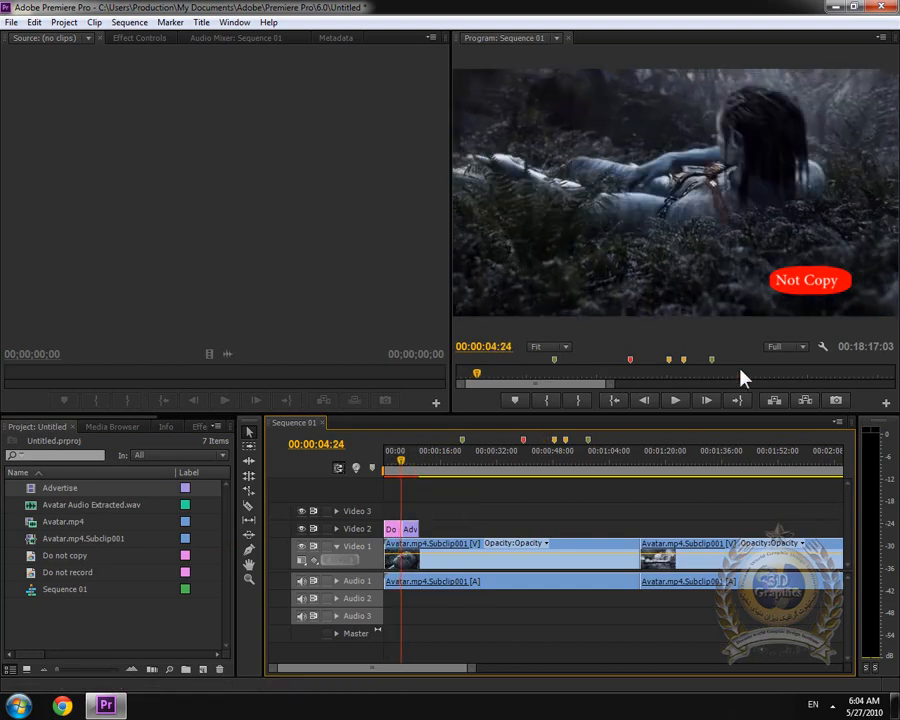
left_click(678, 401)
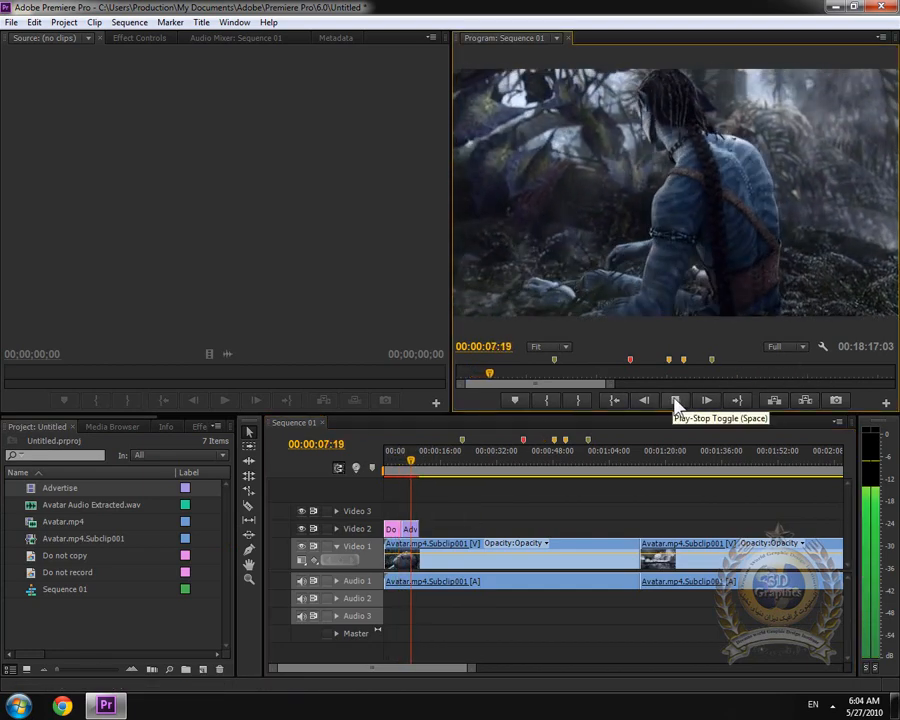
left_click(678, 401)
mouse_move(412, 466)
left_mouse_down()
mouse_move(402, 464)
mouse_move(415, 473)
mouse_move(408, 471)
left_mouse_up()
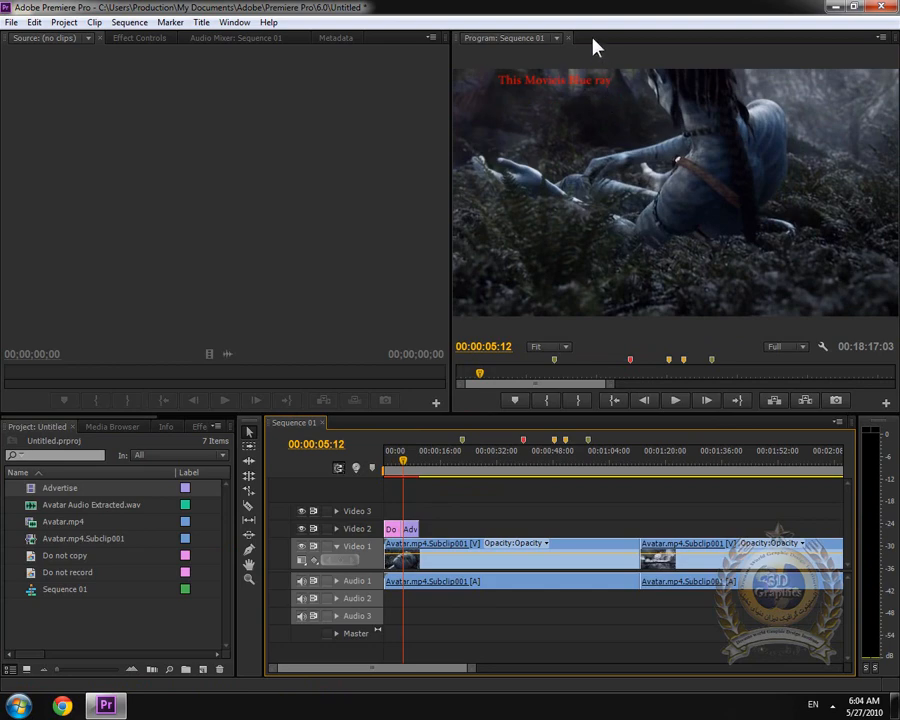
- Reopen the "Advertise" title and move its text box down to a Y position of about 743
double_click(30, 490)
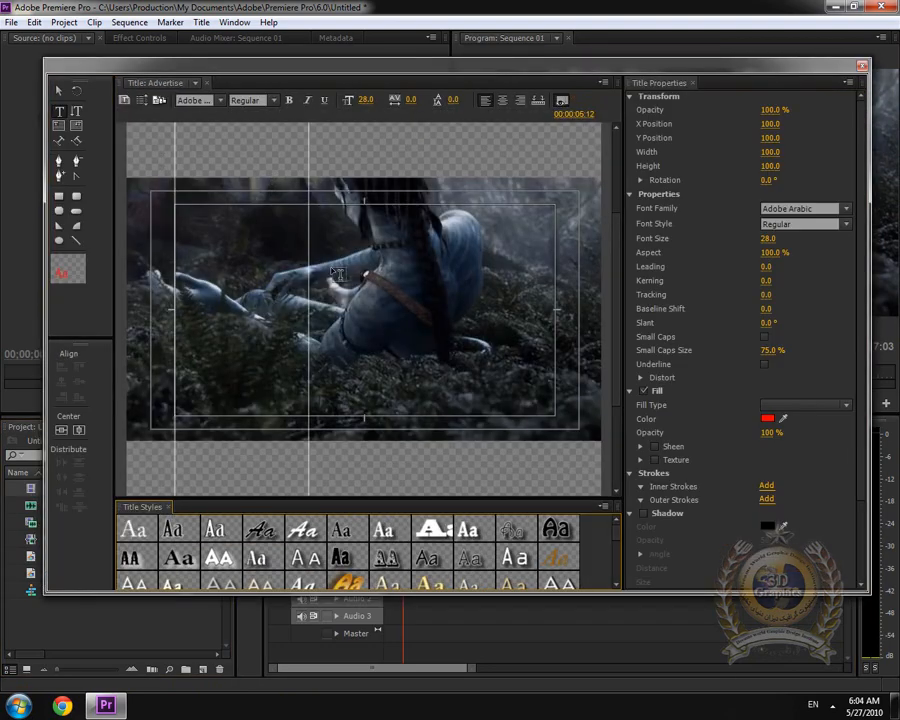
left_click_drag(463, 87, 446, 502)
left_click_drag(403, 465, 490, 236)
left_click(141, 252)
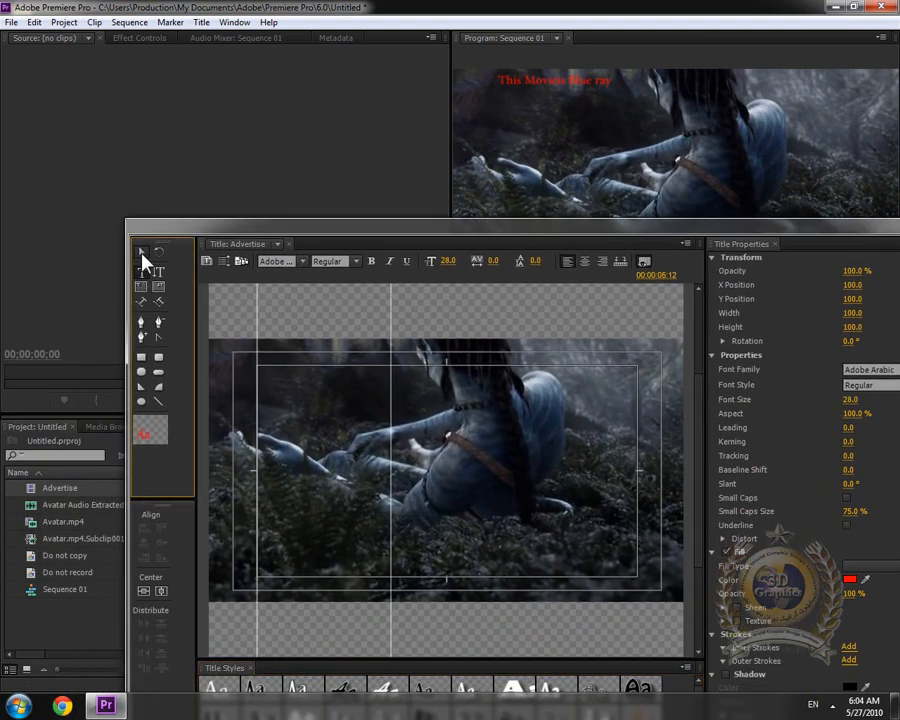
left_click_drag(305, 345, 322, 437)
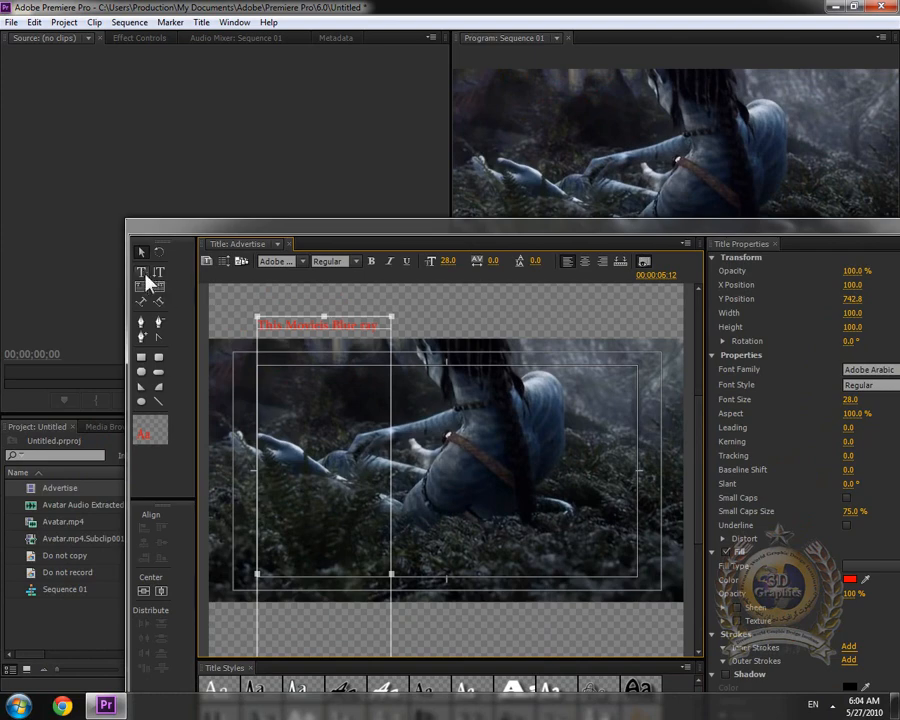
- Insert the missing space between "Movie" and "is" in the red text
left_click(143, 272)
left_click(320, 328)
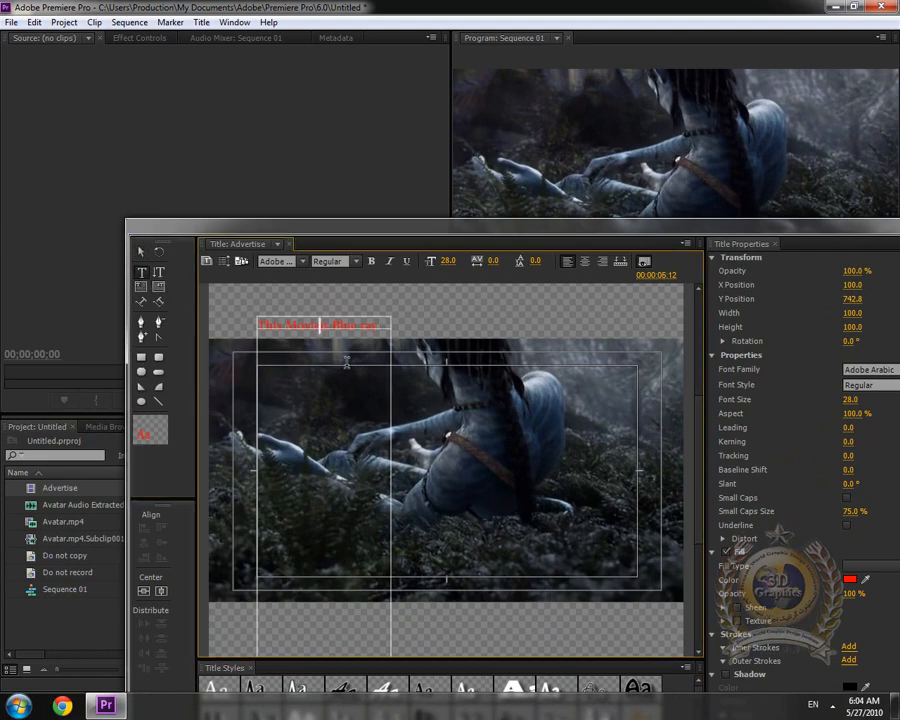
left_click(143, 251)
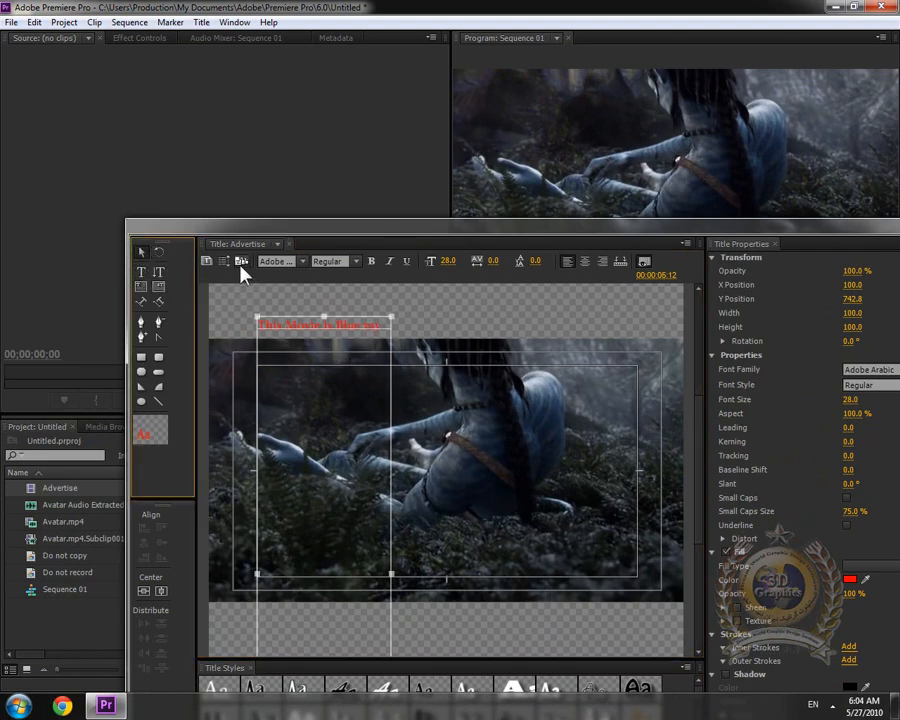
- Make the rolling title start off screen and end off screen, and close the title editor
left_click(224, 262)
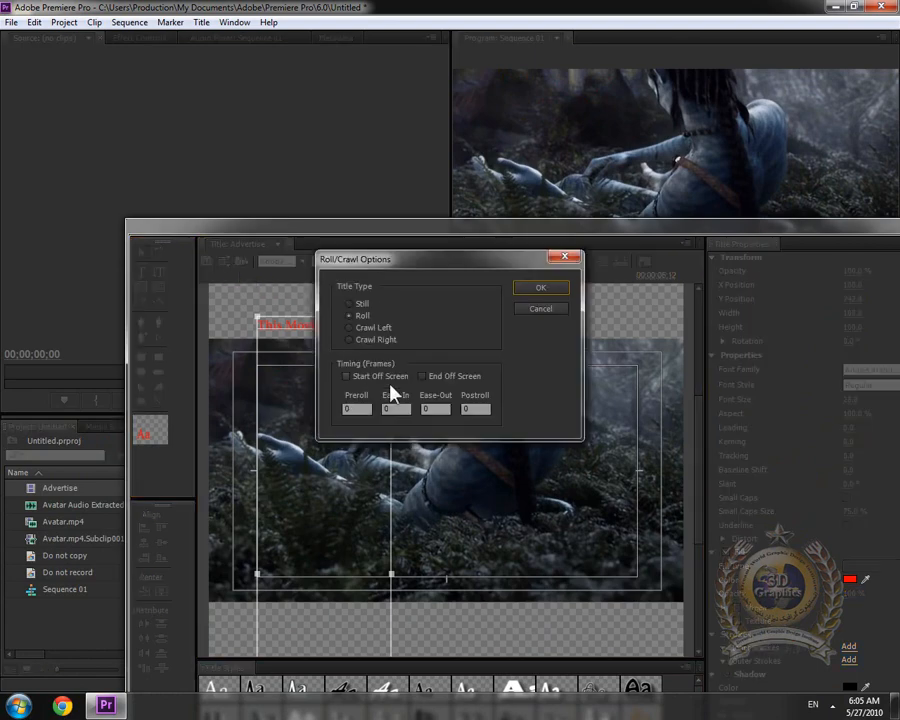
left_click(377, 375)
left_click(461, 377)
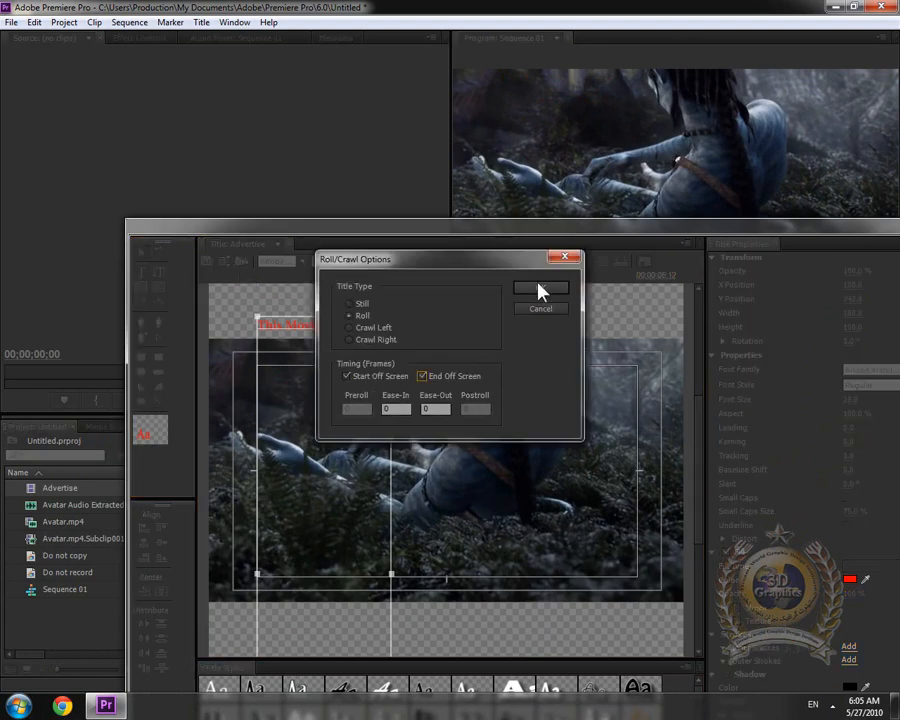
left_click(538, 287)
left_click_drag(876, 225, 694, 219)
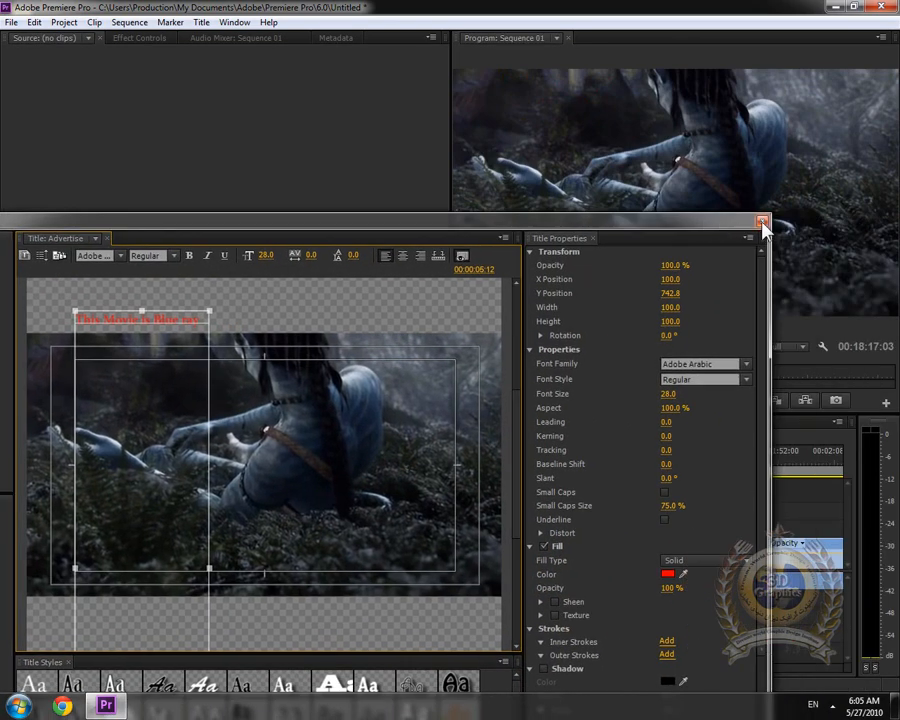
left_click(763, 224)
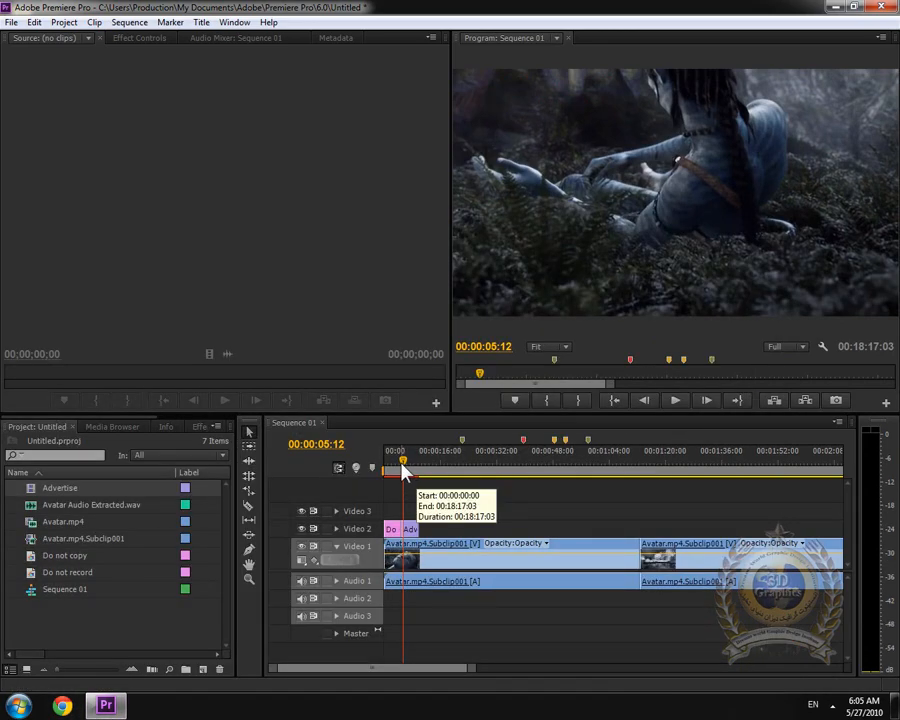
- Preview the rolling "Advertise" title from 00:00:04:12 and park the playhead at 00:00:07:00
mouse_move(402, 468)
left_mouse_down()
mouse_move(393, 472)
mouse_move(410, 470)
mouse_move(400, 470)
left_mouse_up()
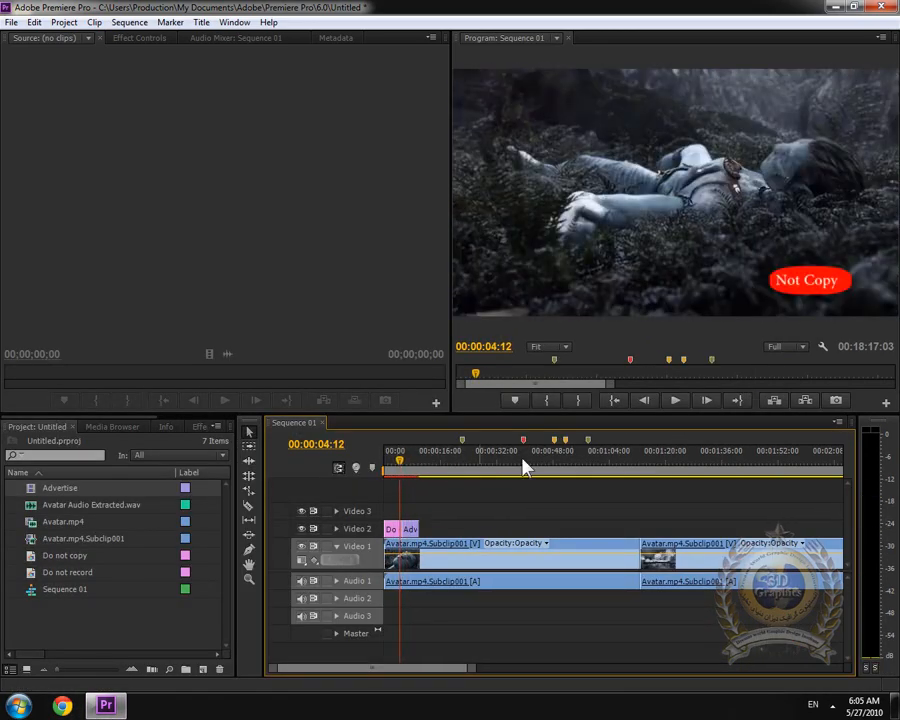
left_click(676, 402)
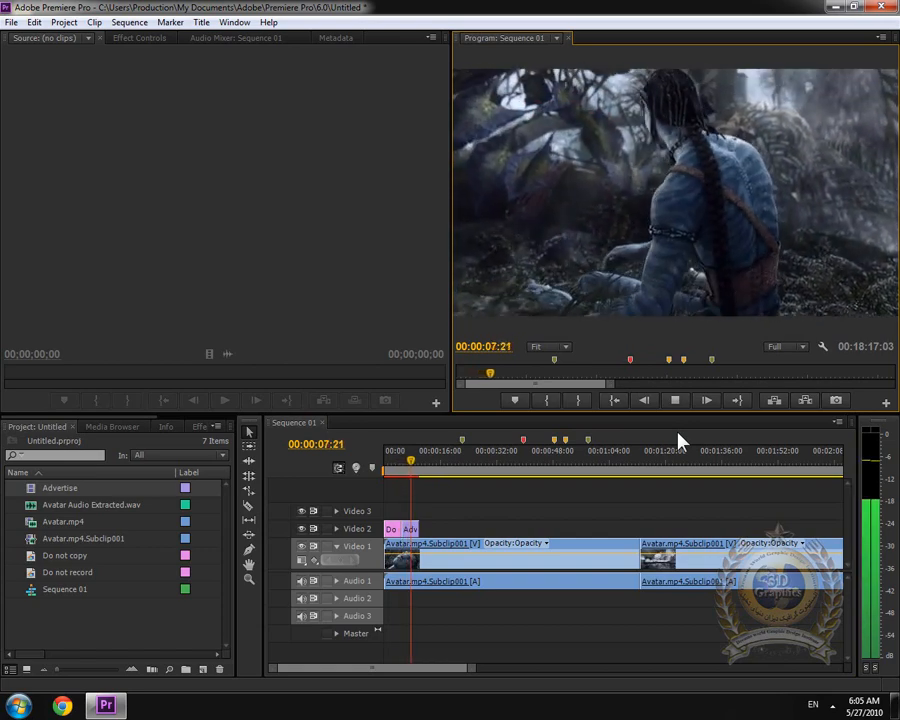
left_click(676, 402)
left_click_drag(418, 460, 410, 468)
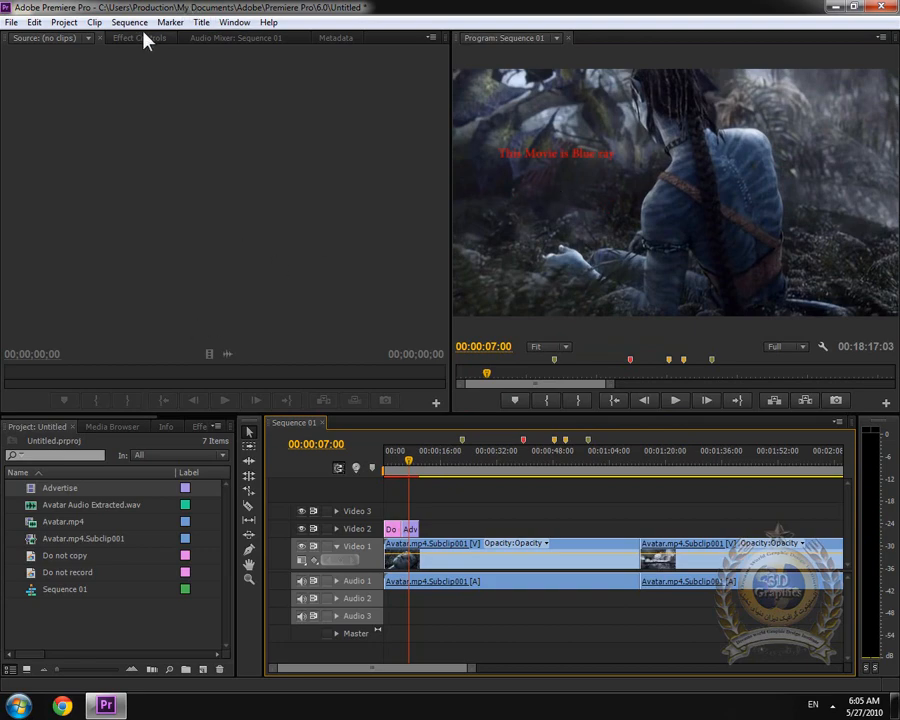
- Create a new default crawl title named "News", keeping the 720 x 400 video settings
left_click(201, 22)
mouse_move(300, 38)
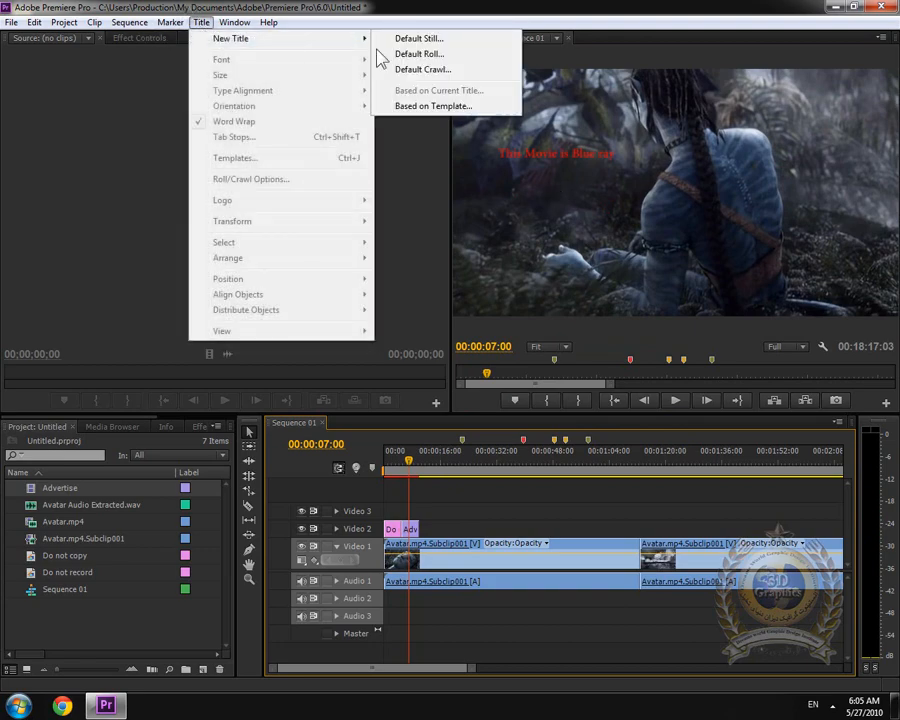
left_click(450, 78)
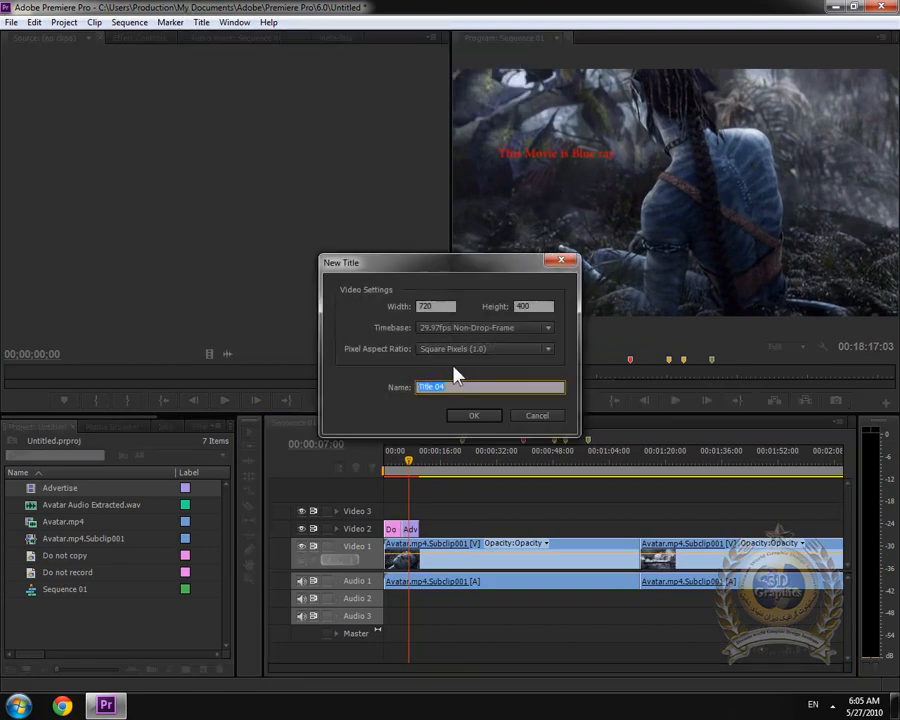
type("News")
left_click(466, 416)
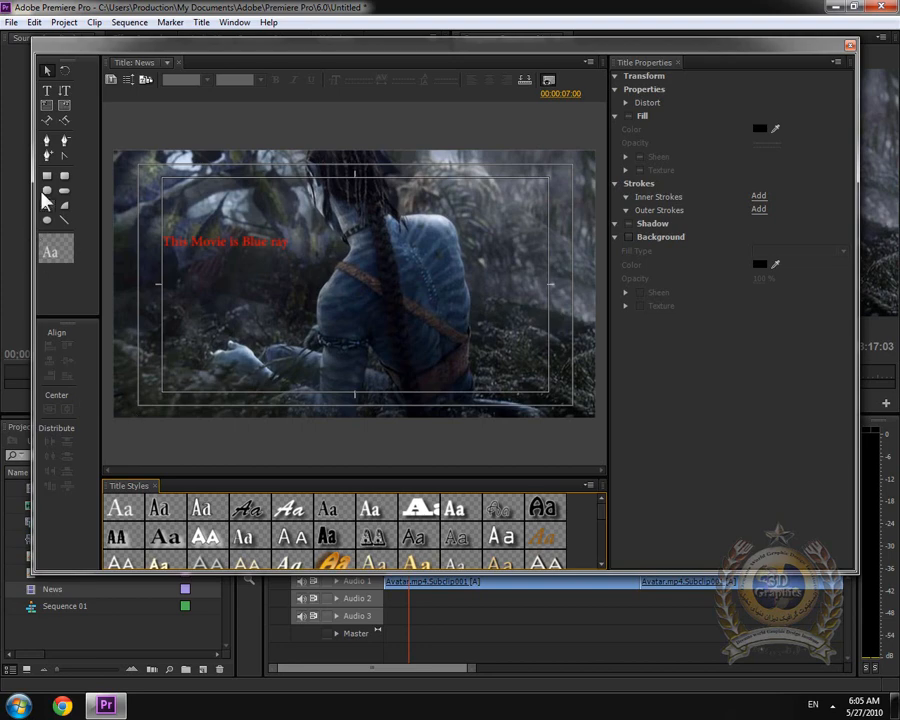
- Add a long line of filler text across the lower part of the frame and widen its text box to about 1708
left_click_drag(107, 344, 607, 394)
type("k;hs;akldjf;lska fsldk fsalfj asl;kf")
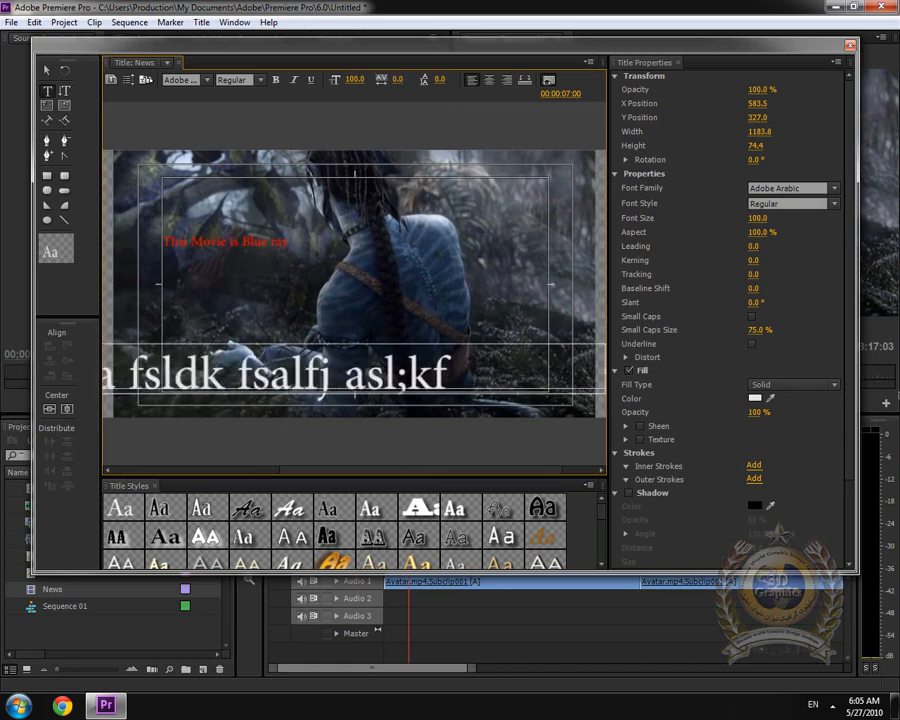
left_click(601, 470)
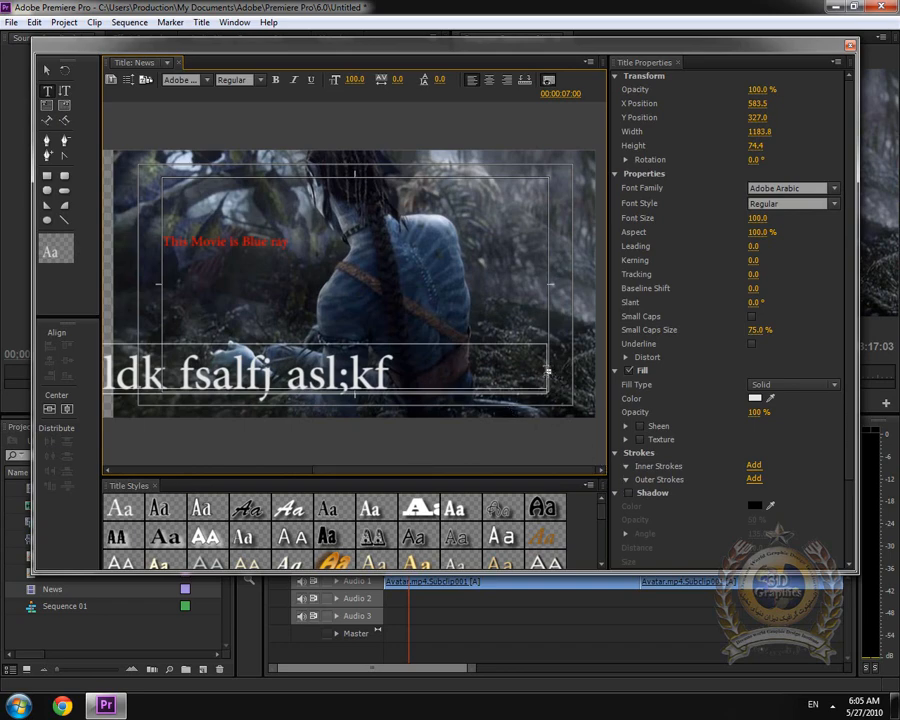
left_click(46, 70)
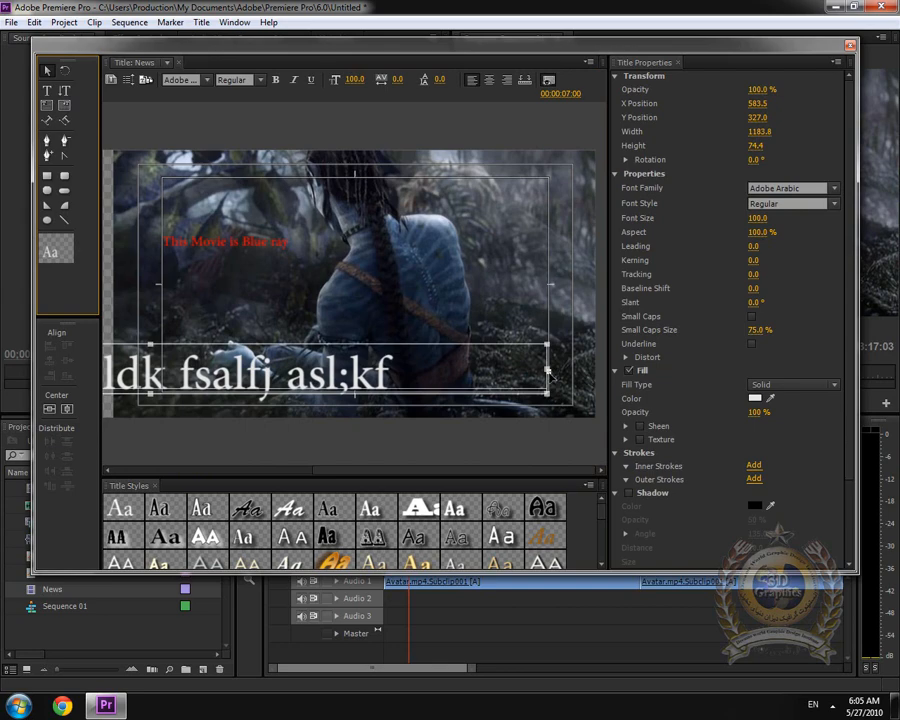
left_click_drag(547, 370, 600, 372)
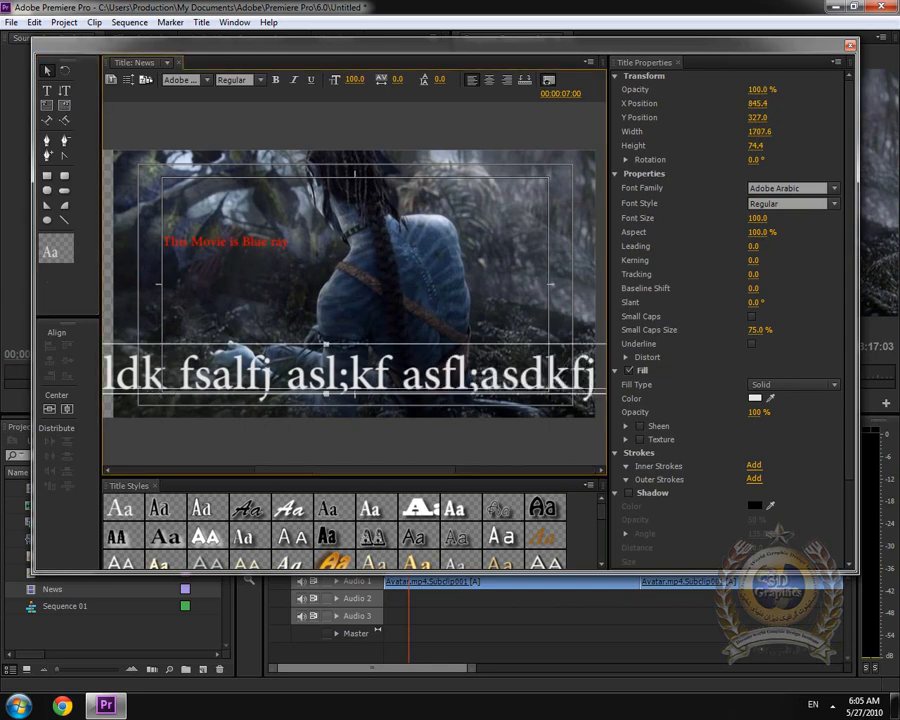
- Make the left-crawling News title start off screen and end off screen, and close the title editor
left_click(128, 79)
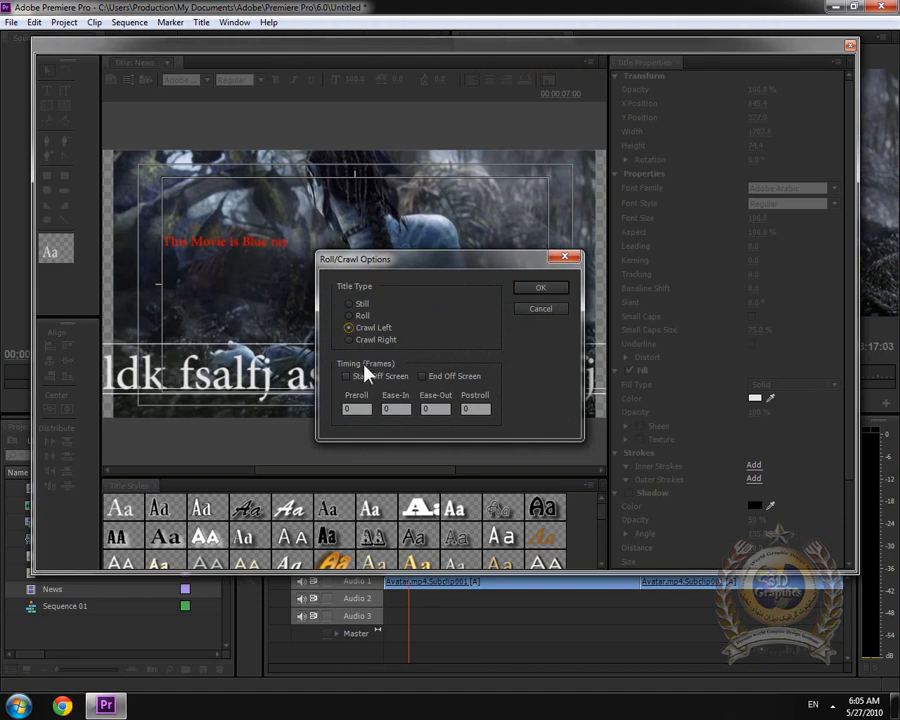
left_click(365, 375)
left_click(423, 376)
left_click(538, 308)
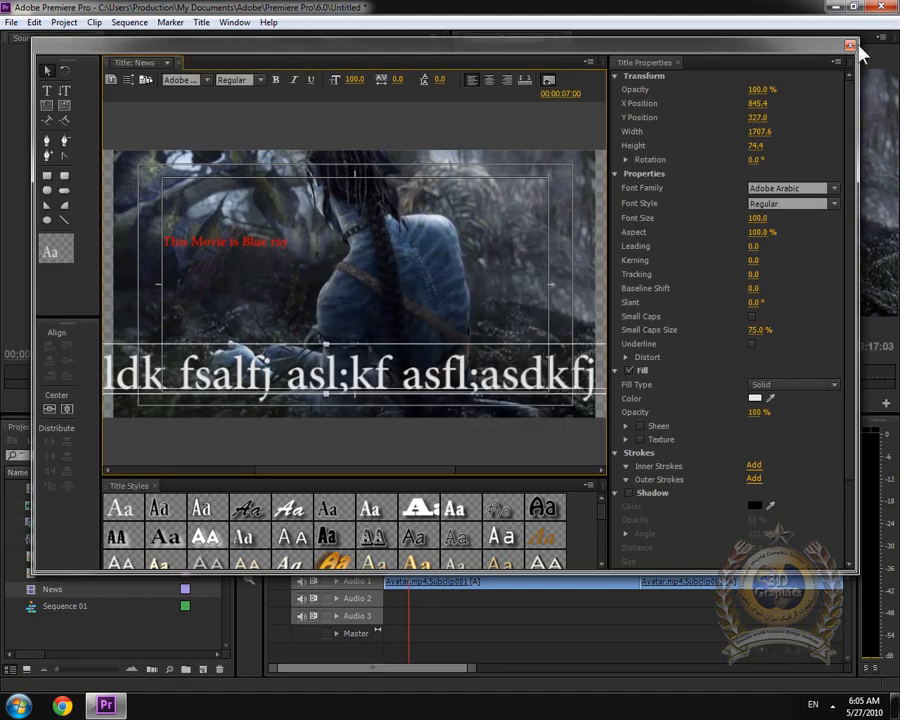
left_click(850, 47)
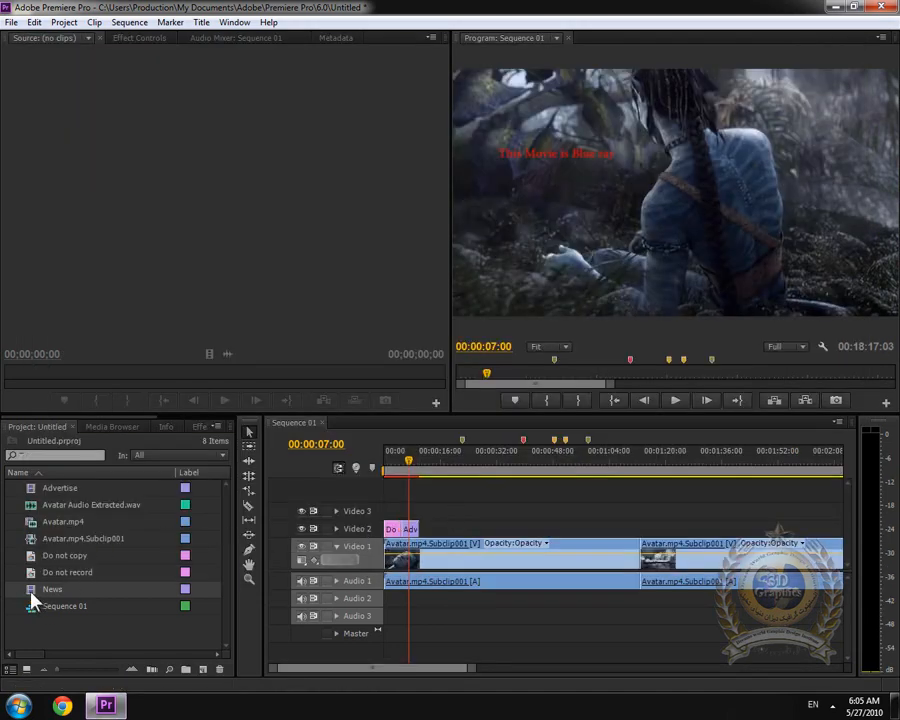
- Place the News title directly after the Advertise title on Video 2 and preview the crawl up to 00:00:14:24
left_click_drag(33, 598, 421, 528)
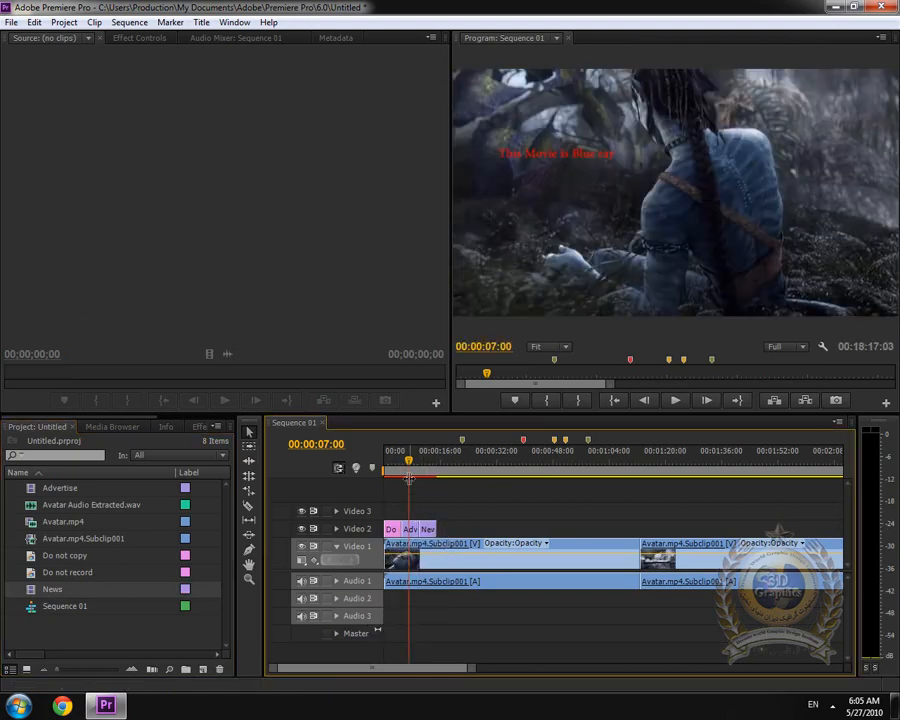
left_click_drag(408, 478, 417, 470)
key("space")
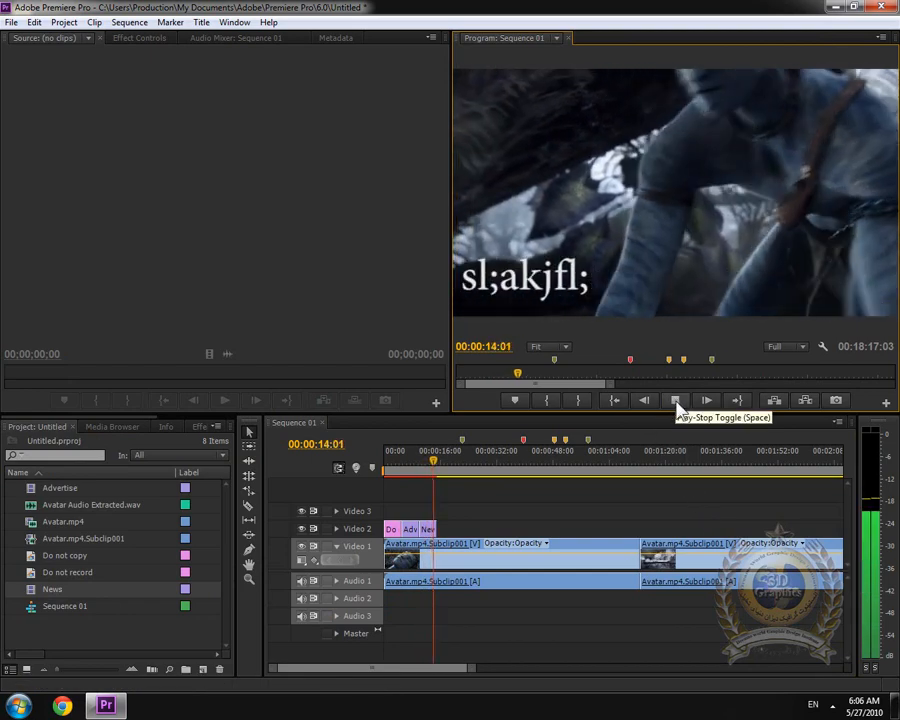
left_click(676, 401)
- Examine the templates offered for a new title and leave without creating one
left_click(201, 22)
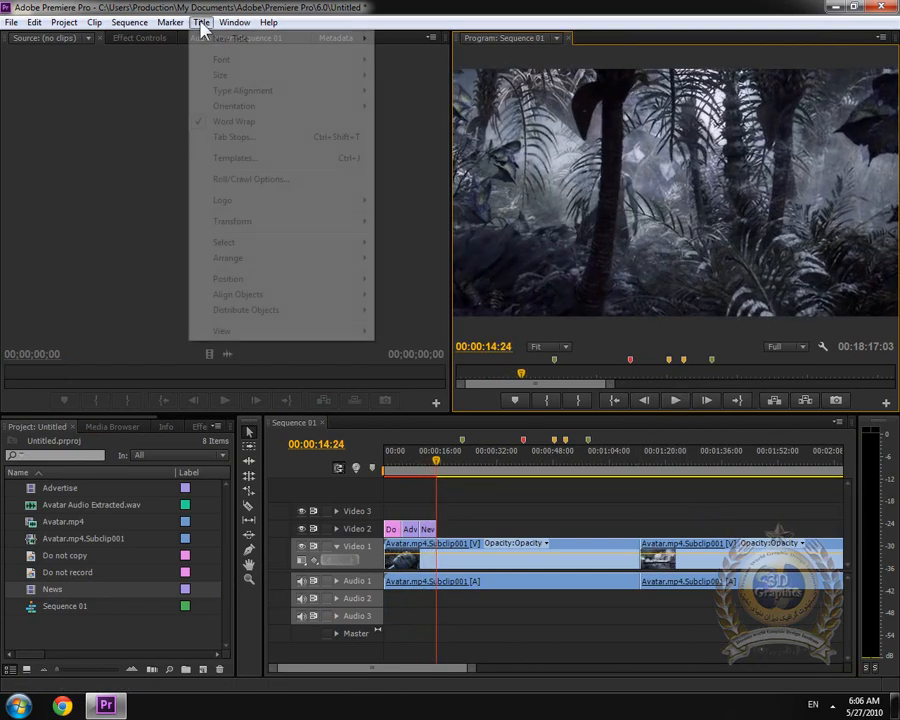
mouse_move(232, 38)
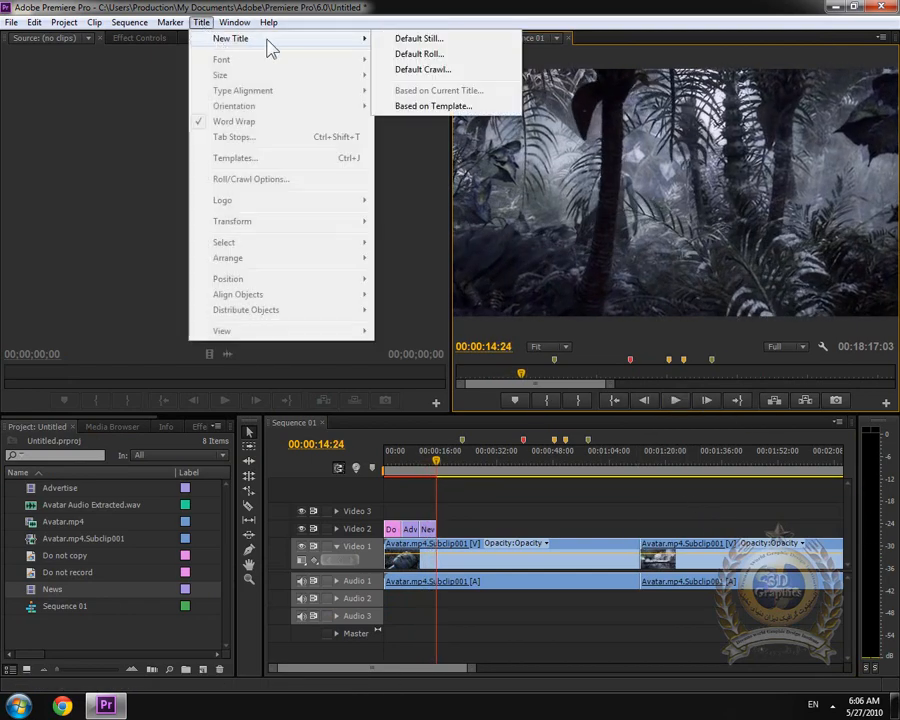
left_click(430, 107)
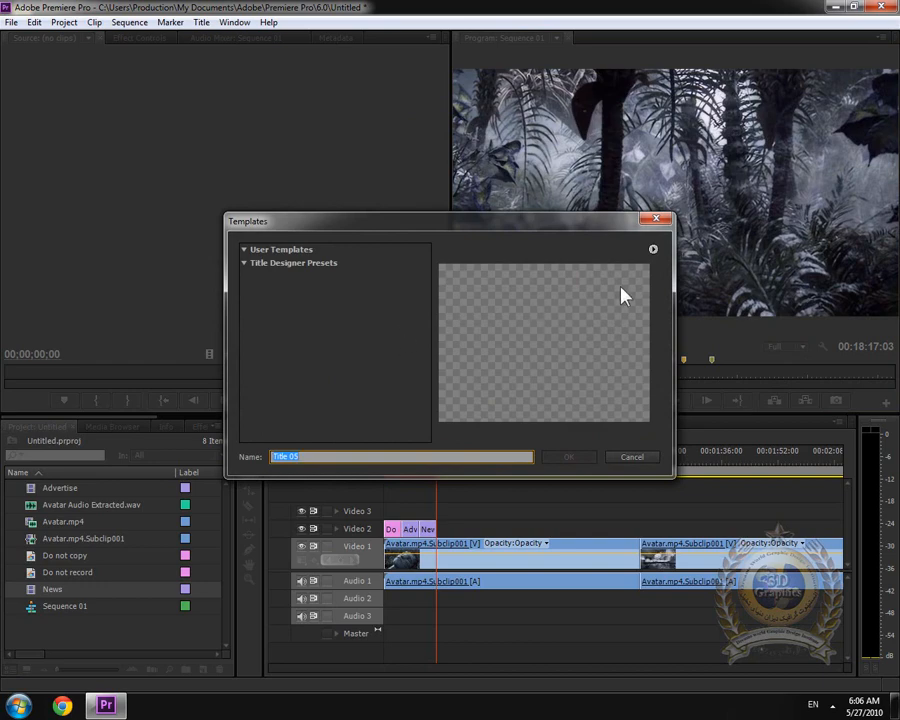
left_click(653, 251)
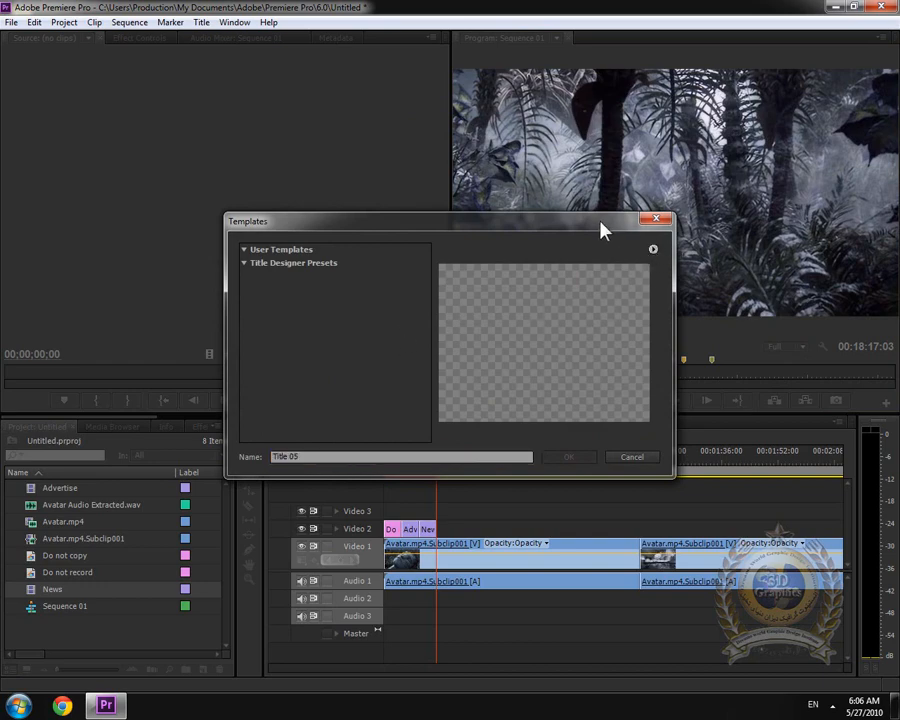
left_click_drag(600, 220, 506, 186)
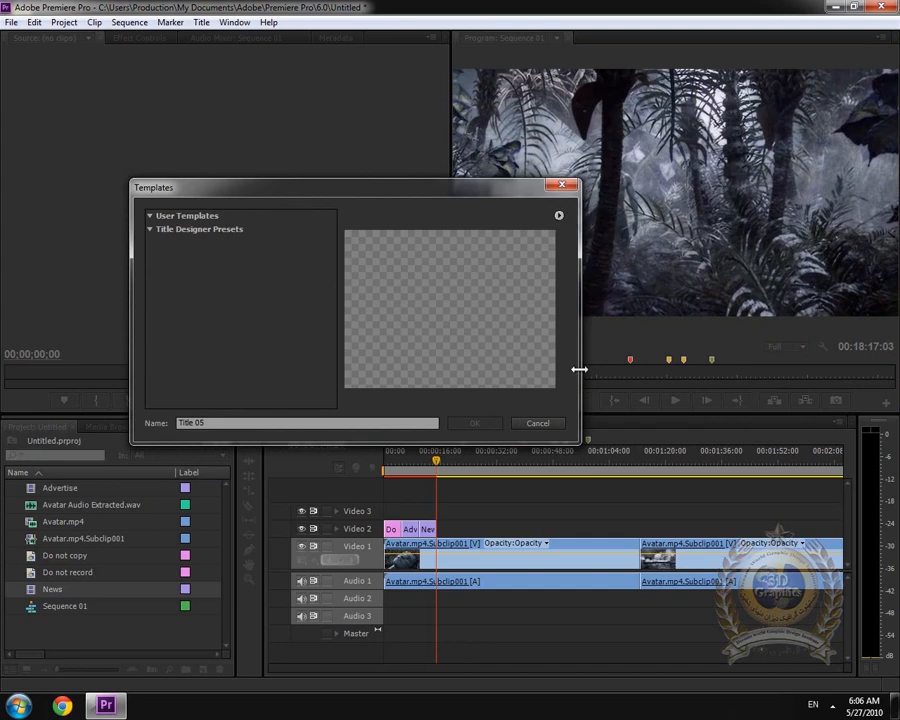
left_click(213, 216)
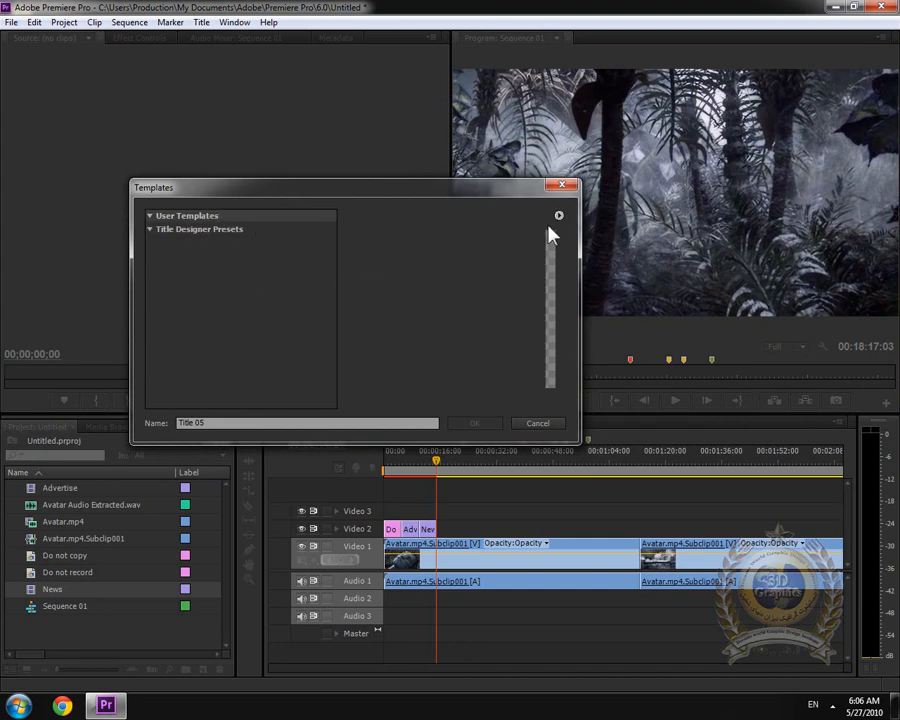
left_click(537, 424)
left_click(201, 22)
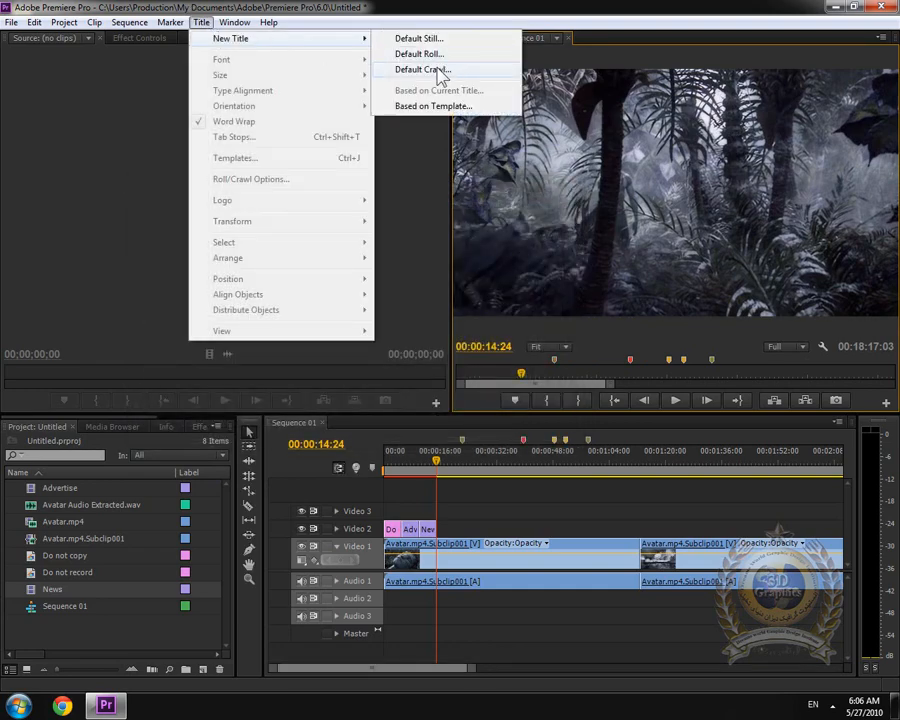
left_click(93, 197)
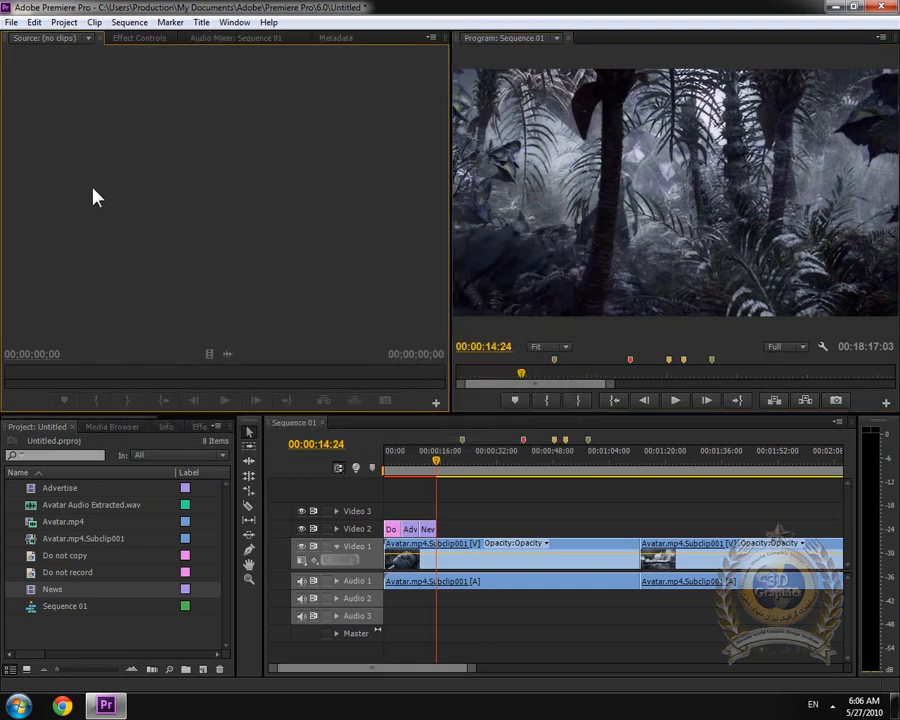
- Reopen the News title and set its text to the Britannic Bold font at size 58
double_click(28, 591)
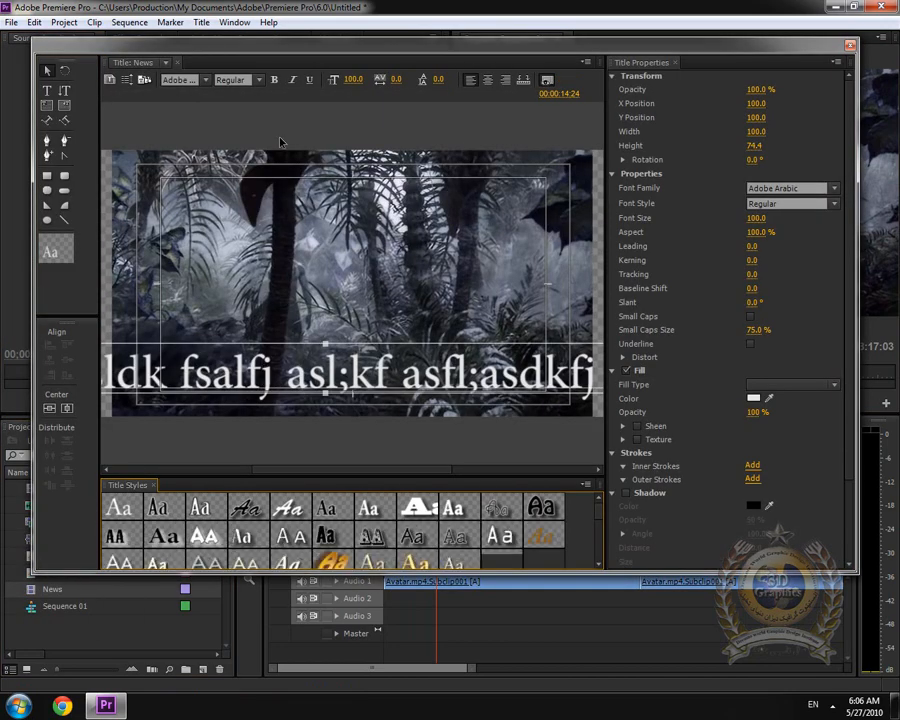
left_click(201, 22)
mouse_move(261, 66)
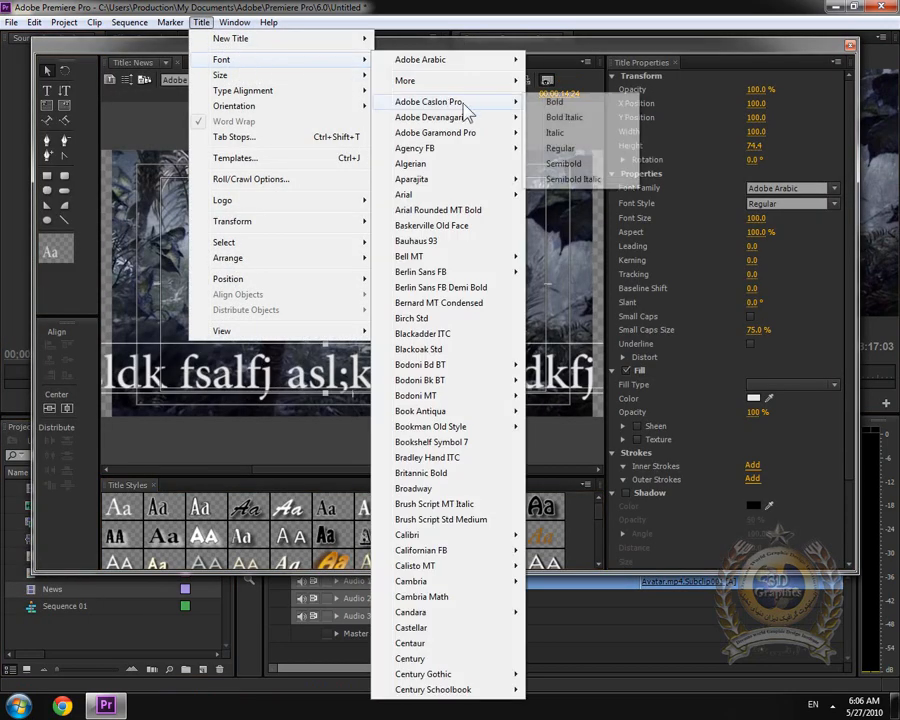
mouse_move(440, 187)
left_click(435, 225)
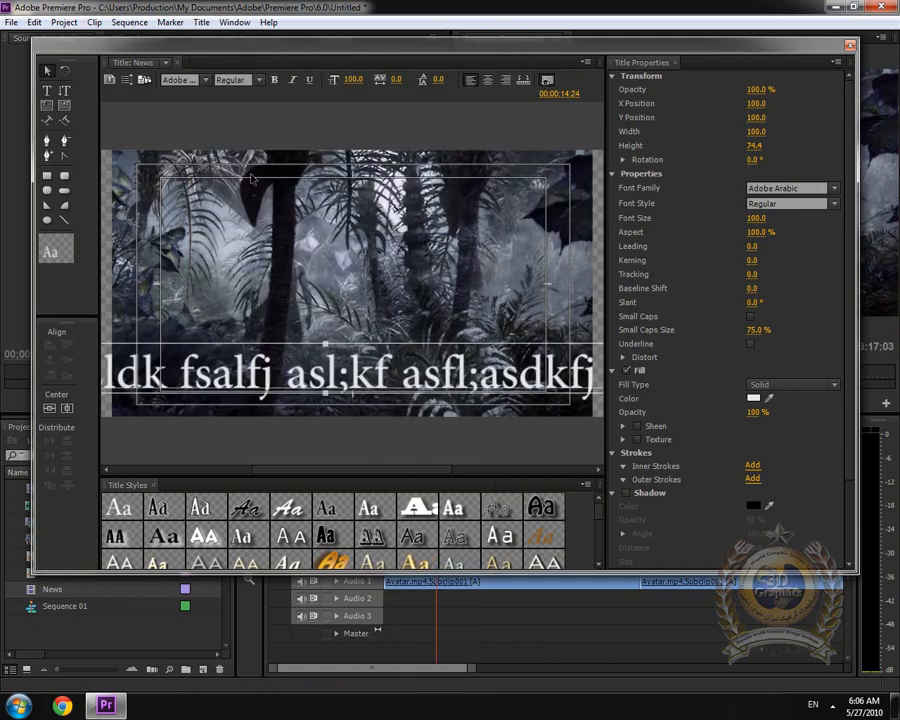
left_click(201, 22)
mouse_move(268, 75)
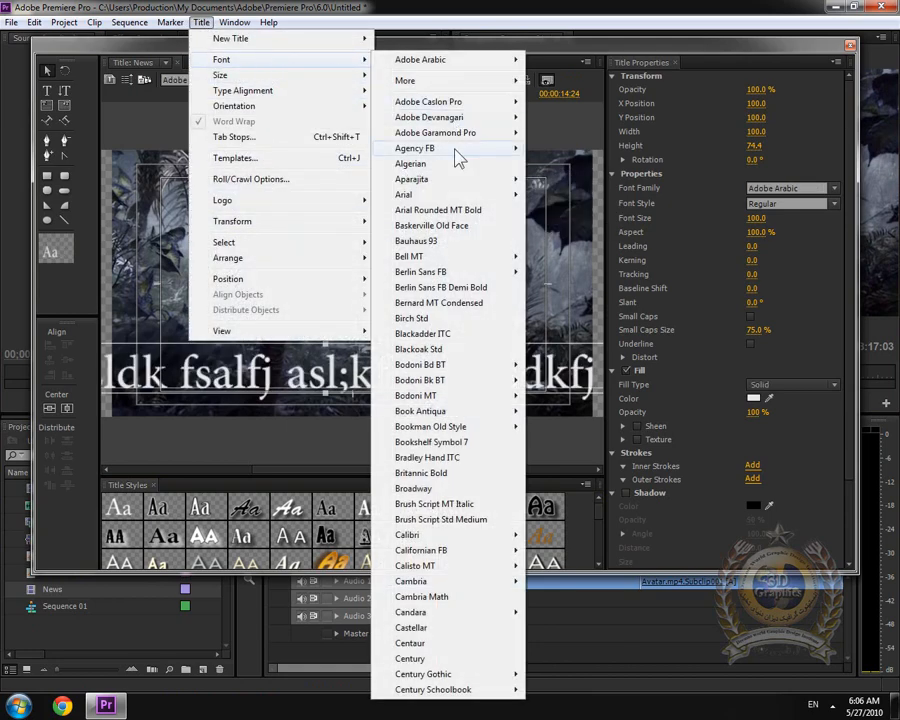
left_click(452, 476)
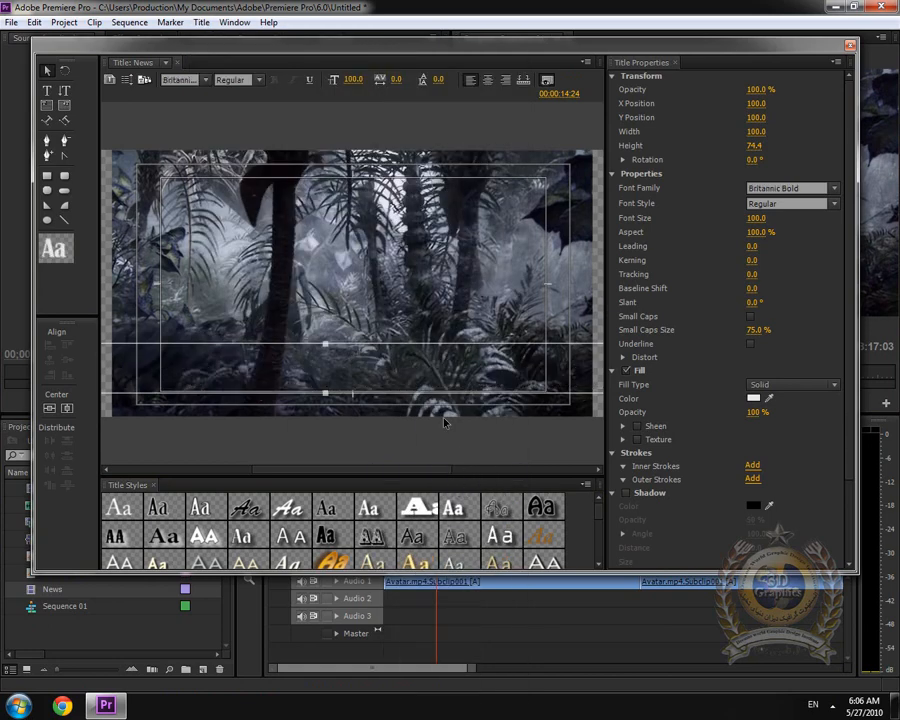
left_click_drag(352, 80, 309, 80)
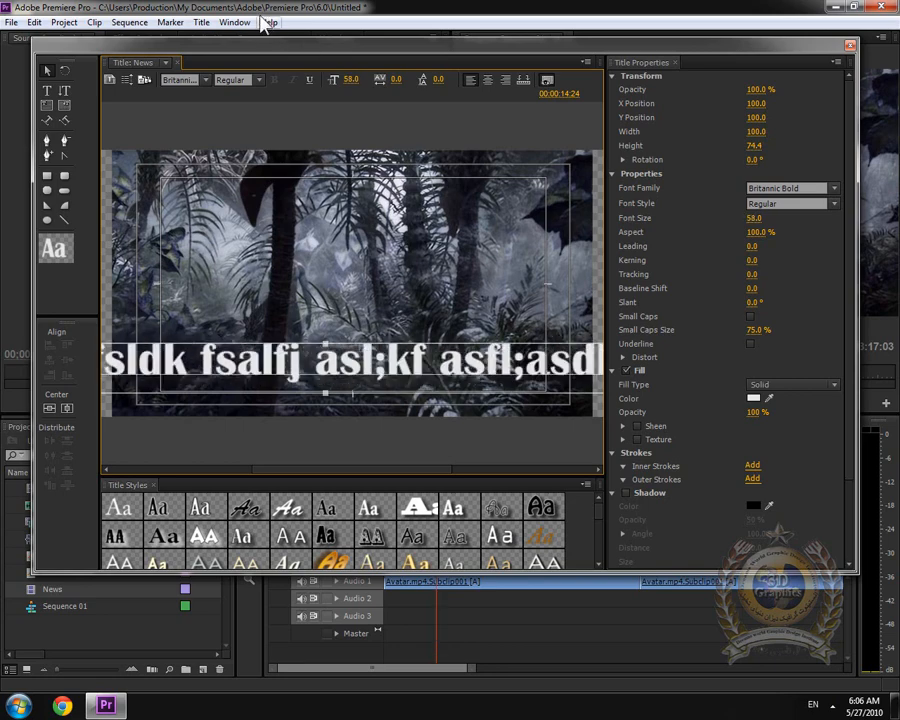
- Examine the title's size, alignment, orientation, tab stop and template options without applying any of them
left_click(201, 22)
mouse_move(230, 76)
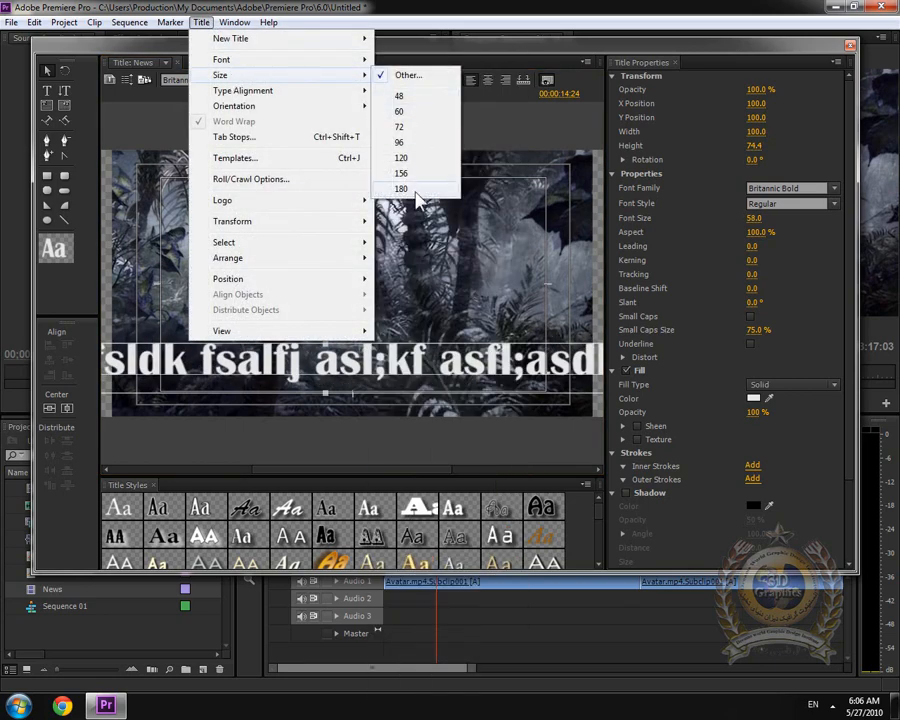
mouse_move(274, 92)
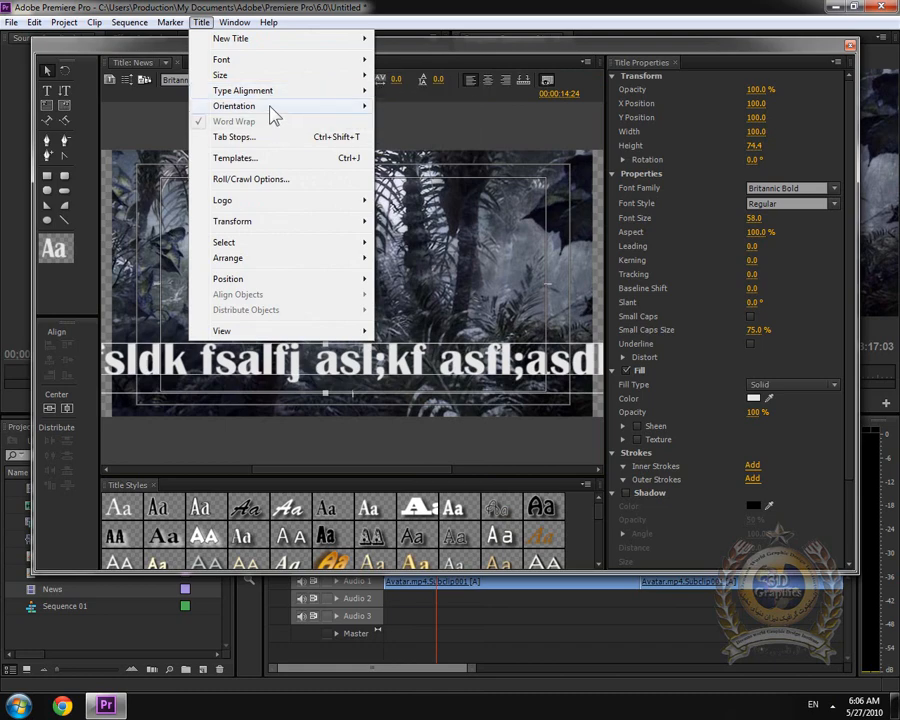
mouse_move(287, 114)
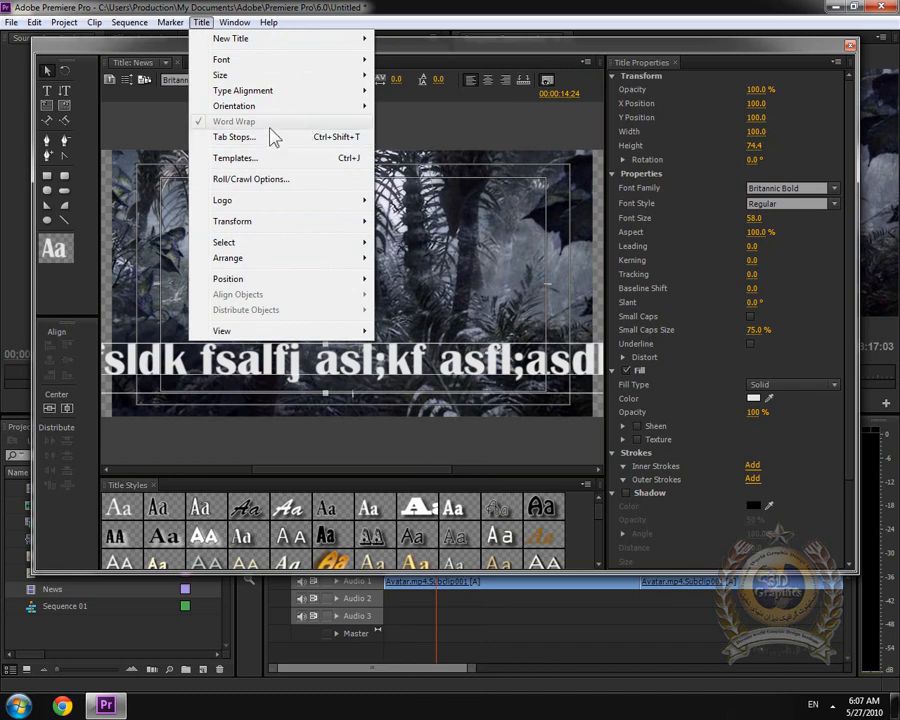
left_click(235, 140)
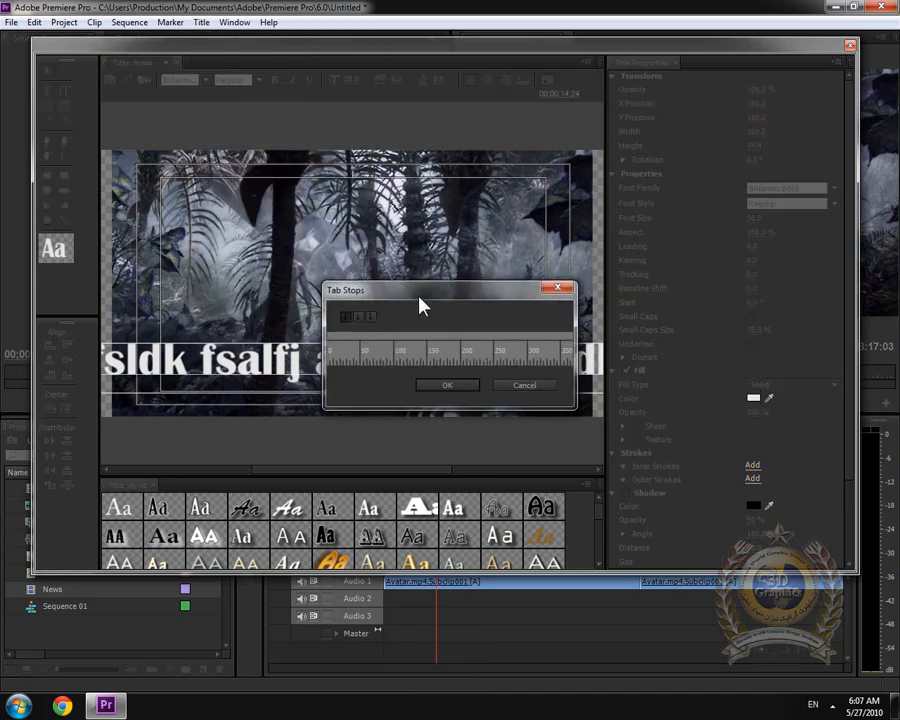
left_click_drag(420, 300, 530, 257)
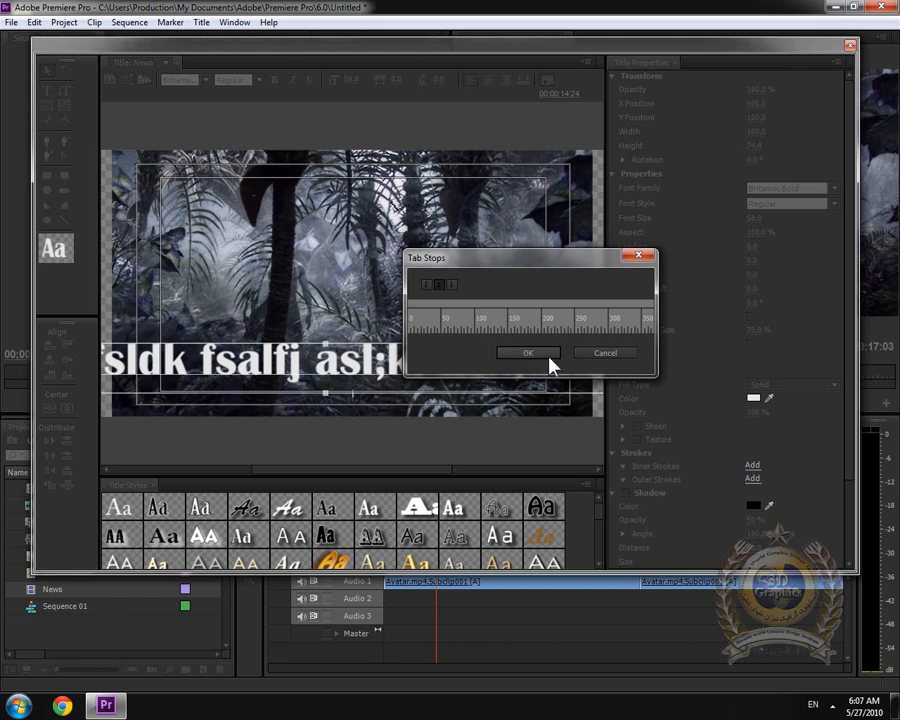
left_click(603, 355)
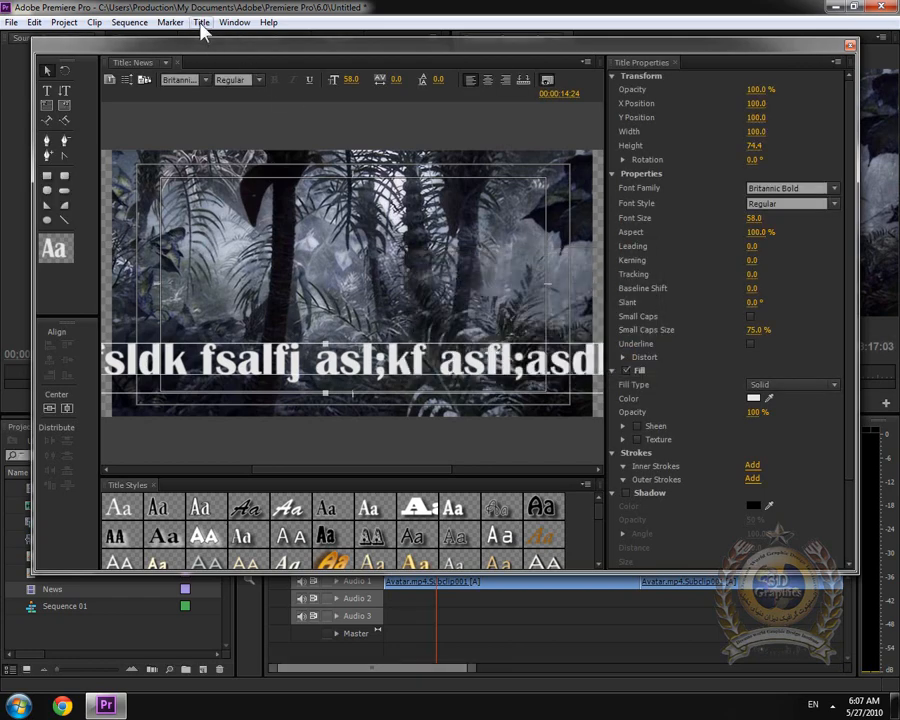
left_click(201, 22)
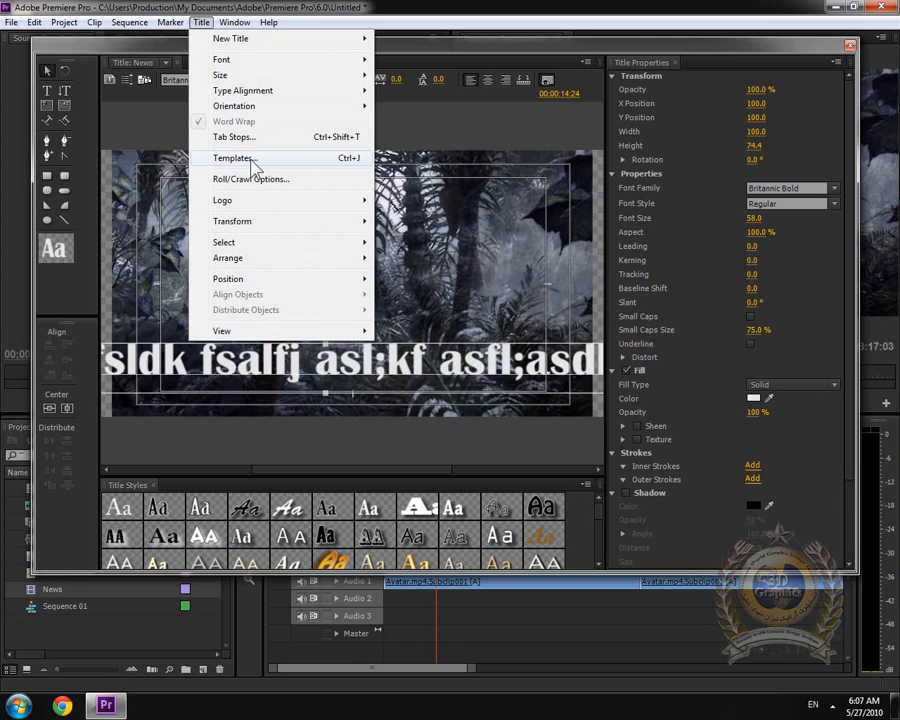
left_click(235, 158)
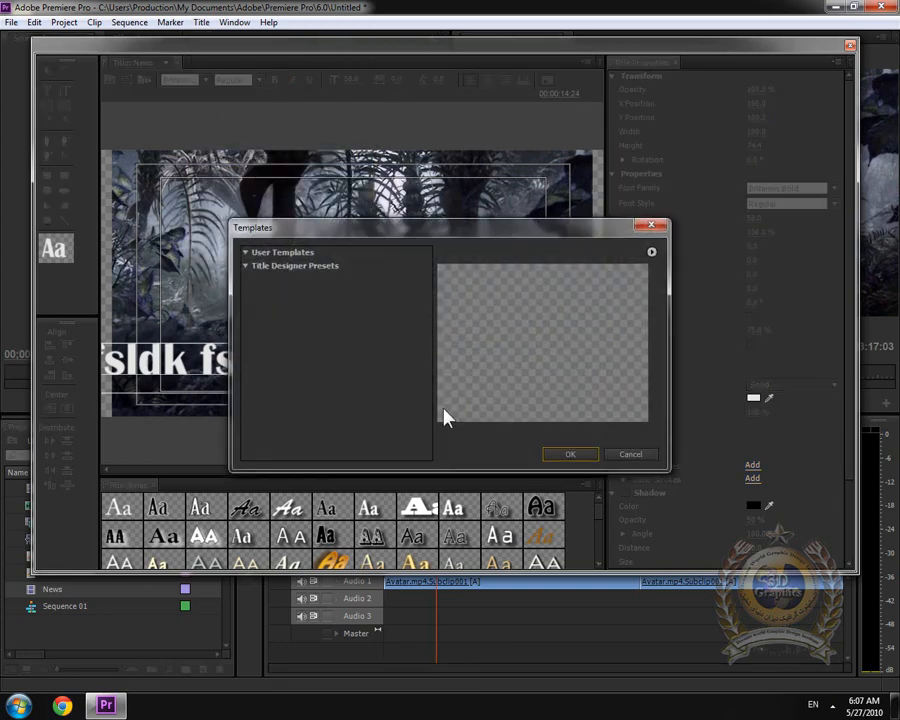
left_click(629, 455)
- Insert the "Adobe Premiere Pro Cs5.5" picture from the 2010-05-15_0002 folder in the Pictures library as a logo
left_click(201, 22)
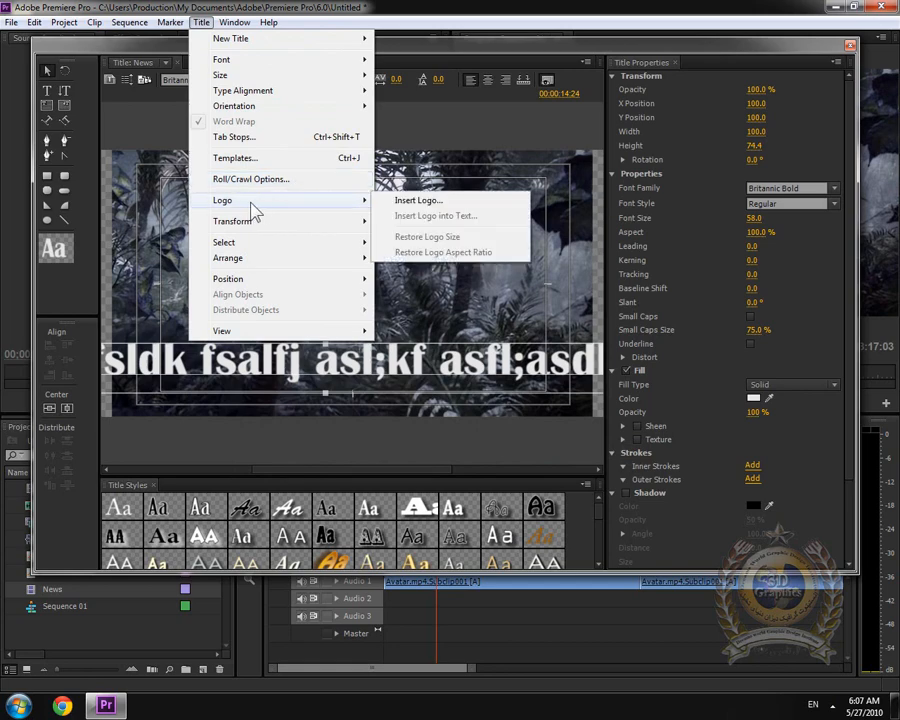
mouse_move(330, 212)
left_click(418, 200)
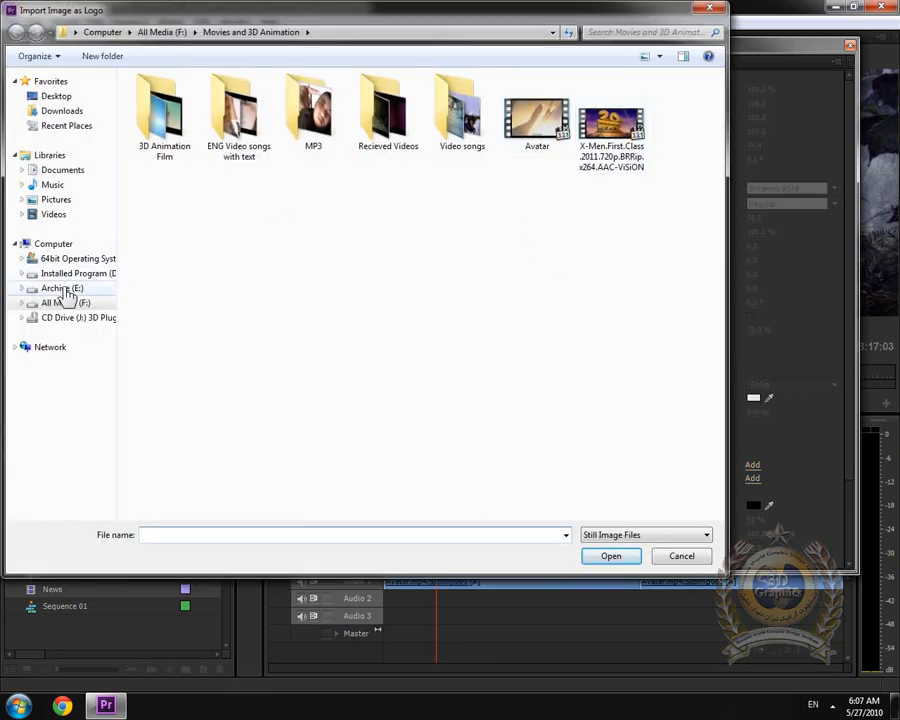
left_click(55, 201)
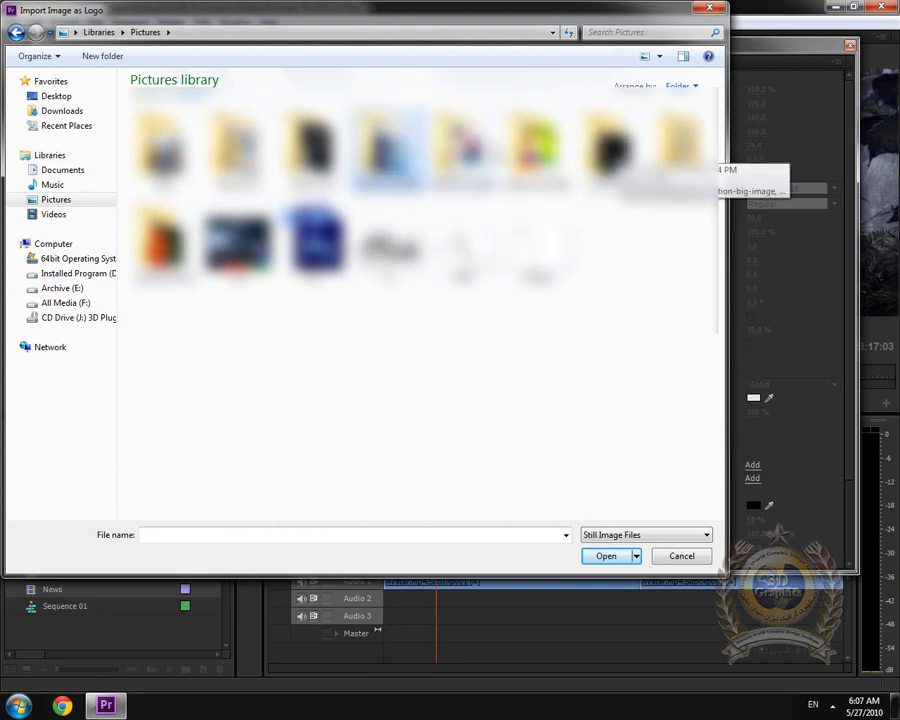
double_click(237, 145)
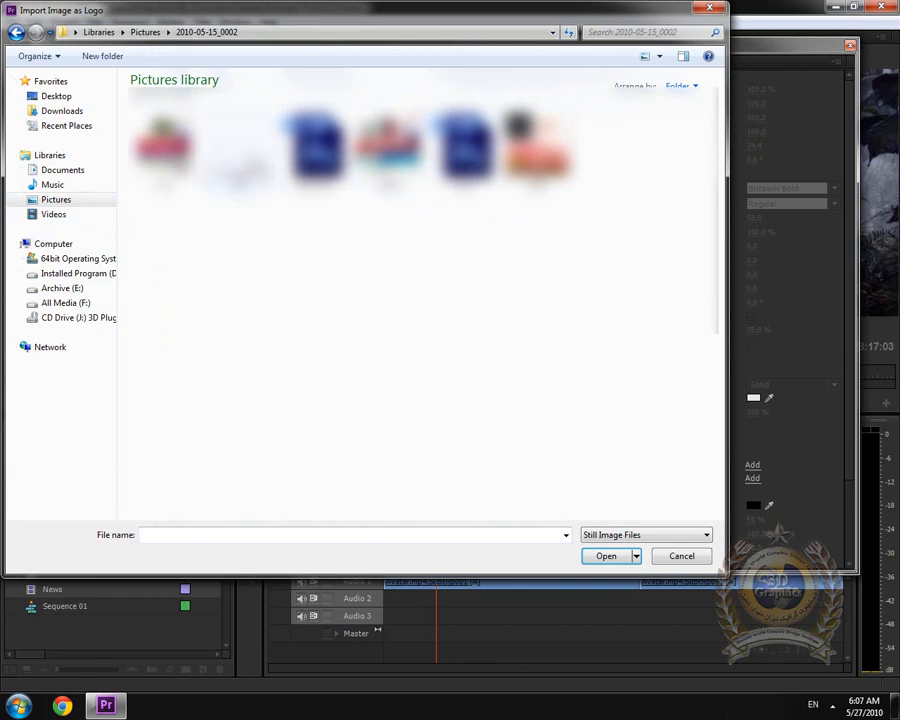
double_click(237, 145)
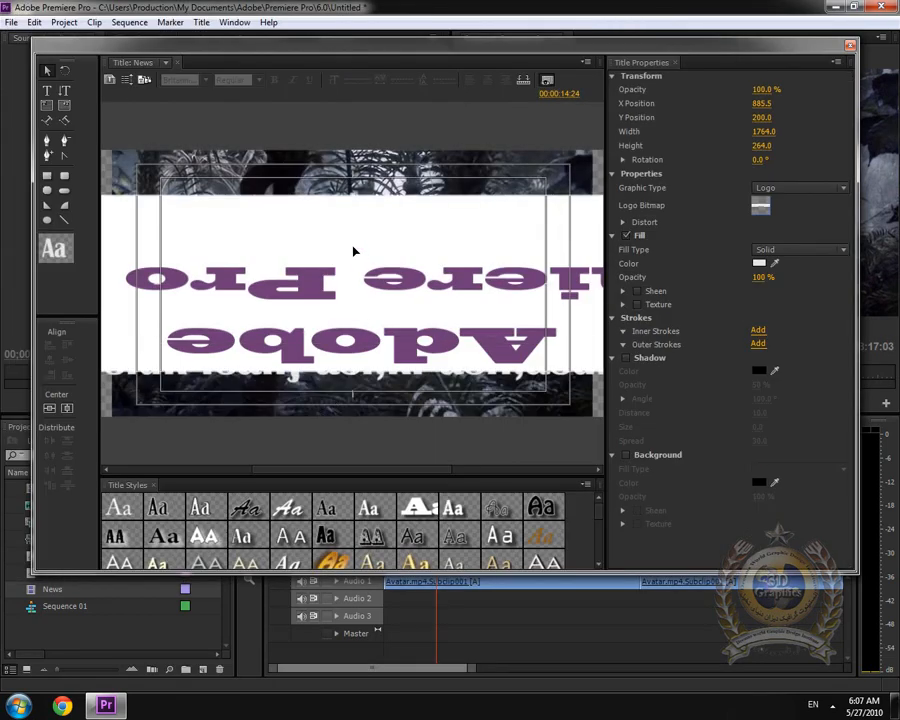
- Move the logo beyond the end of the crawl text and shrink it to about 328 x 117
left_click_drag(353, 251, 695, 260)
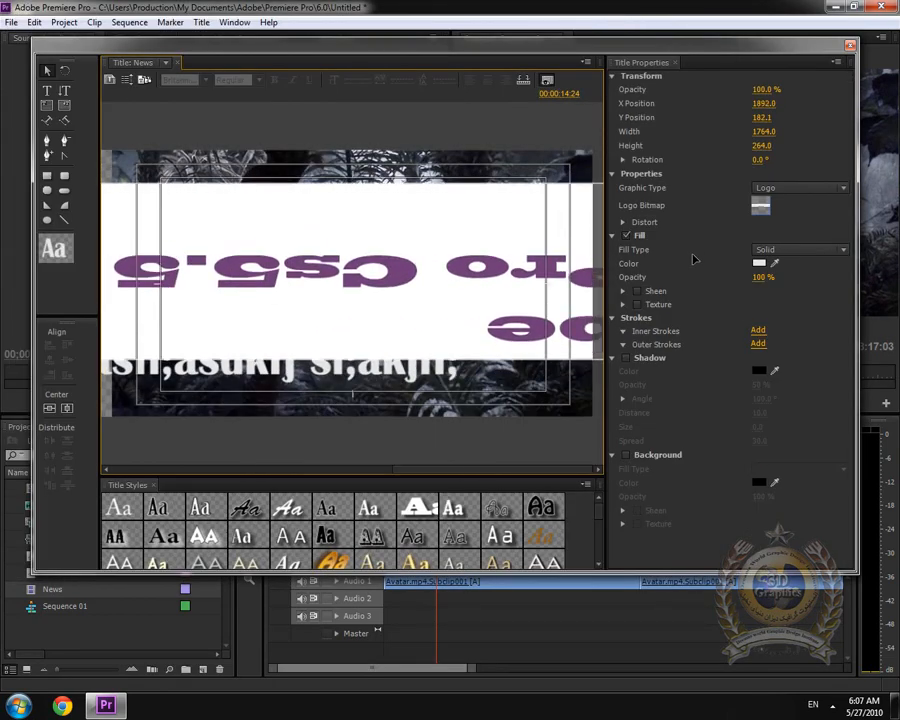
left_click_drag(104, 262, 160, 270)
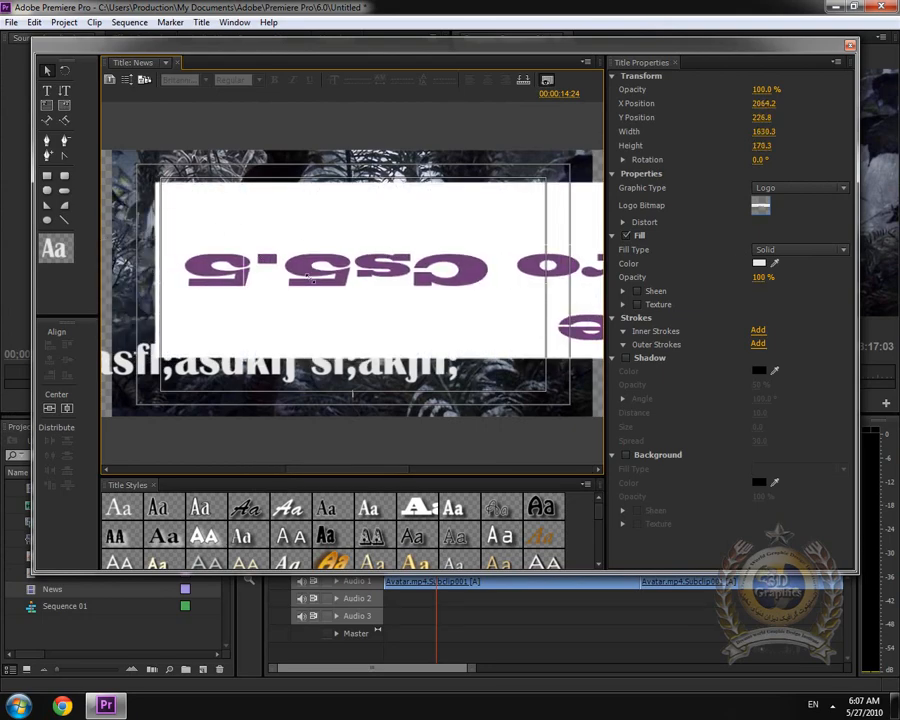
left_click_drag(310, 278, 360, 240)
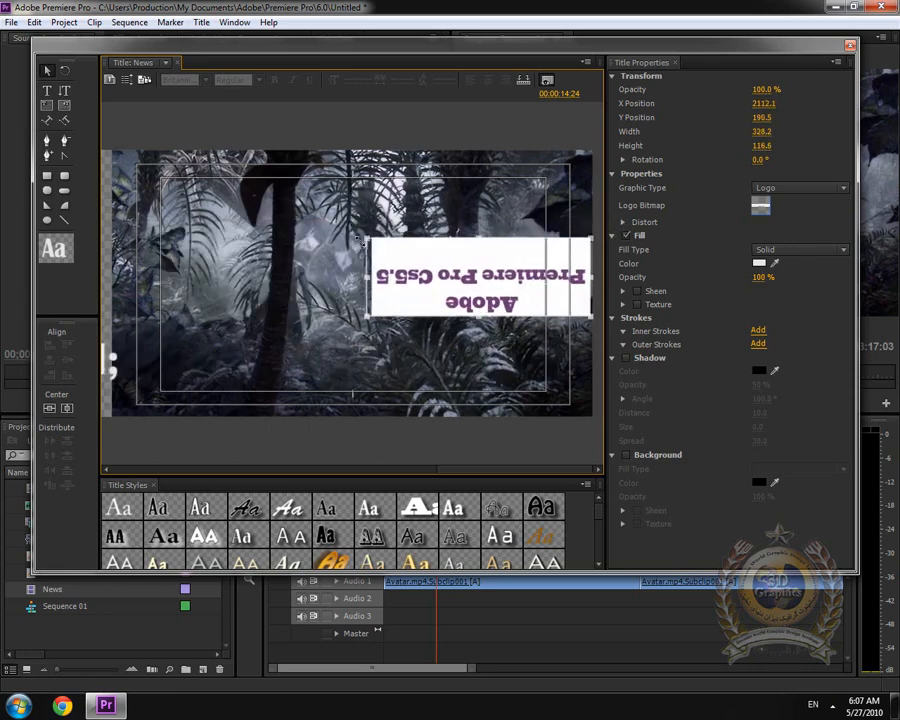
- Flip the logo upright and shrink it to about 159 x 66 above the end of the crawl text
left_click_drag(476, 318, 152, 227)
left_click_drag(483, 230, 300, 193)
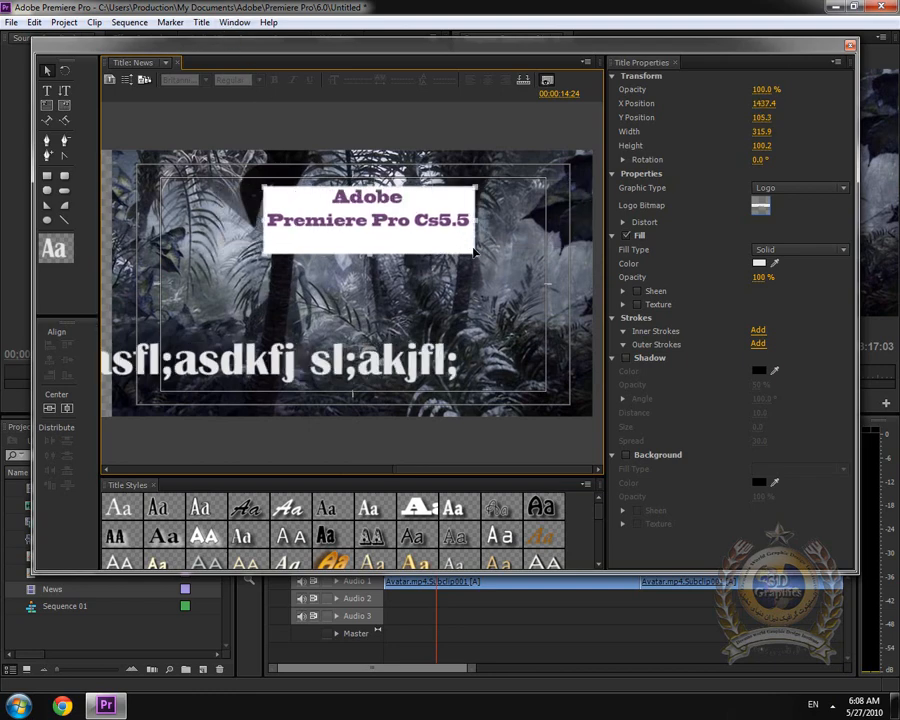
left_click_drag(440, 245, 372, 232)
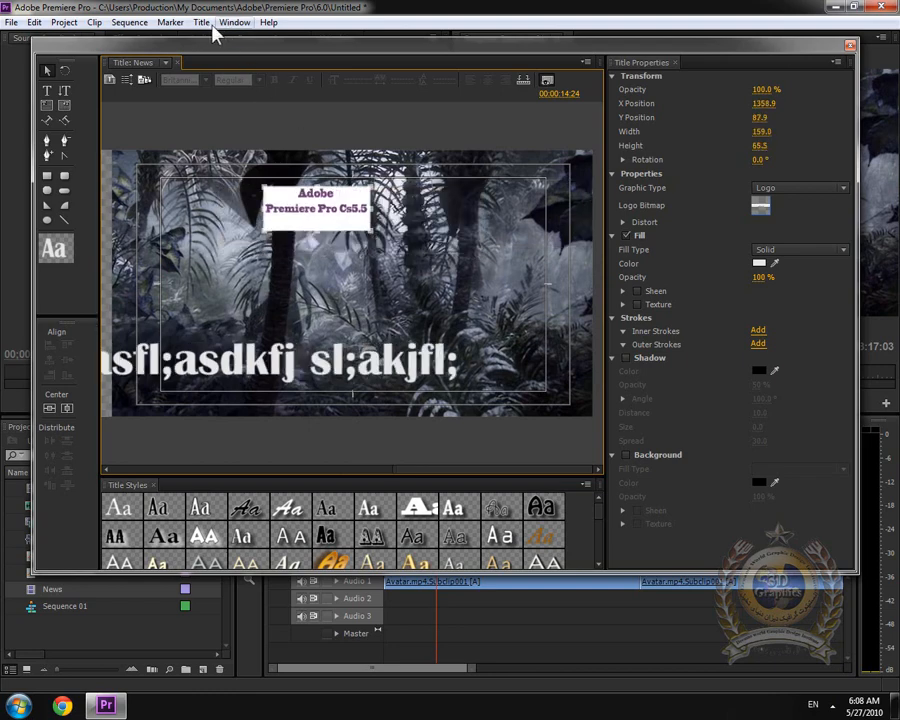
- Set the logo's opacity to 50% and move it to about X 1310, Y 133
left_click(201, 22)
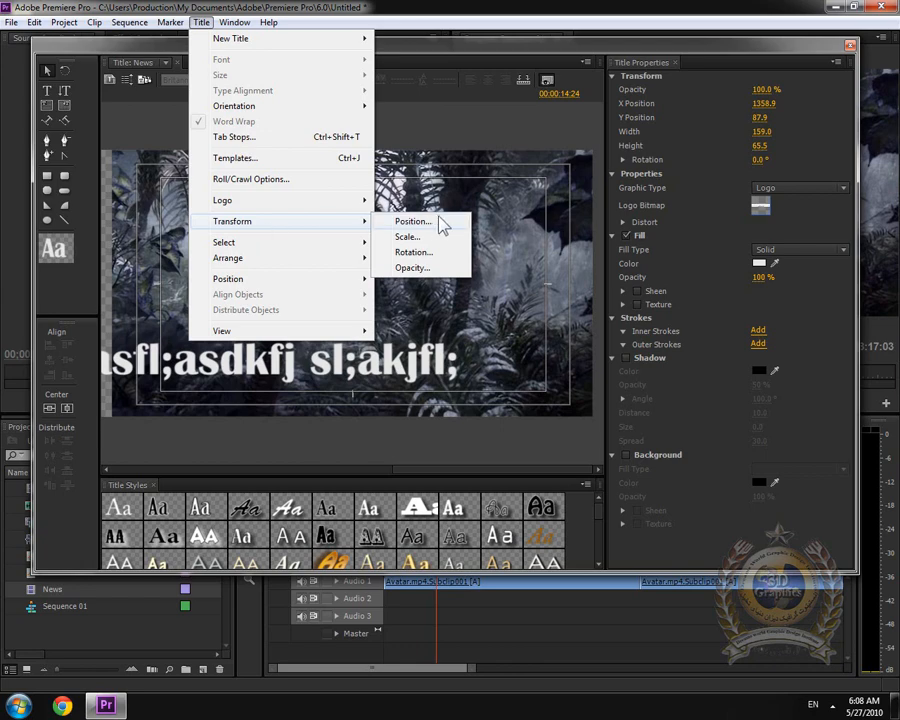
left_click(412, 267)
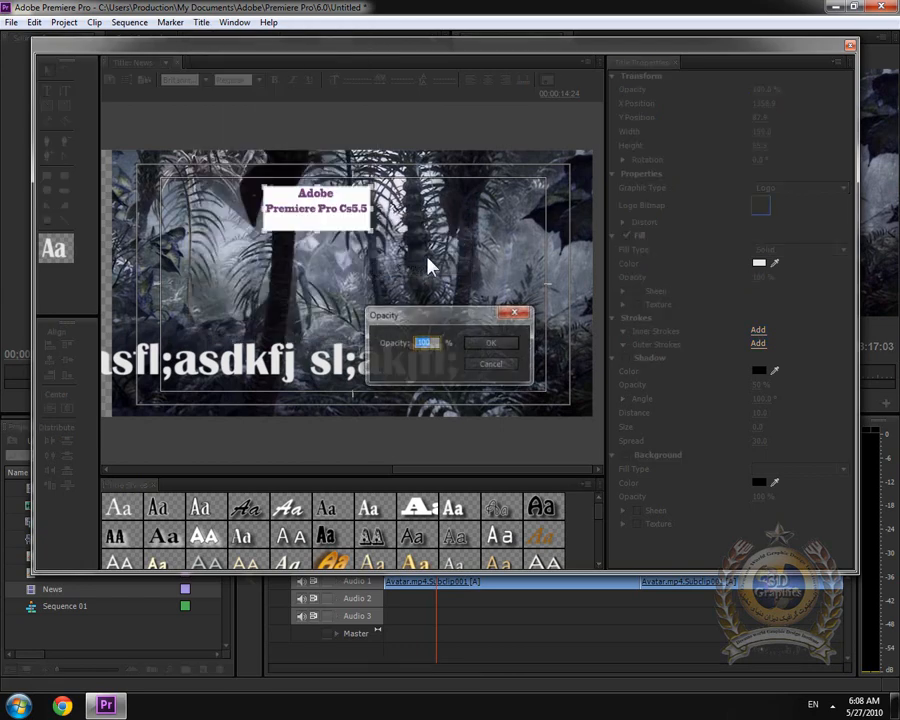
type("50")
left_click(491, 343)
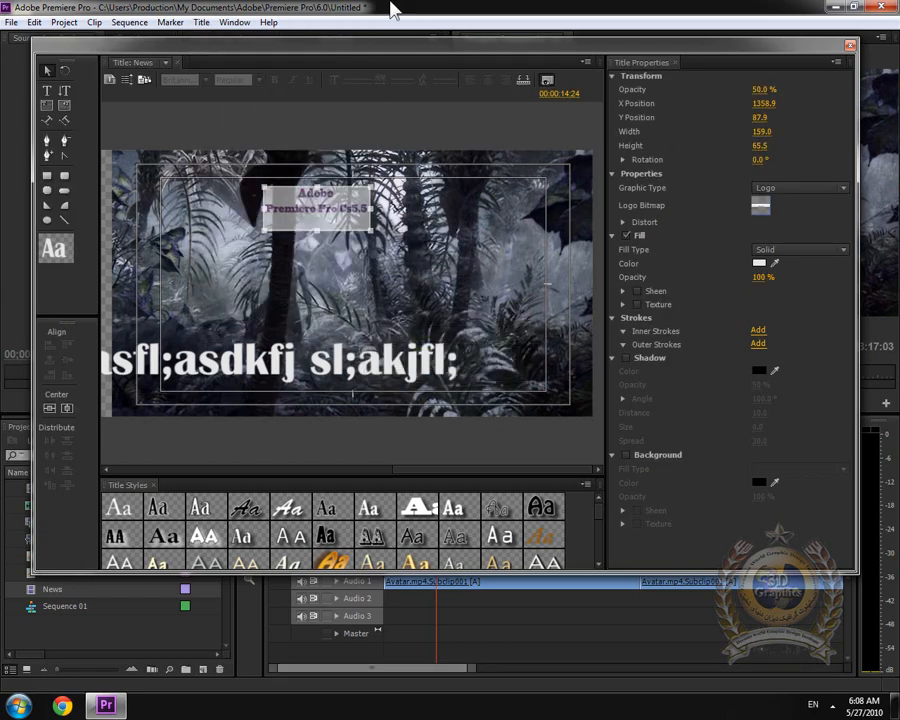
left_click_drag(362, 205, 331, 236)
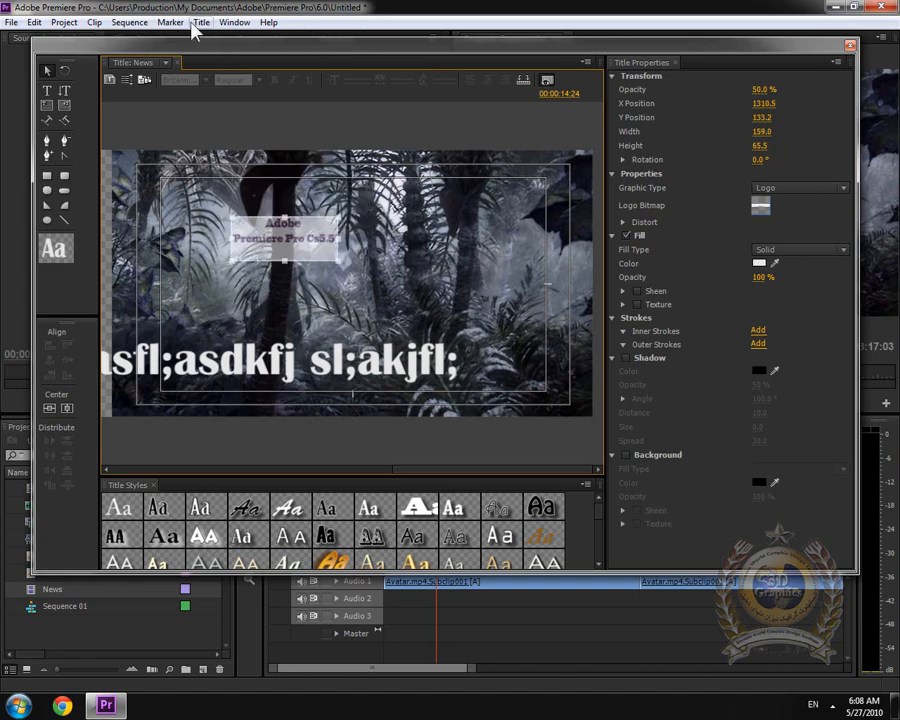
- Insert the "2 p" picture as an inline logo in the crawl text between "sl;" and "akjfl;"
left_click(200, 22)
mouse_move(280, 200)
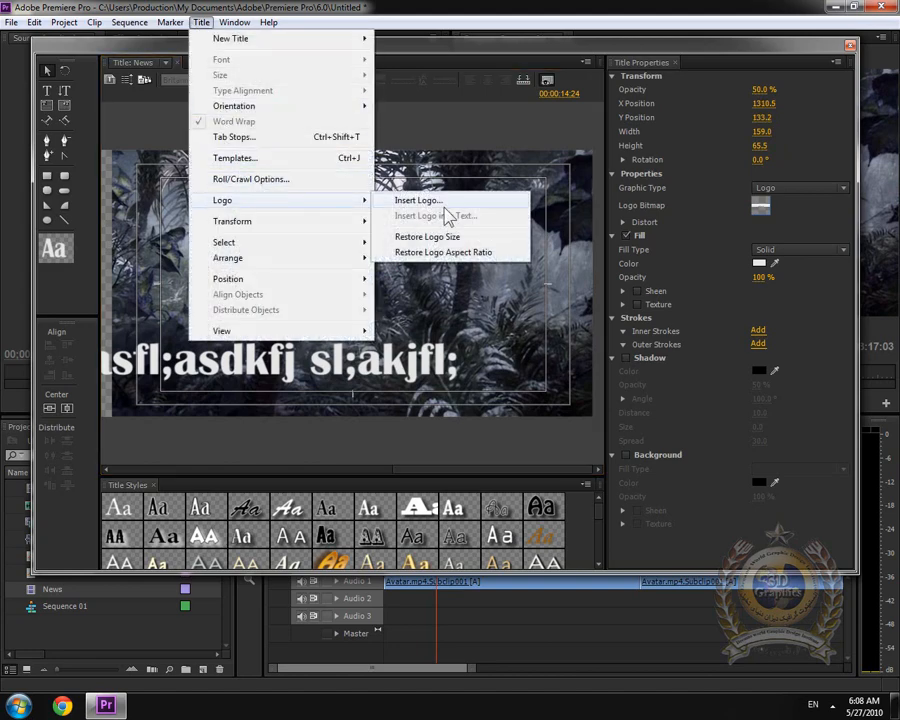
left_click(518, 70)
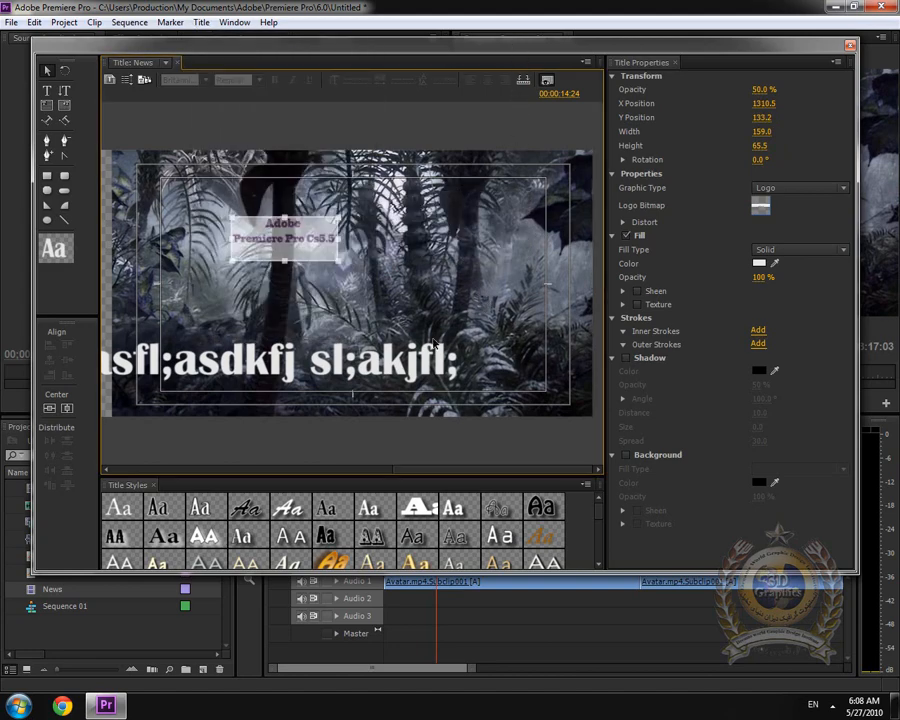
left_click(363, 381)
double_click(357, 366)
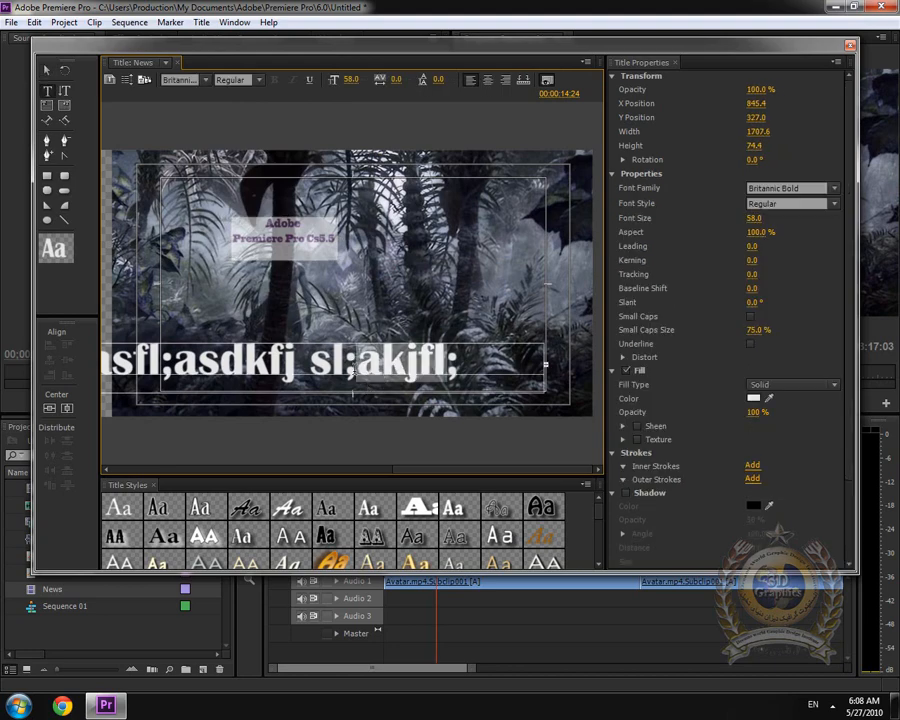
left_click(353, 370)
left_click(203, 24)
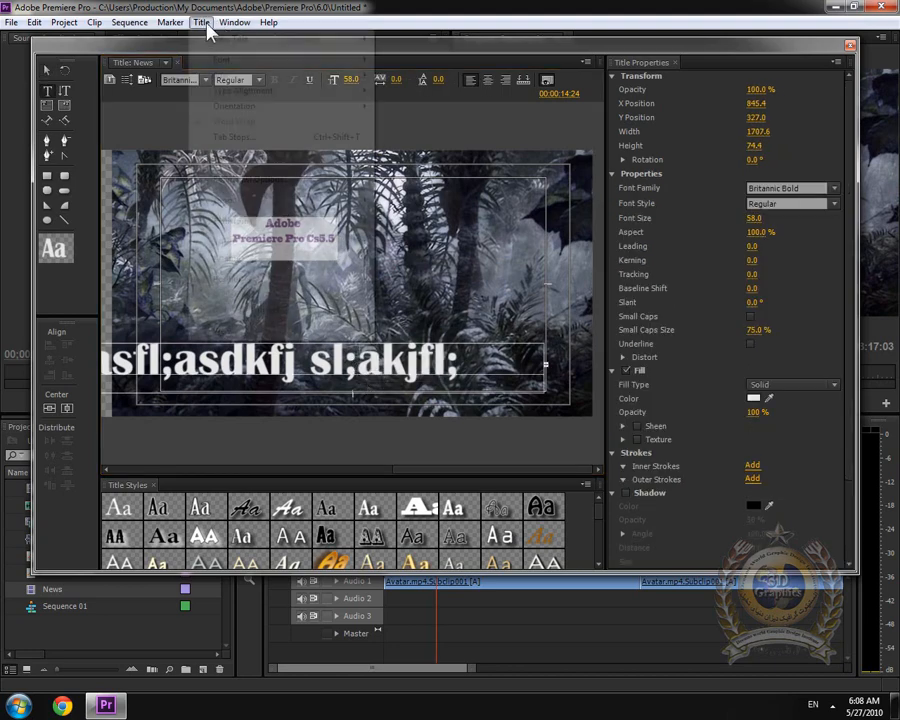
mouse_move(265, 206)
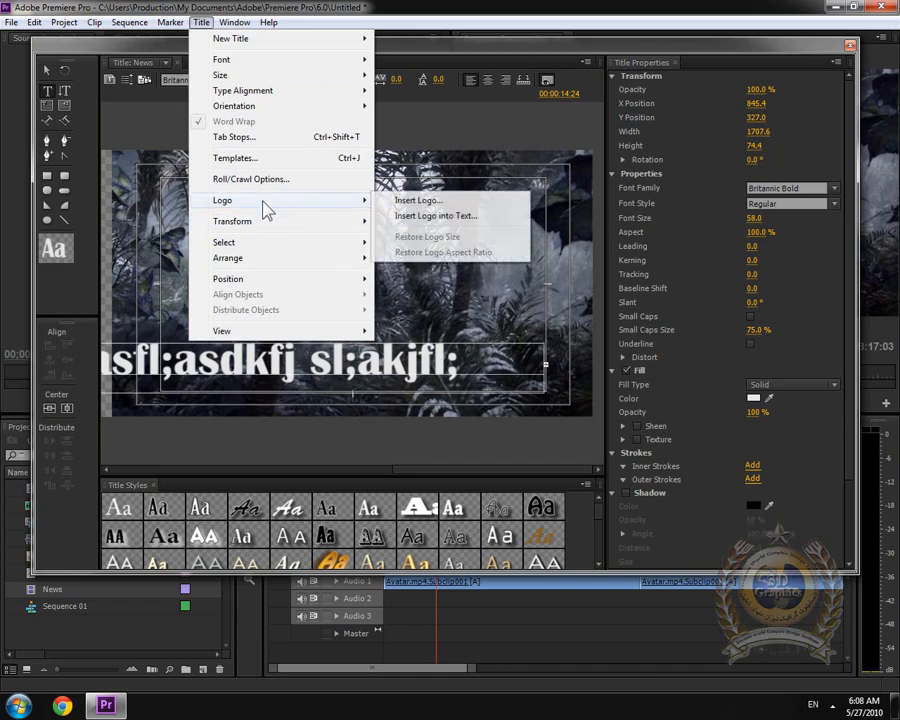
left_click(452, 218)
double_click(250, 175)
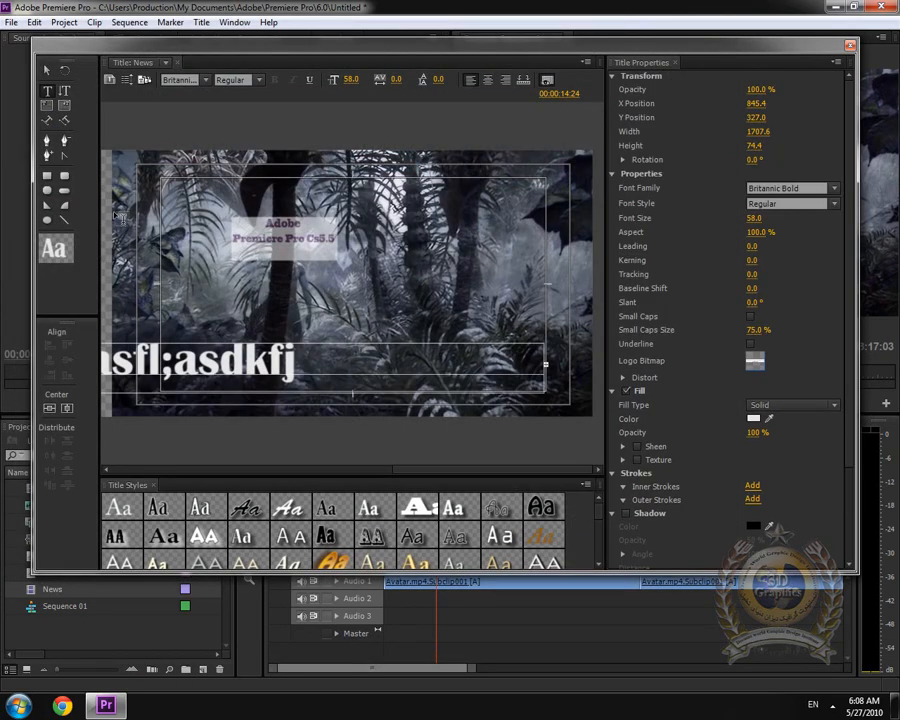
- Shift the crawl text forward and insert the "2 p" picture into it just before "asfl;asdkfj"
left_click(46, 70)
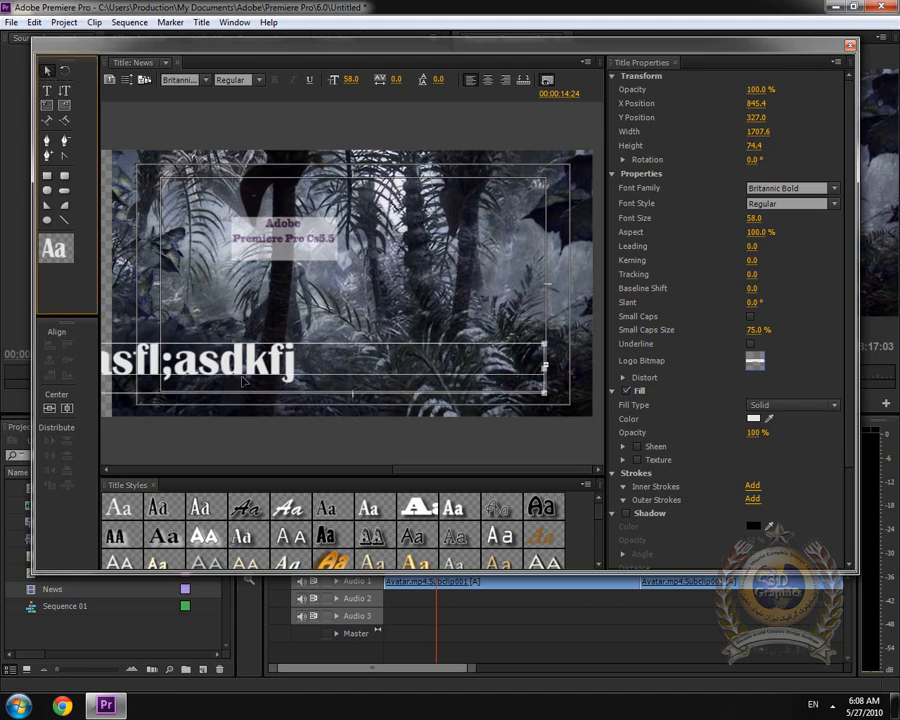
left_click_drag(248, 378, 561, 376)
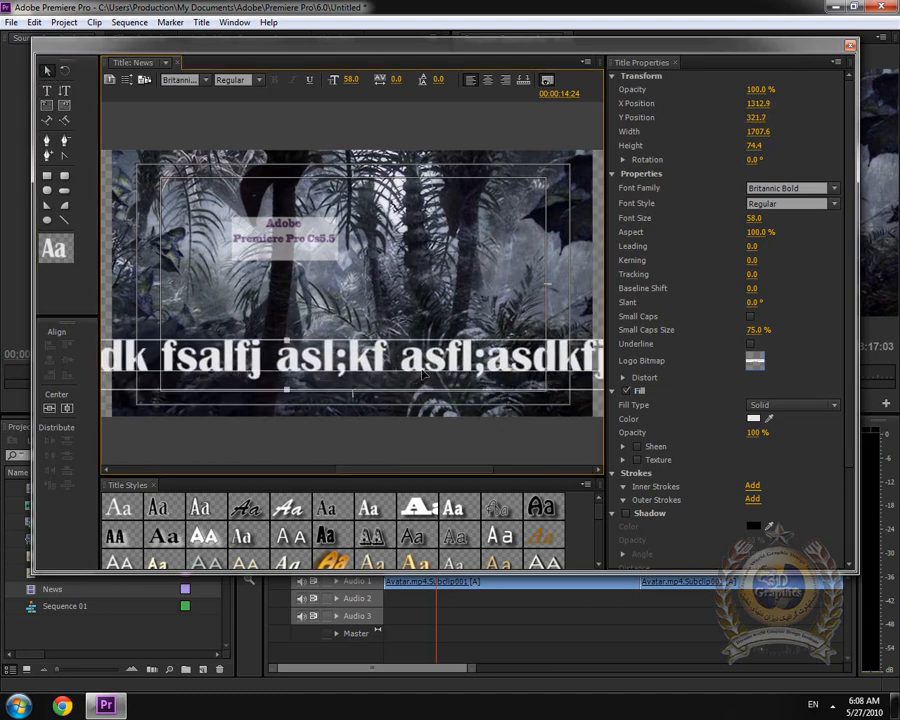
double_click(424, 360)
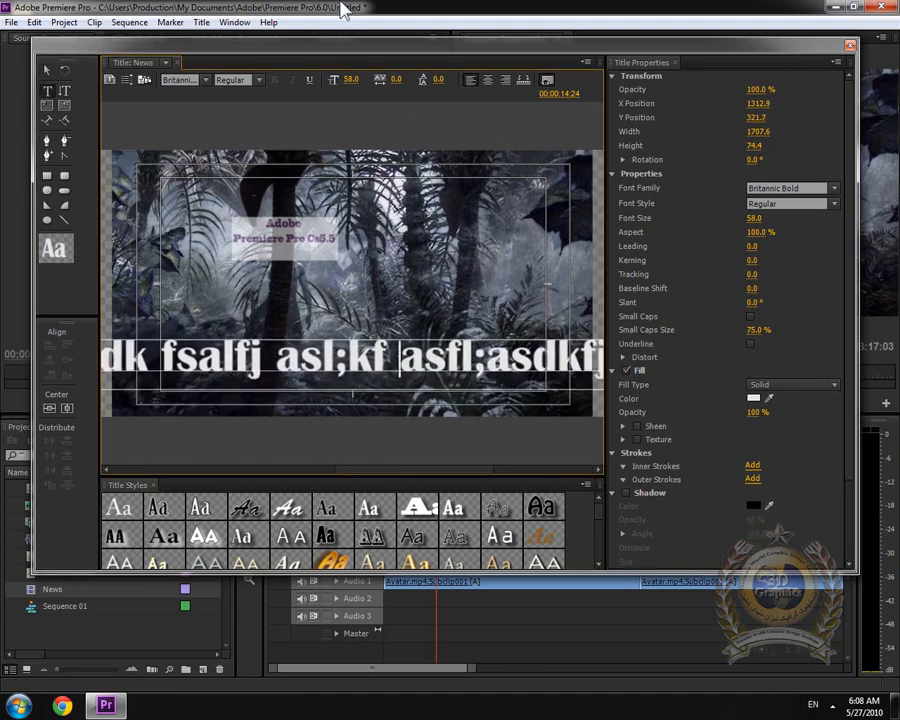
left_click(201, 22)
mouse_move(300, 199)
left_click(435, 214)
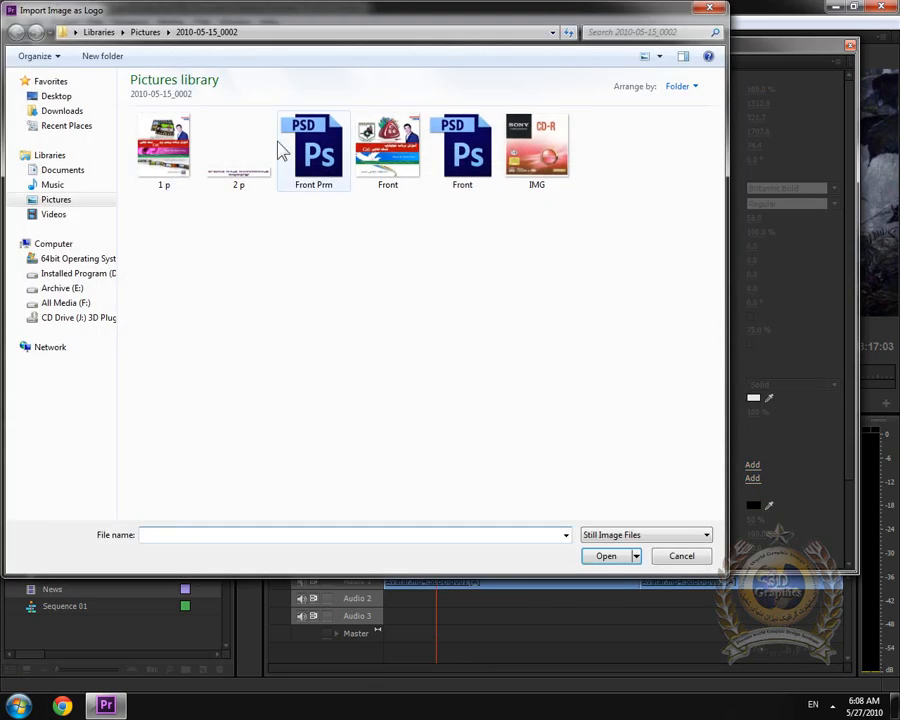
double_click(266, 160)
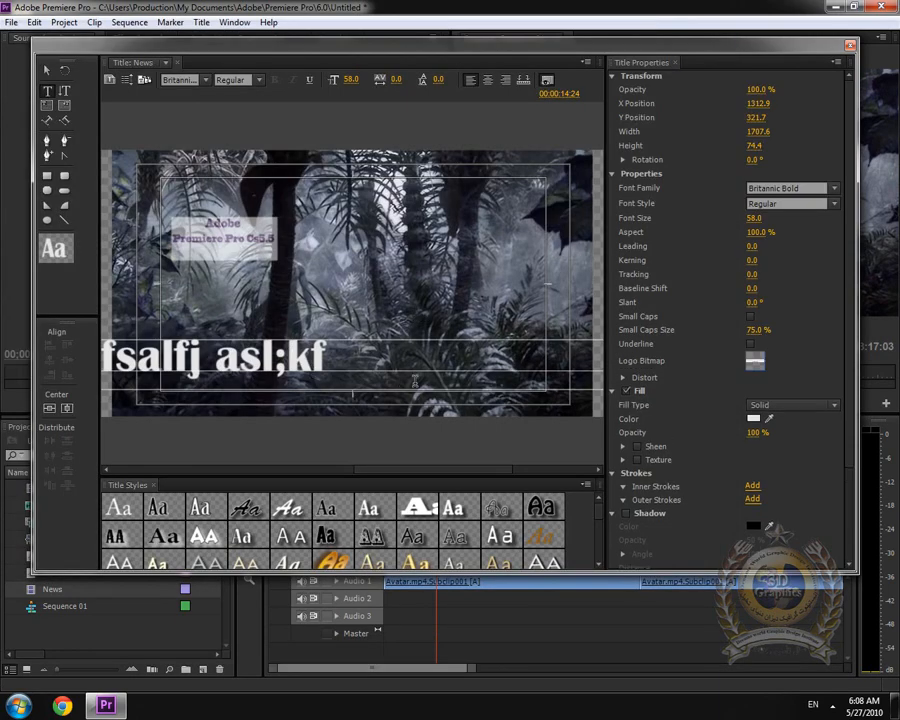
- Reduce the crawl text's font size to 30 and reposition the text to about X 1357, Y 311
left_click(46, 70)
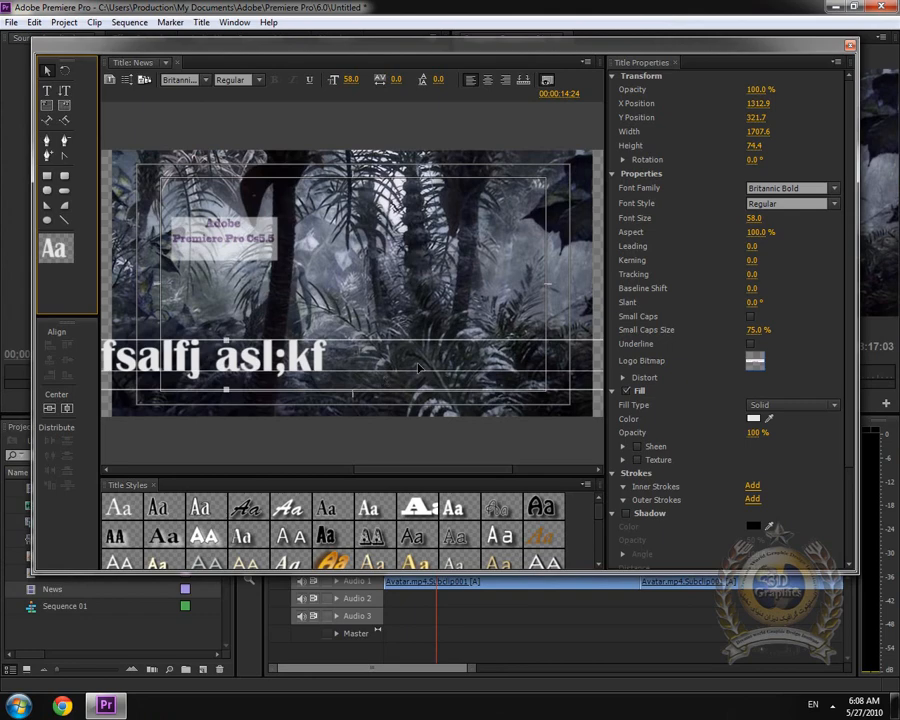
mouse_move(418, 368)
left_mouse_down()
mouse_move(208, 370)
mouse_move(727, 383)
mouse_move(420, 378)
mouse_move(320, 300)
mouse_move(281, 338)
mouse_move(585, 343)
mouse_move(510, 345)
mouse_move(535, 343)
left_mouse_up()
mouse_move(349, 343)
left_mouse_down()
mouse_move(584, 343)
mouse_move(477, 344)
left_mouse_up()
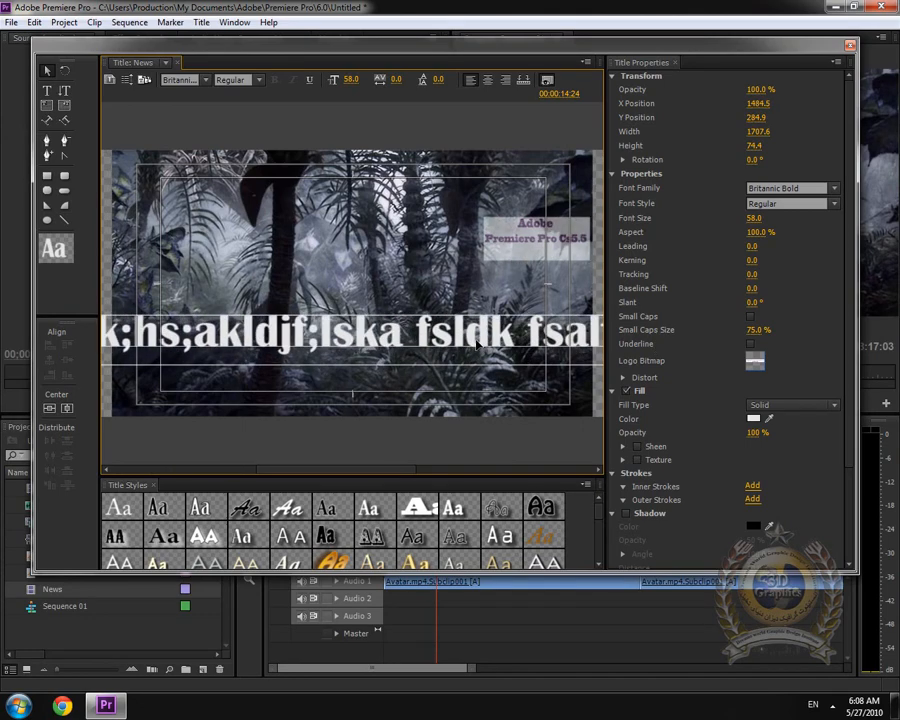
left_click_drag(351, 79, 323, 79)
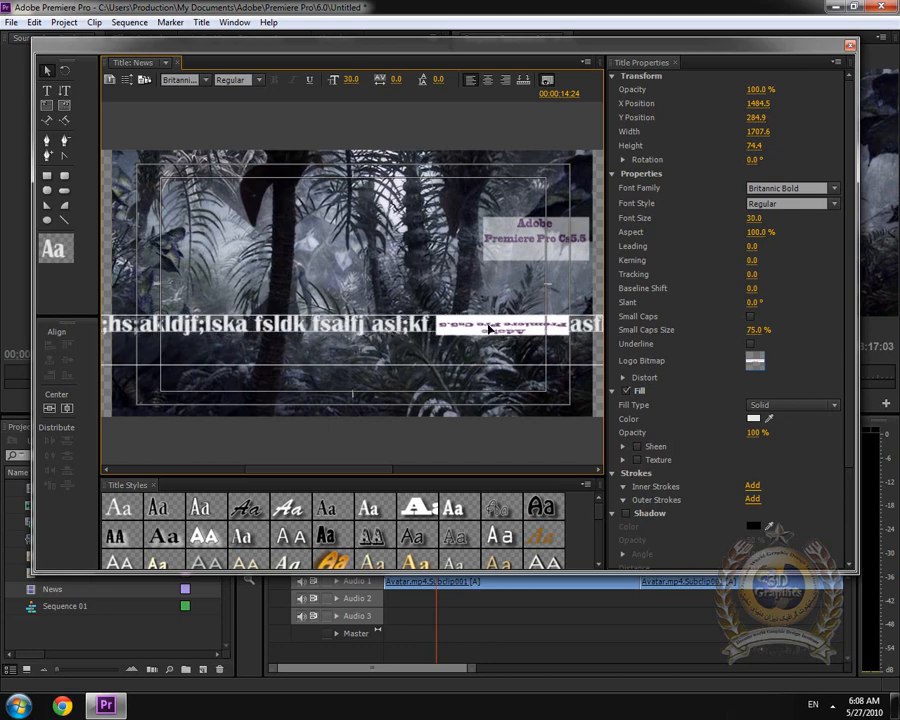
left_click_drag(490, 328, 410, 343)
- Enlarge the semi-transparent logo to about 328 x 156 and move it to about X 1072, Y 157
left_click(201, 22)
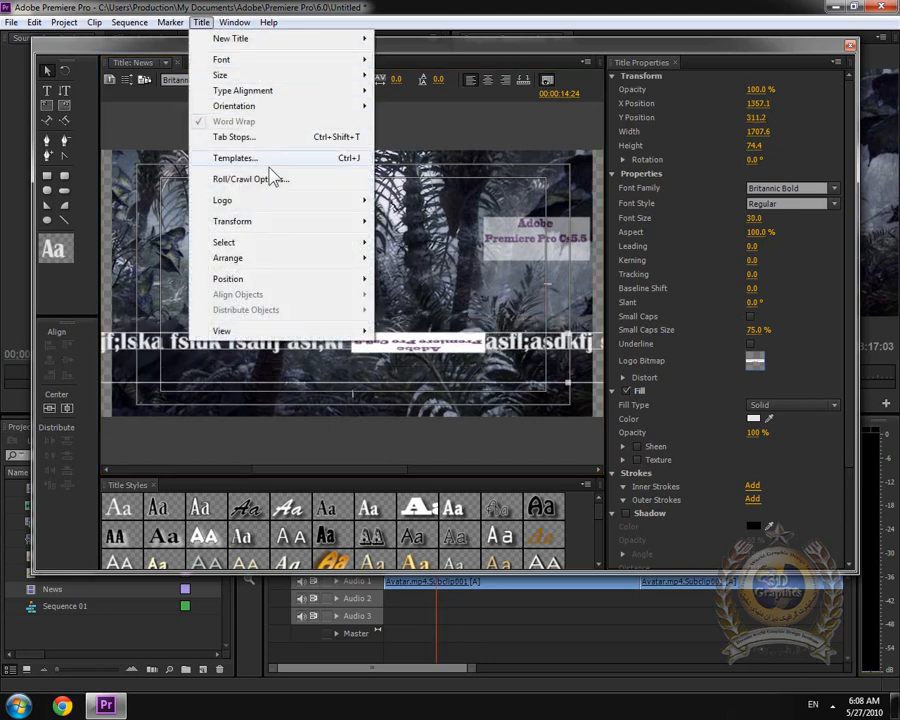
mouse_move(275, 201)
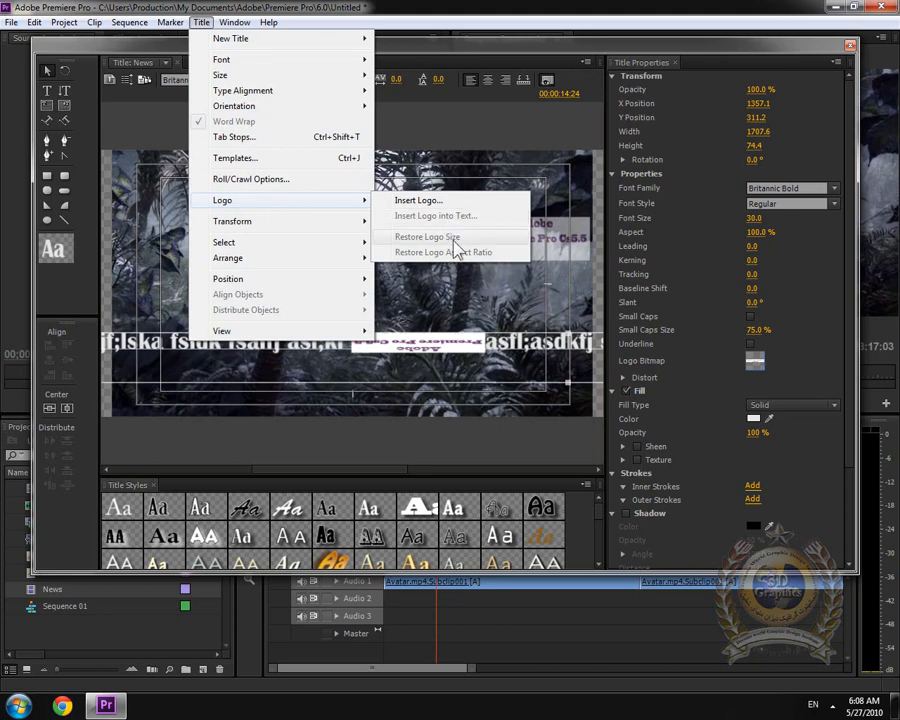
left_click_drag(554, 242, 300, 152)
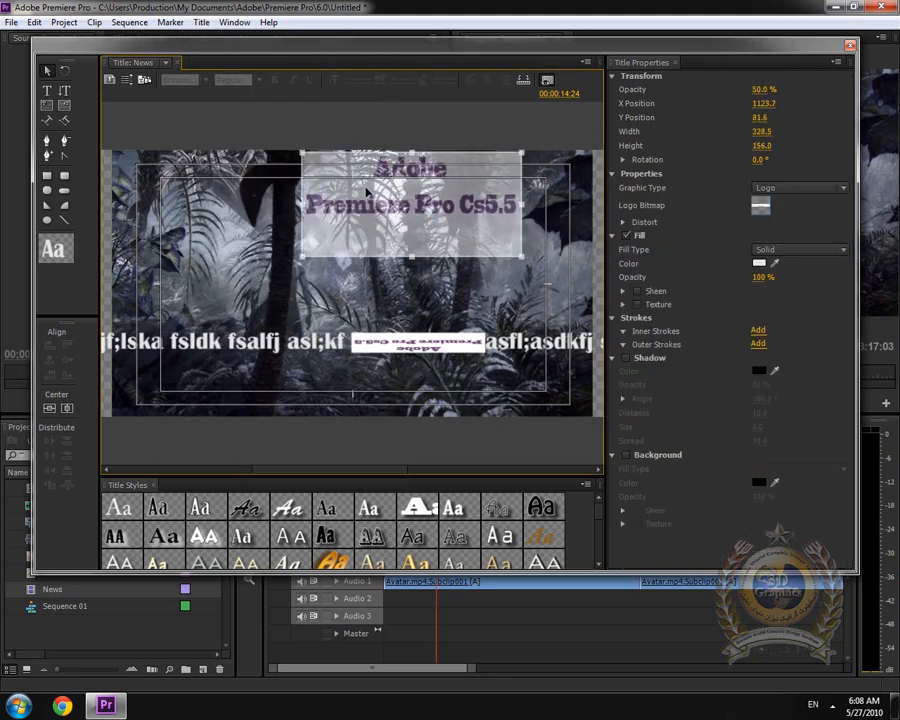
left_click_drag(366, 192, 333, 243)
- Review the options for restoring the logo's size and aspect ratio, and move the logo to about X 1091, Y 141
left_click(201, 22)
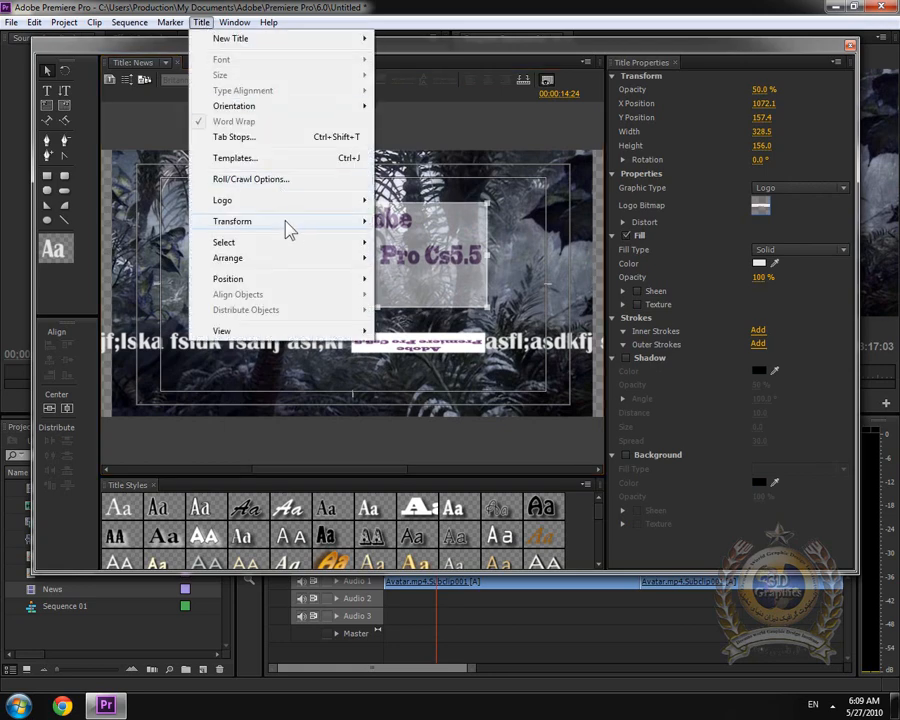
left_click(483, 172)
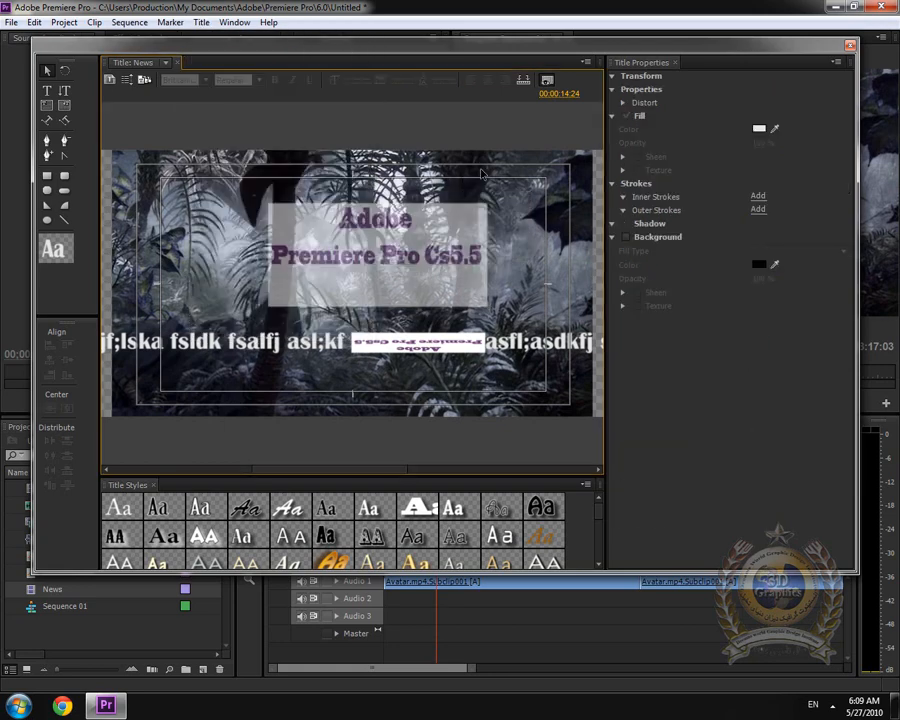
left_click_drag(472, 220, 515, 177)
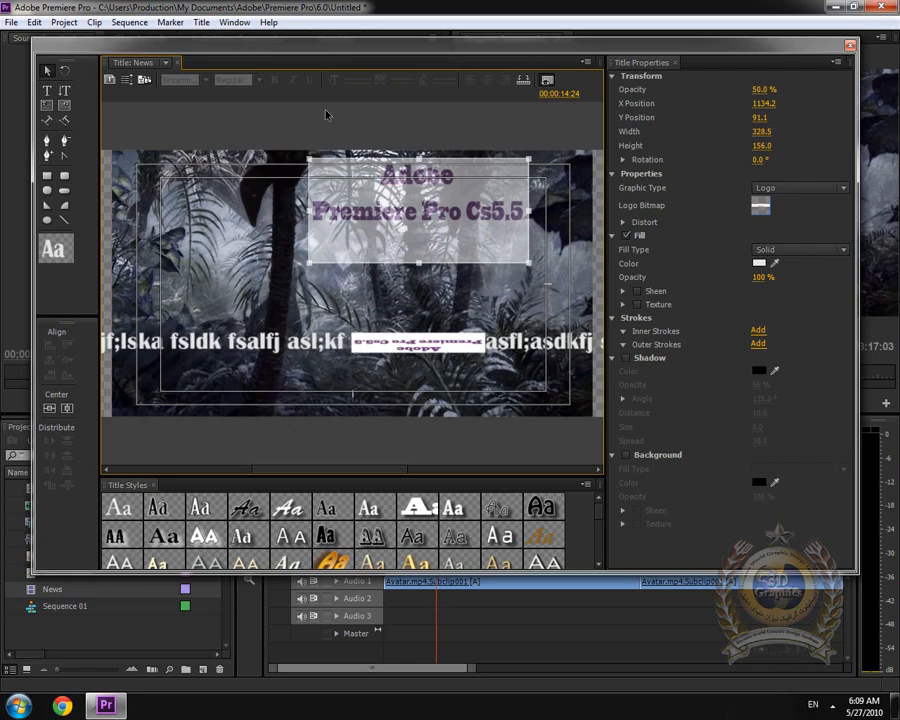
left_click(202, 23)
mouse_move(274, 201)
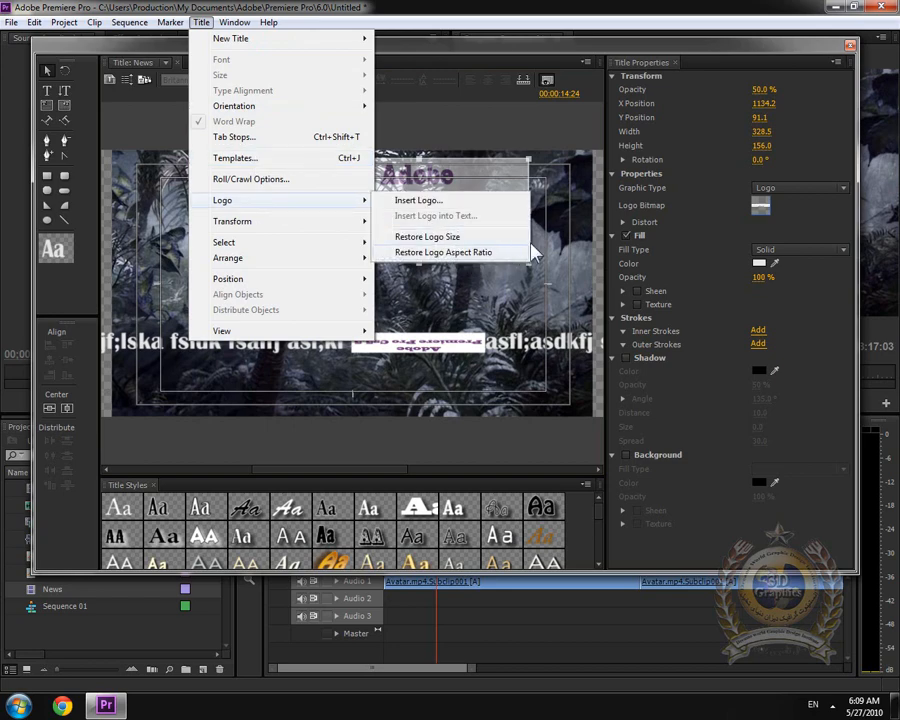
left_click(553, 190)
left_click_drag(494, 181, 473, 220)
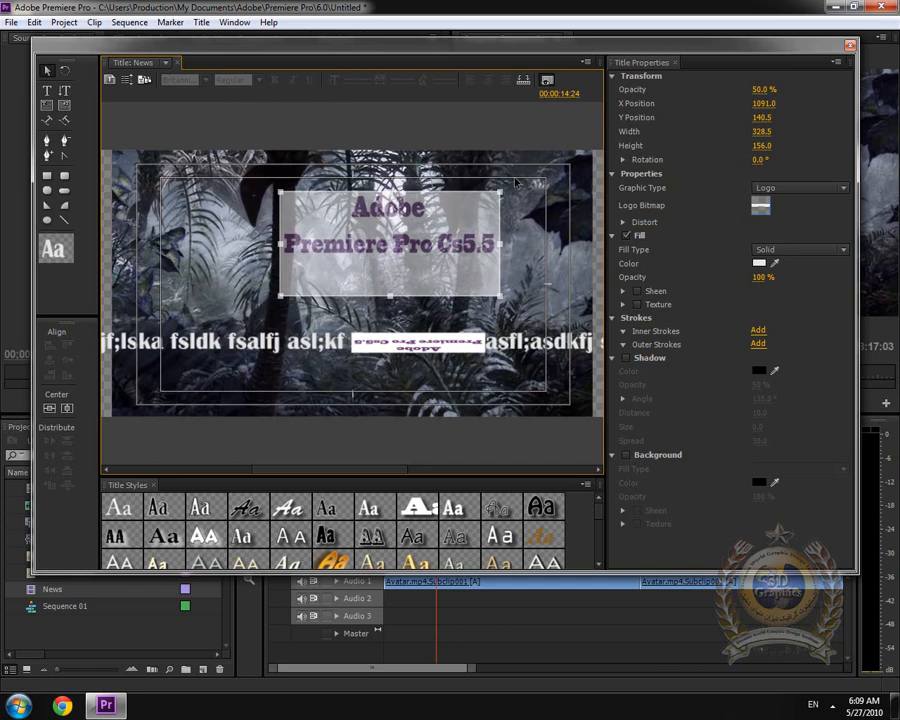
- Examine the logo's numeric X and Y position settings without changing them
left_click(202, 23)
mouse_move(270, 229)
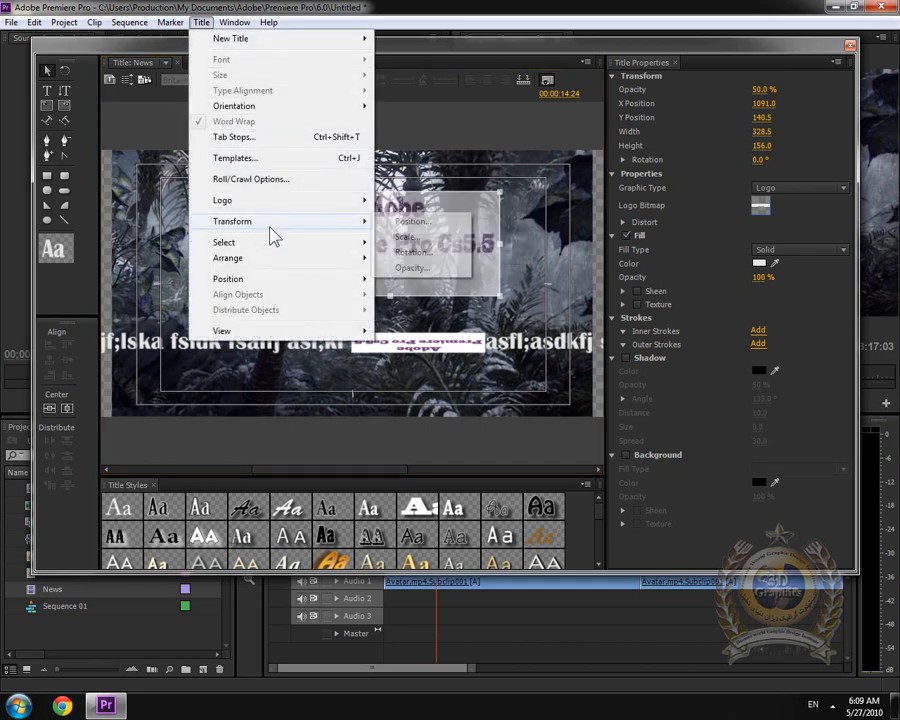
left_click(430, 224)
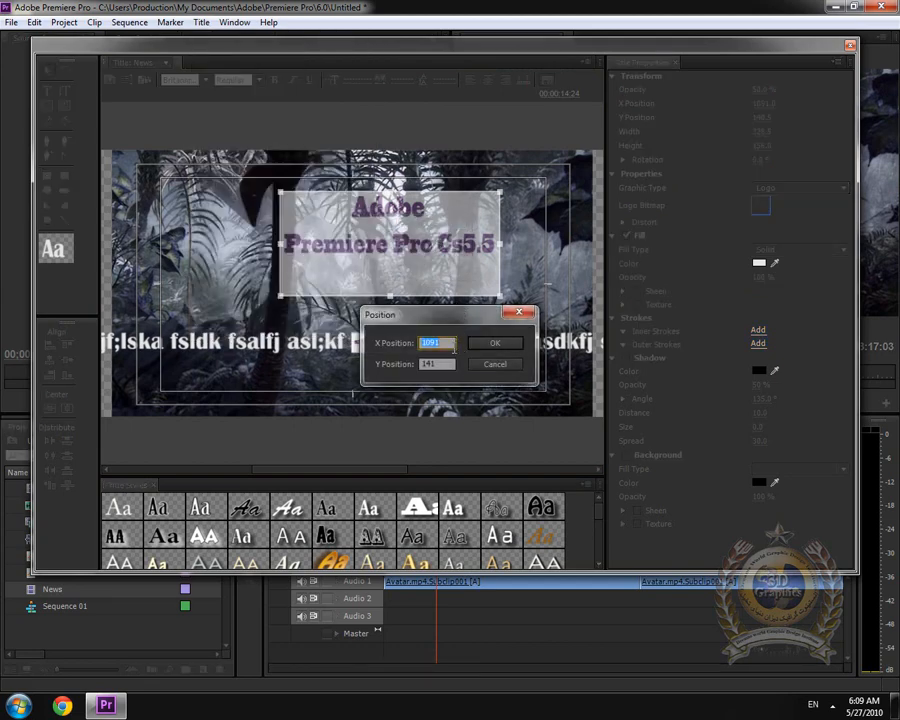
left_click(494, 364)
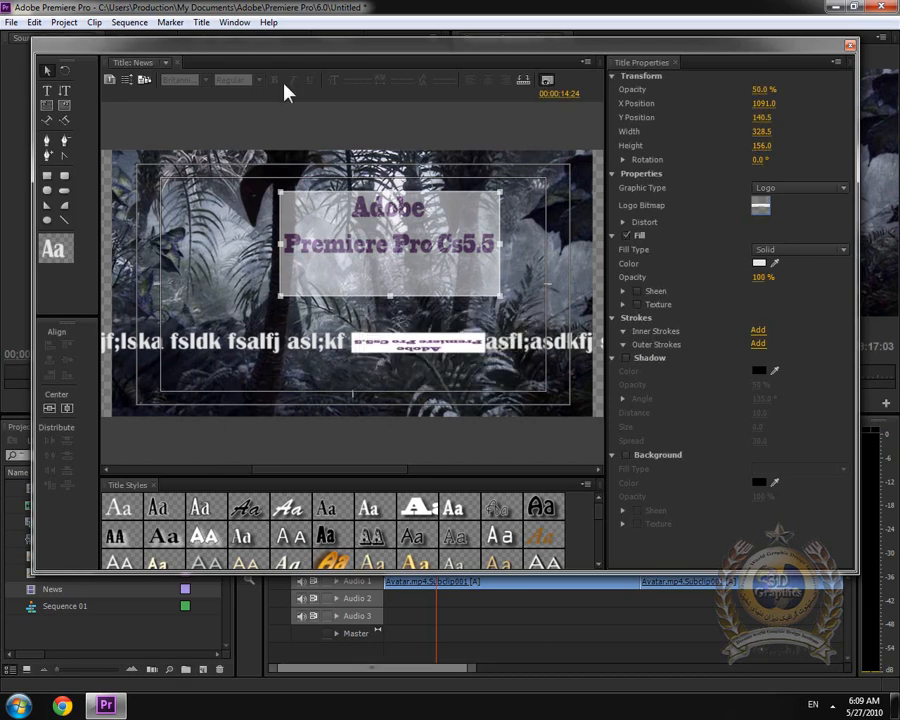
- Scale the semi-transparent logo uniformly to 50%
left_click(203, 26)
mouse_move(261, 223)
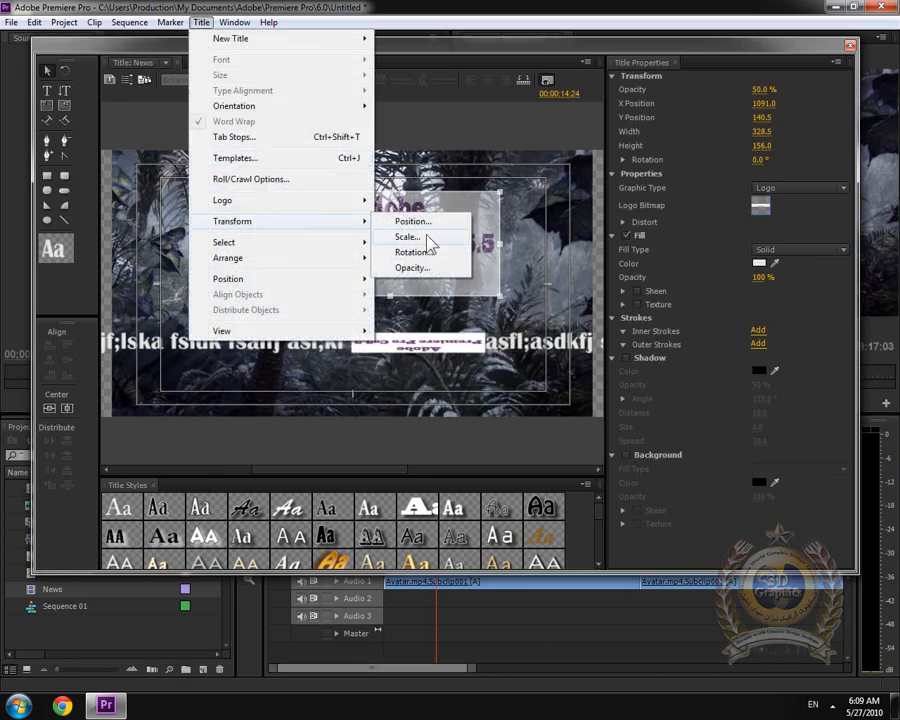
left_click(430, 240)
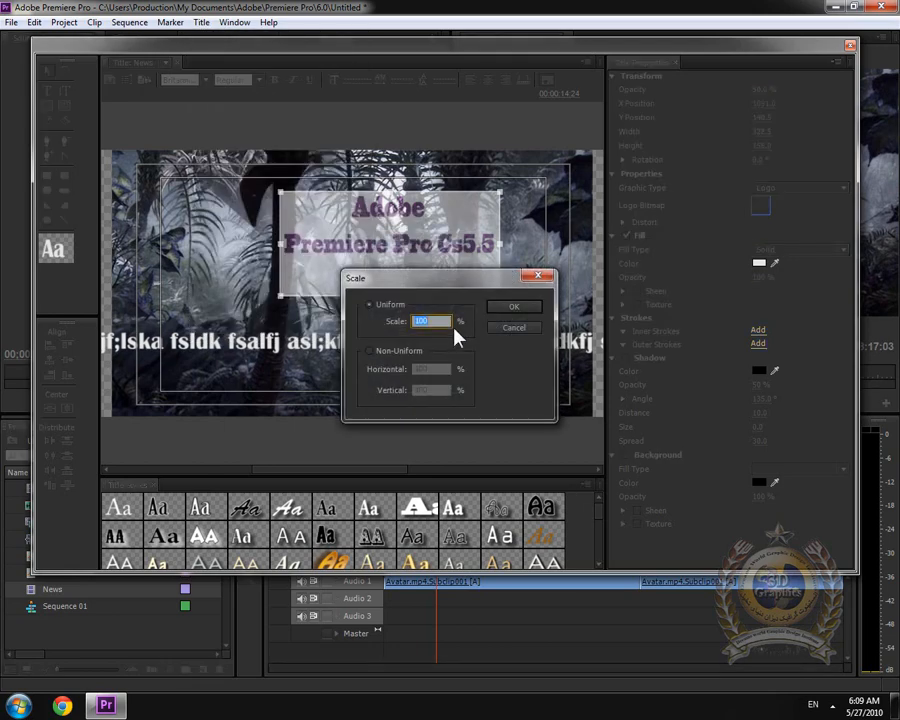
type("50")
key("Return")
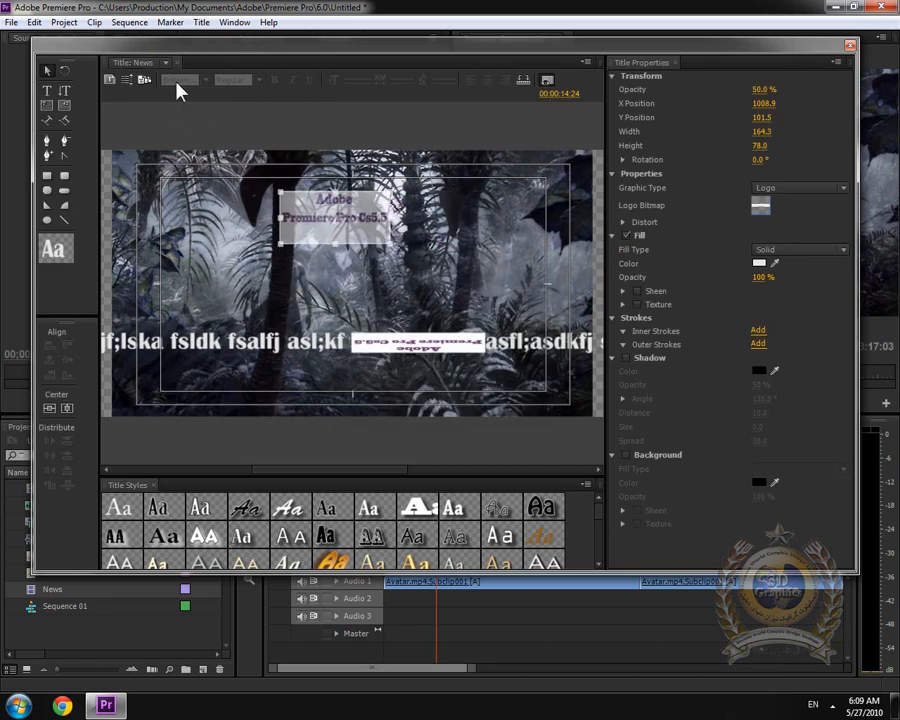
- Rotate the semi-transparent logo to 90 degrees
left_click(203, 24)
mouse_move(300, 221)
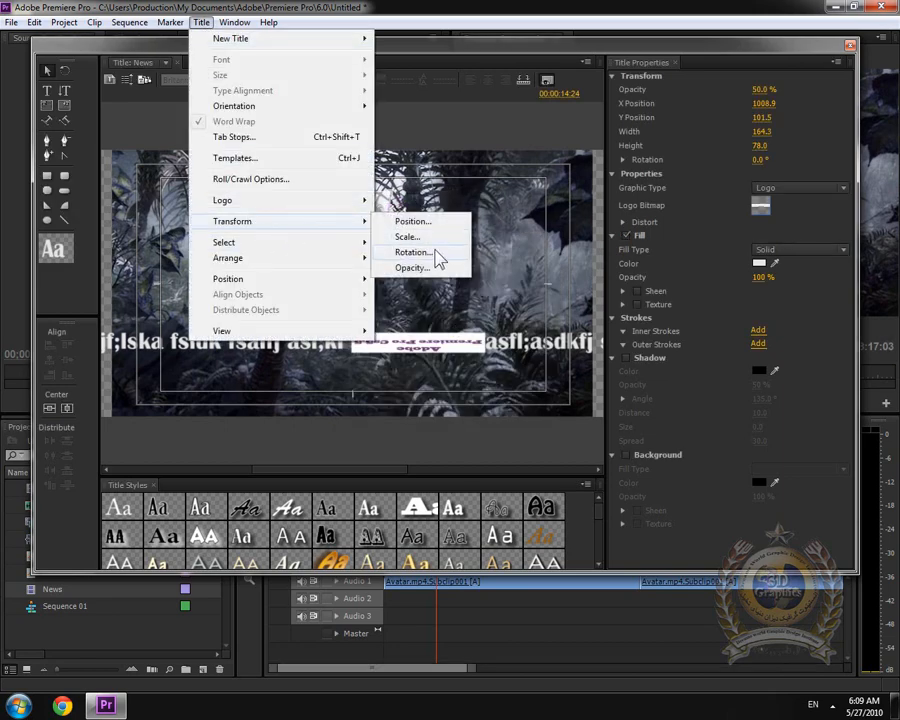
left_click(428, 253)
type("90")
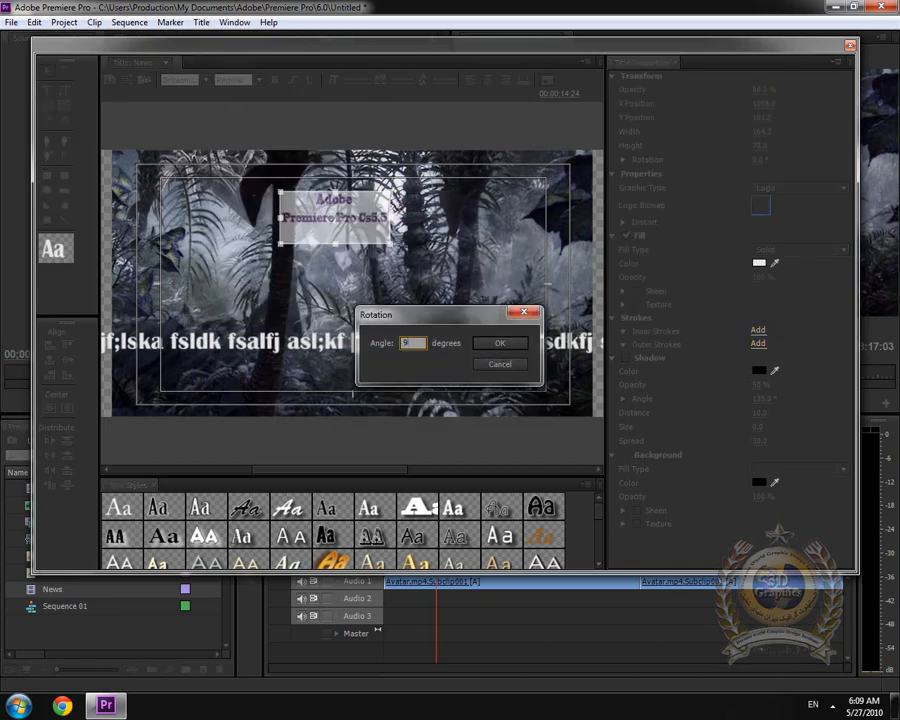
key("Return")
- Switch the selection between the logo and the crawl text using First Object Above, Next Object Above and Last Object Below
left_click(203, 22)
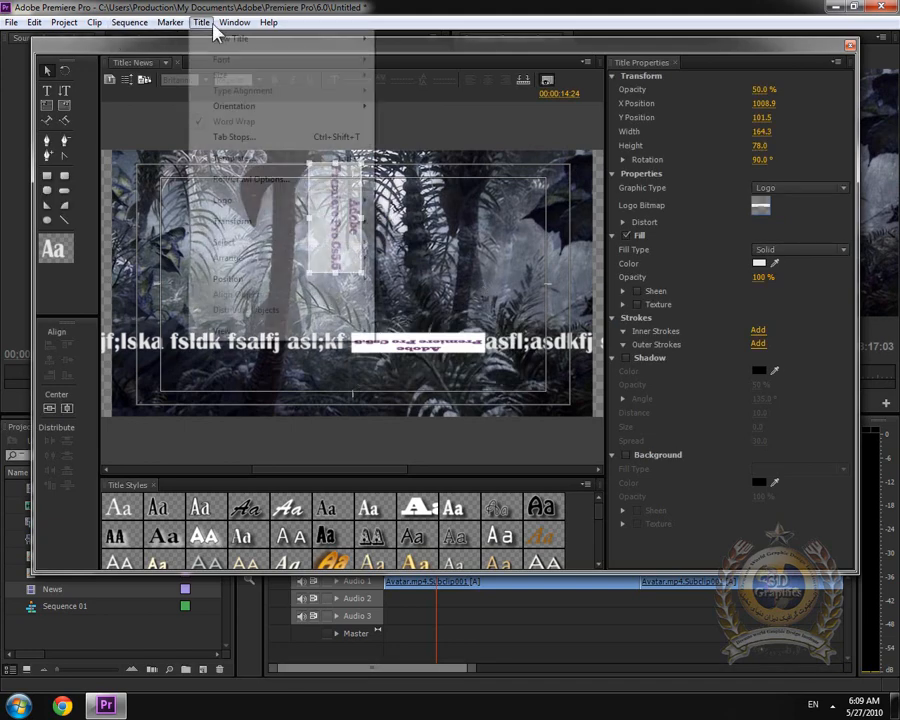
mouse_move(262, 222)
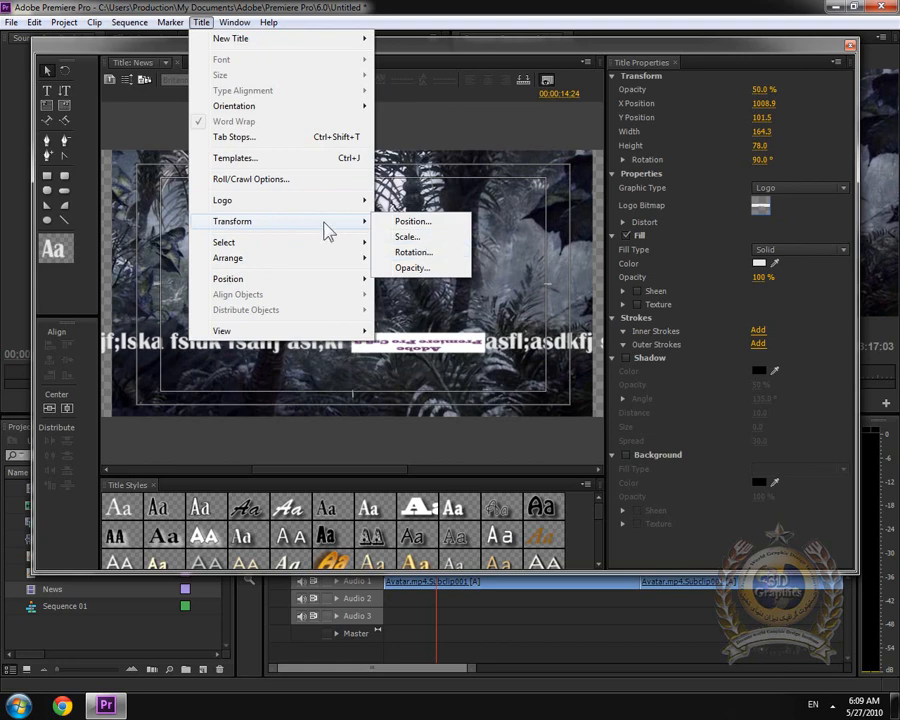
mouse_move(262, 248)
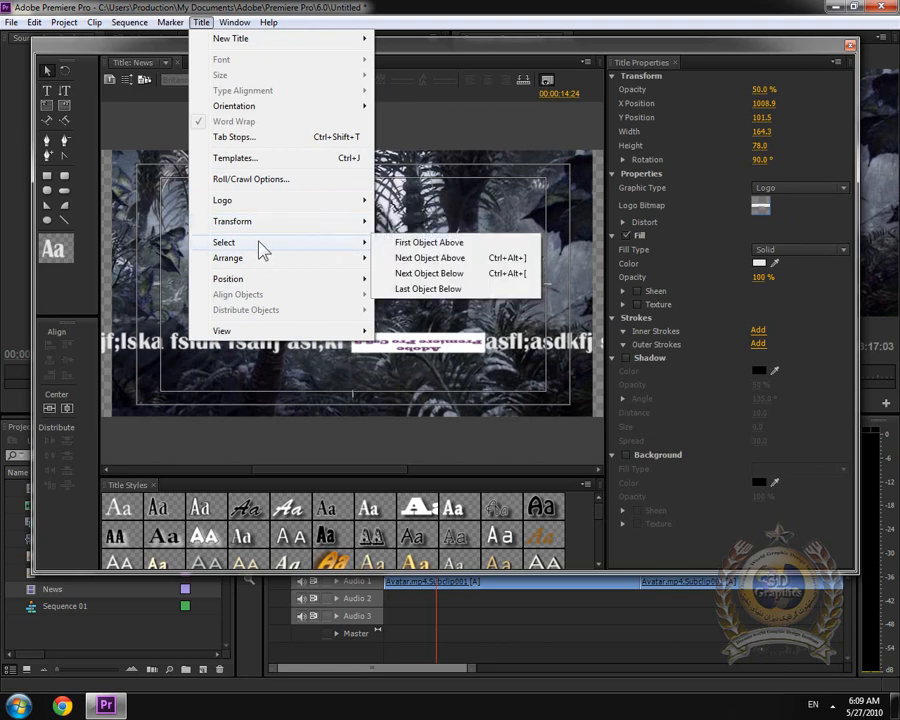
left_click(430, 245)
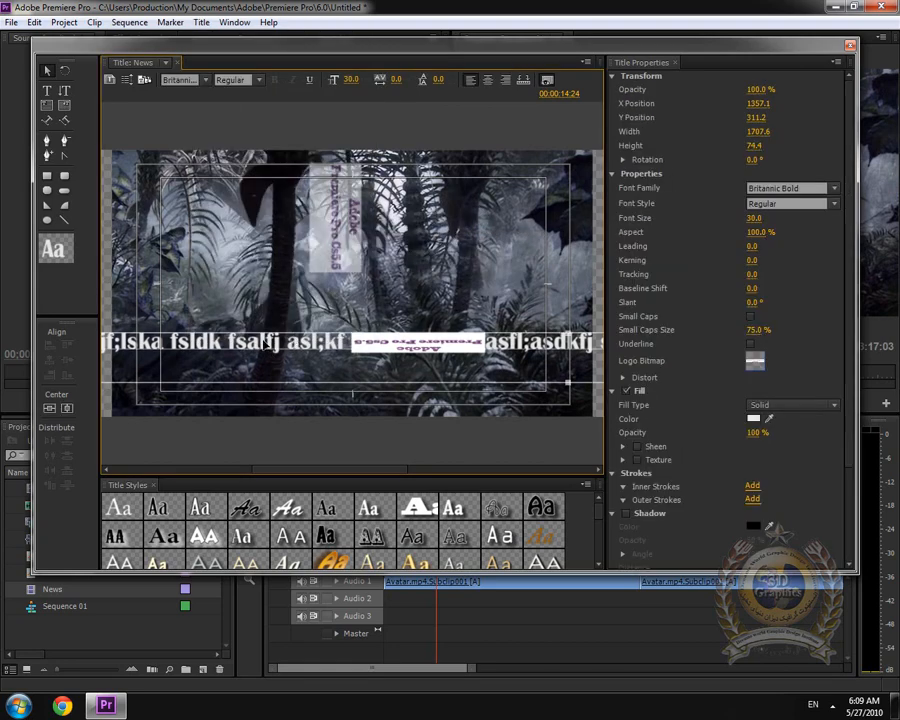
left_click(201, 22)
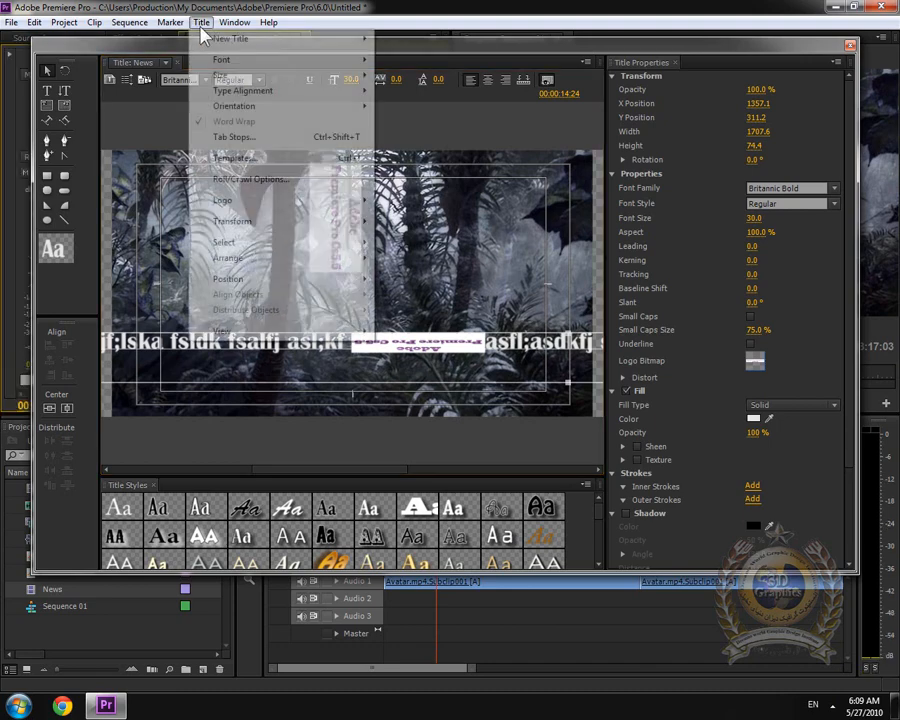
mouse_move(277, 237)
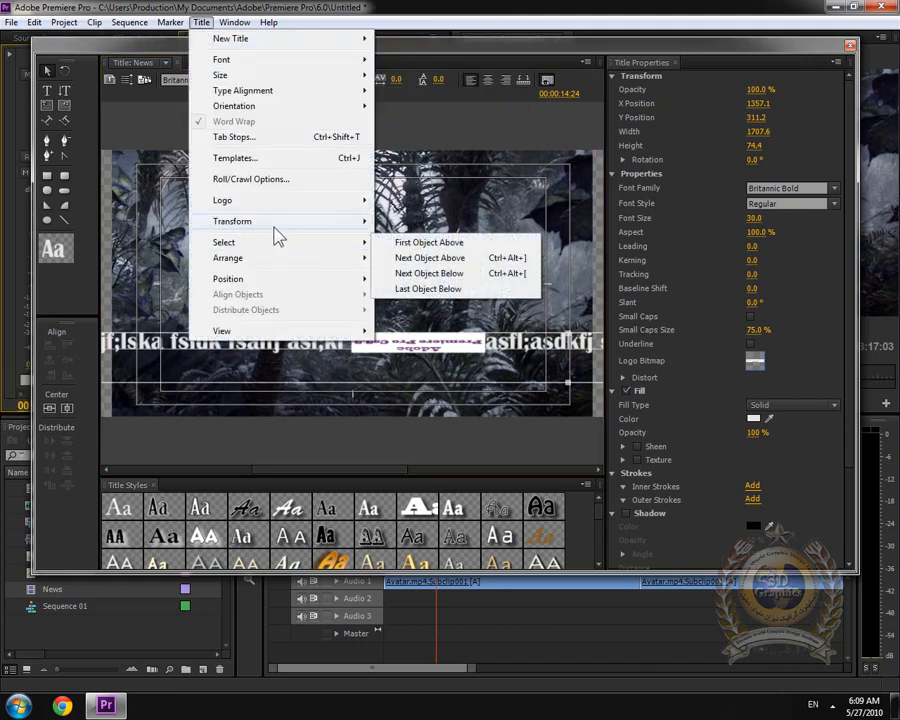
left_click(441, 262)
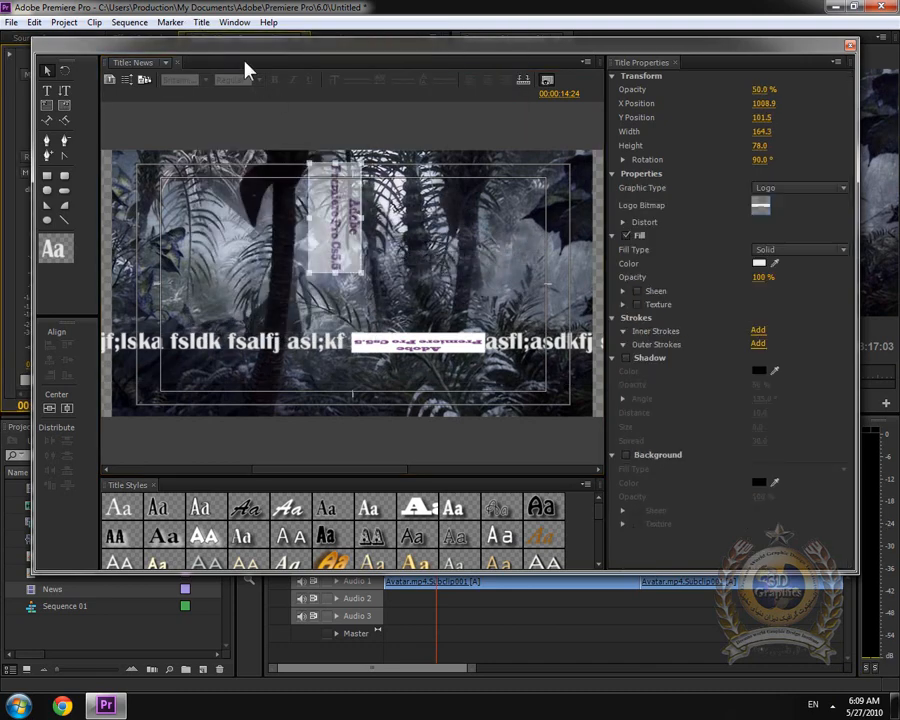
left_click(201, 22)
mouse_move(285, 246)
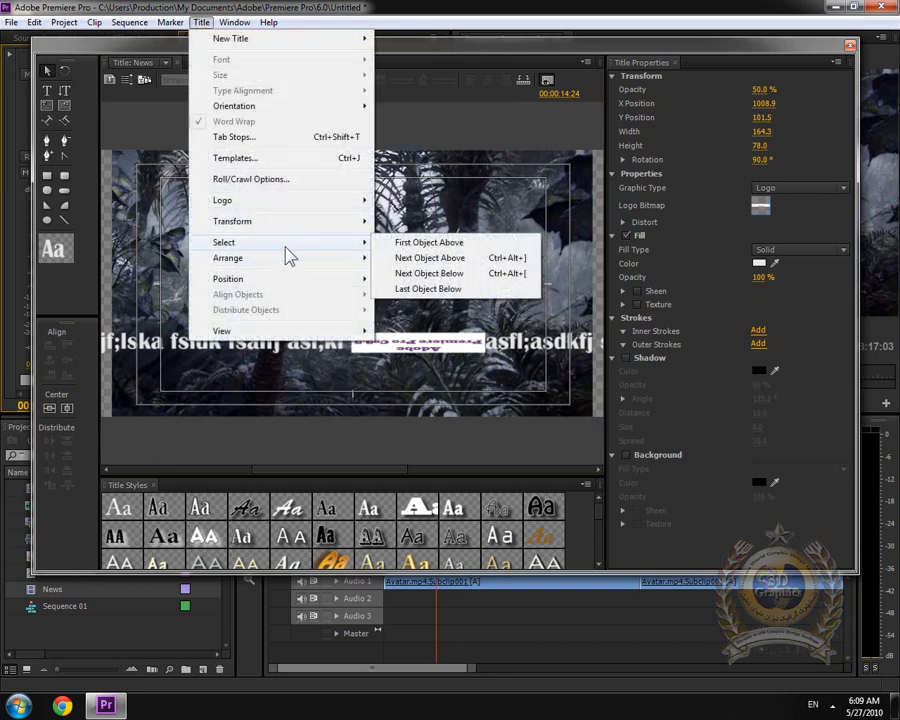
left_click(432, 289)
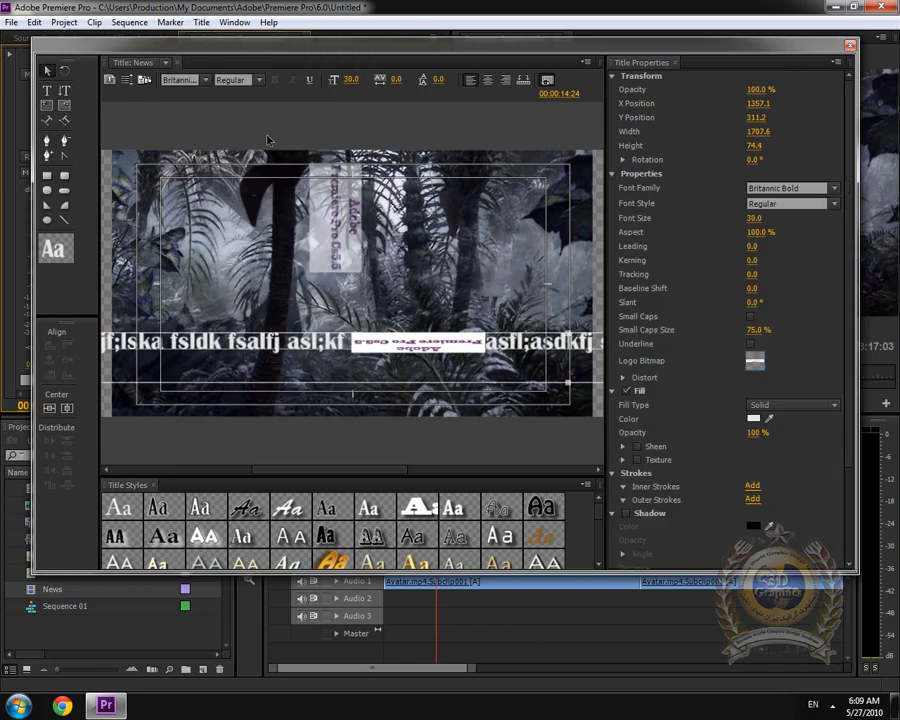
- Bring the selected crawl text forward one level in the stacking order
left_click(199, 22)
mouse_move(272, 263)
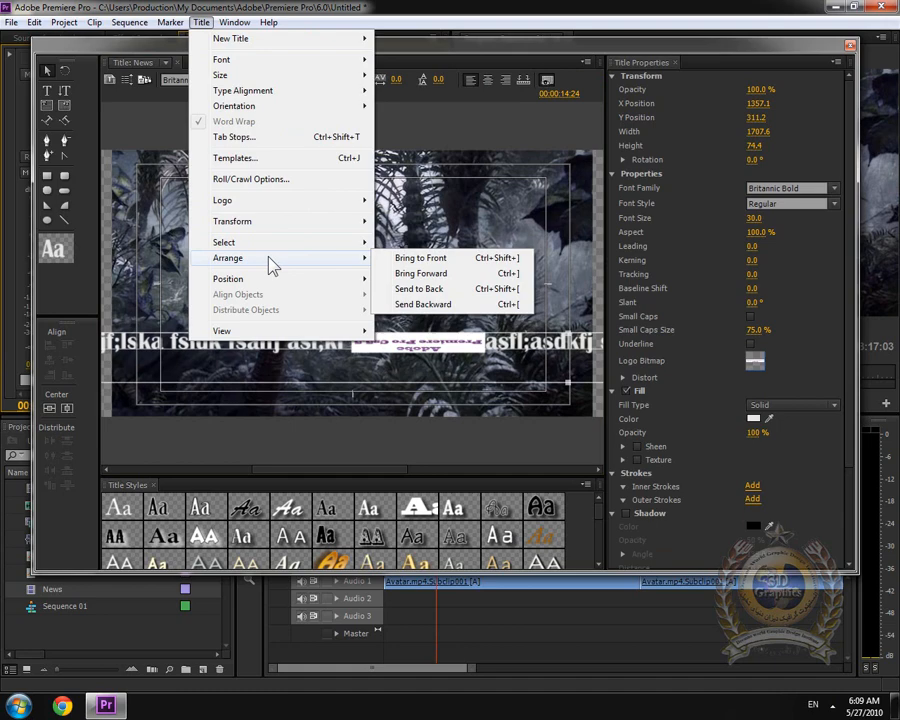
left_click(428, 273)
- Move the rotated logo over the crawl text to about X 1143, Y 261 and send it to the back
left_click_drag(340, 176, 424, 304)
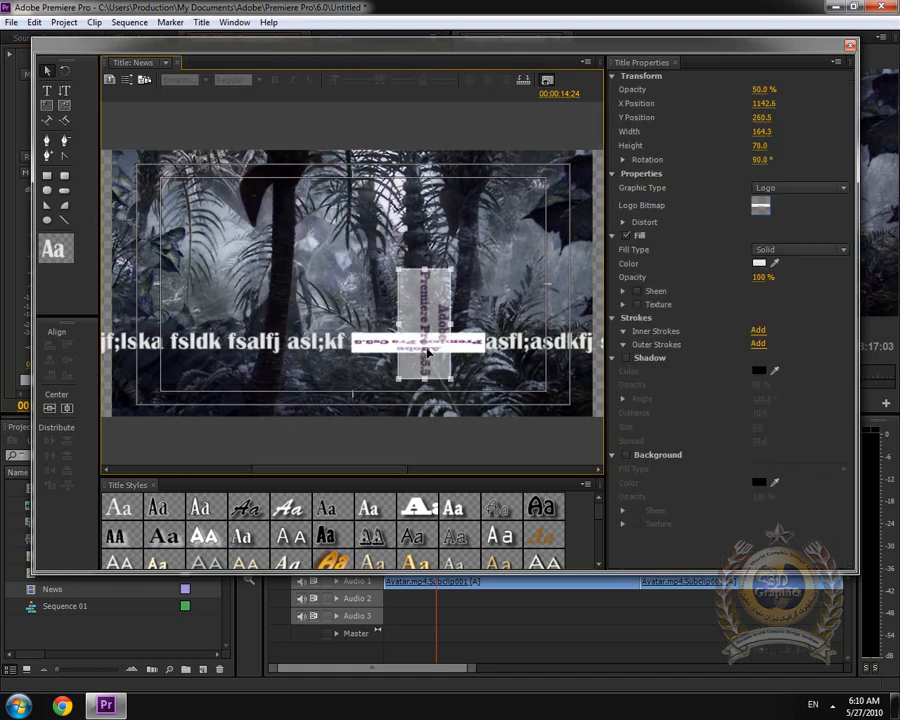
left_click(202, 22)
mouse_move(217, 260)
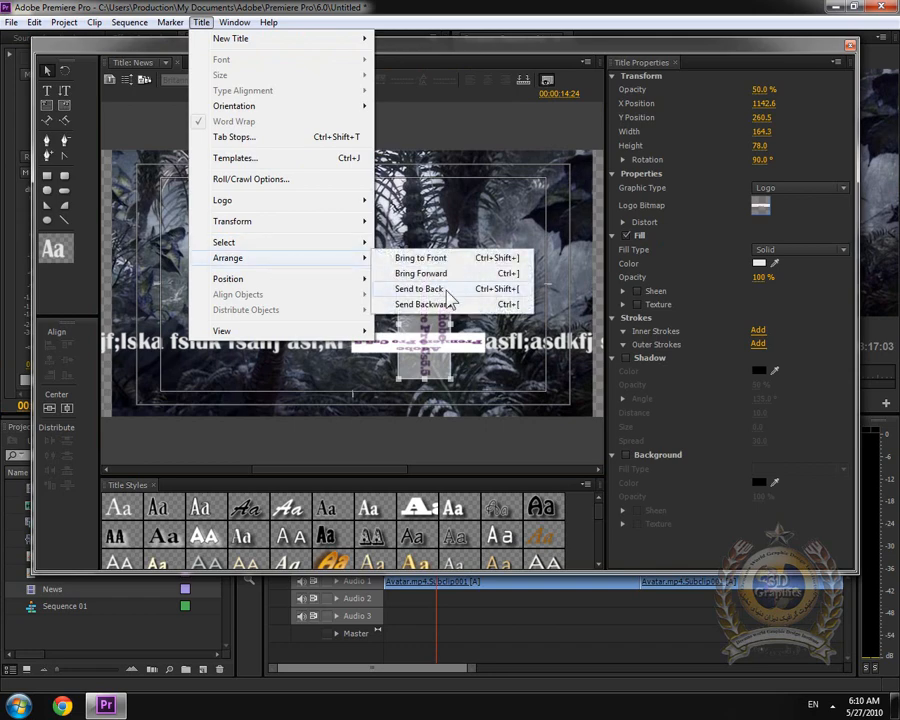
left_click(446, 290)
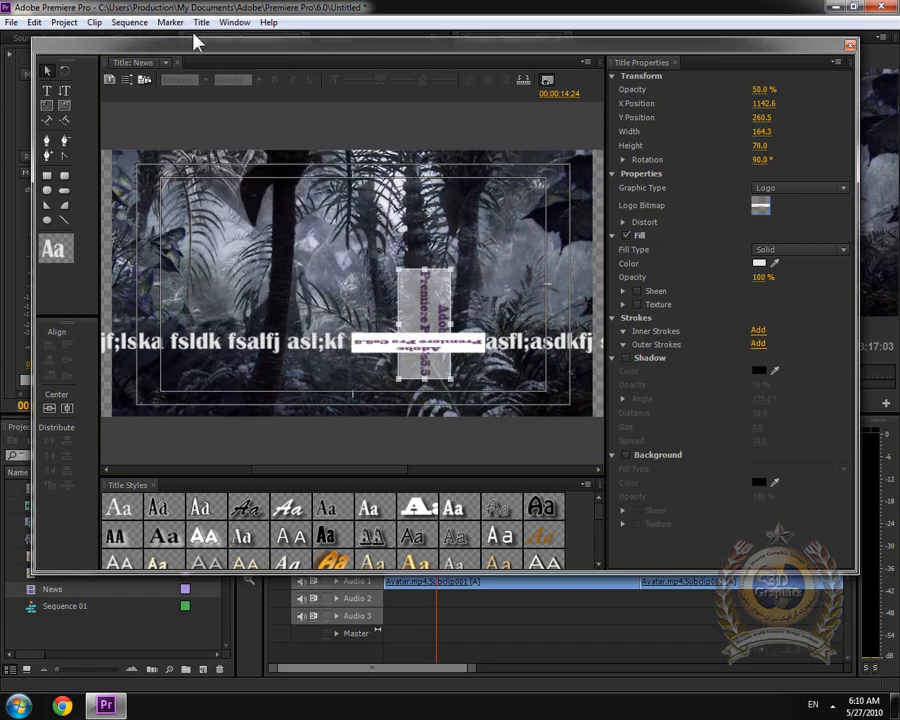
- Center the rotated logo vertically and horizontally in the title, and deselect it
left_click(201, 22)
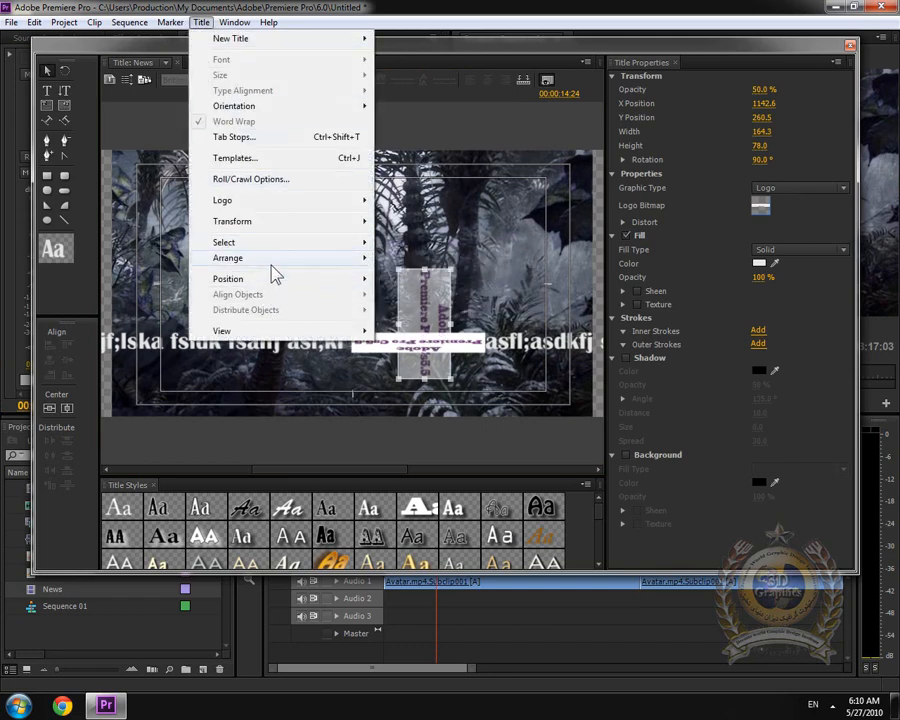
mouse_move(271, 282)
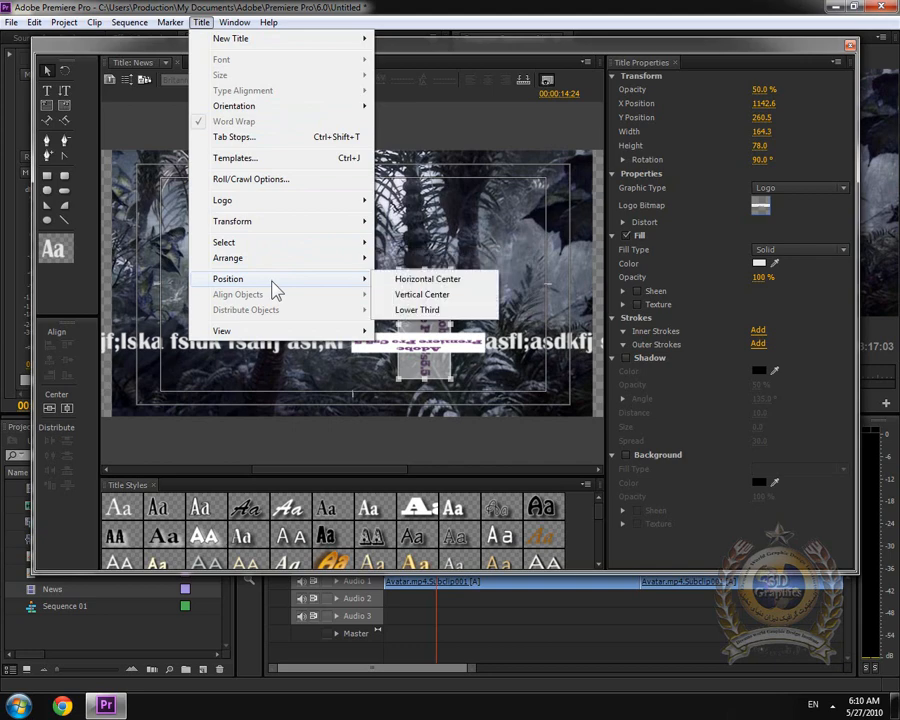
left_click(431, 297)
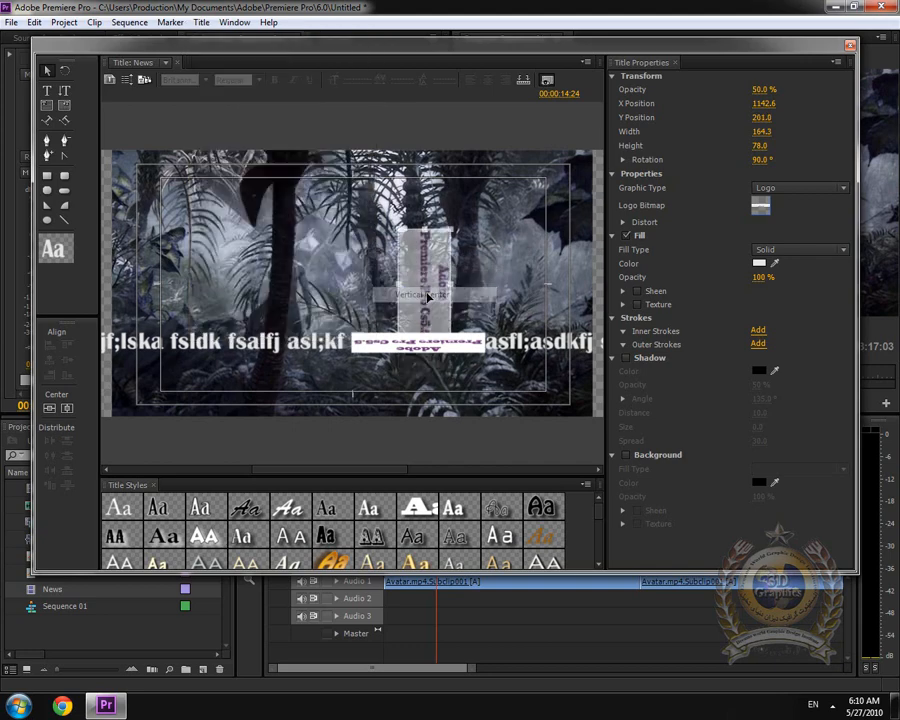
left_click(199, 22)
mouse_move(290, 290)
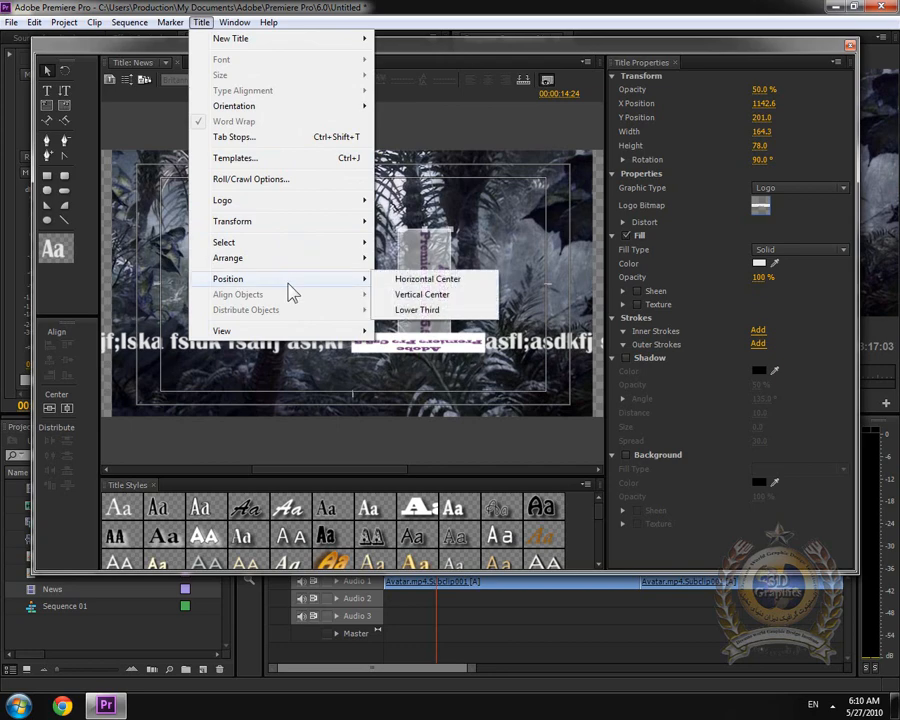
left_click(430, 280)
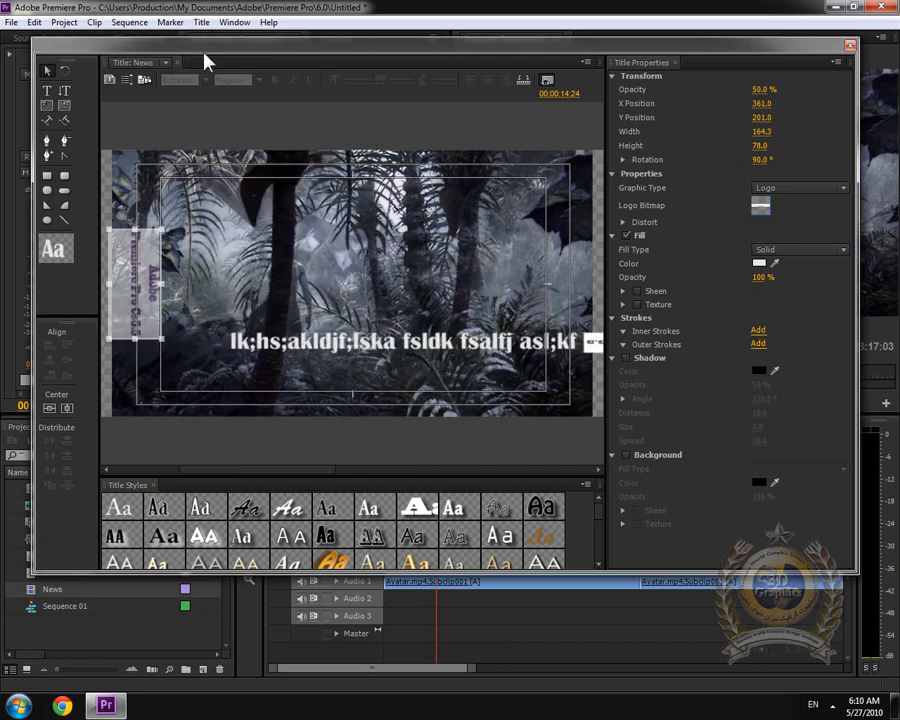
left_click(201, 22)
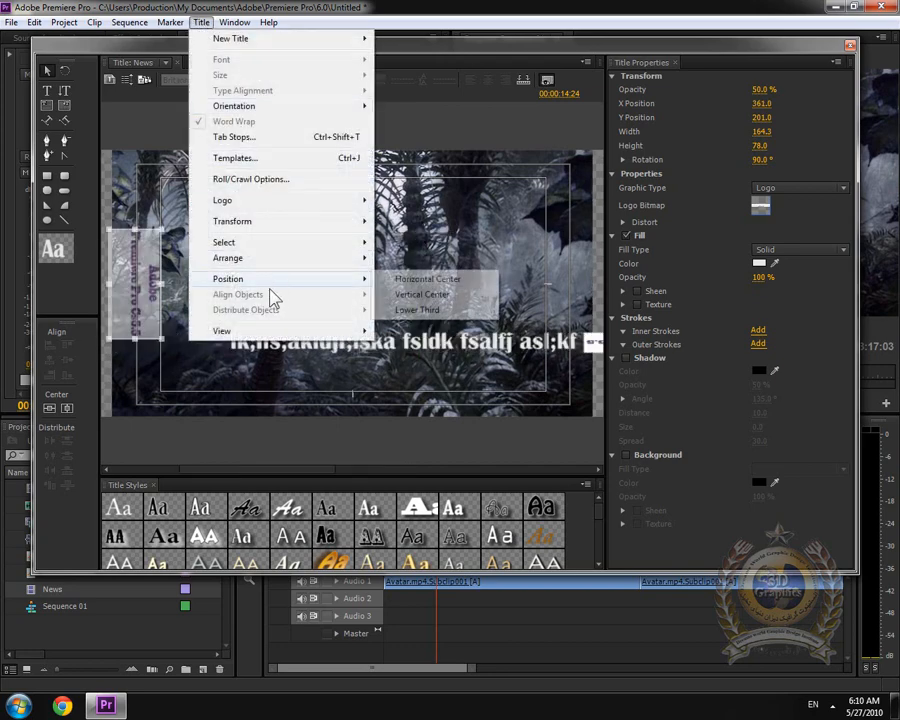
left_click(175, 255)
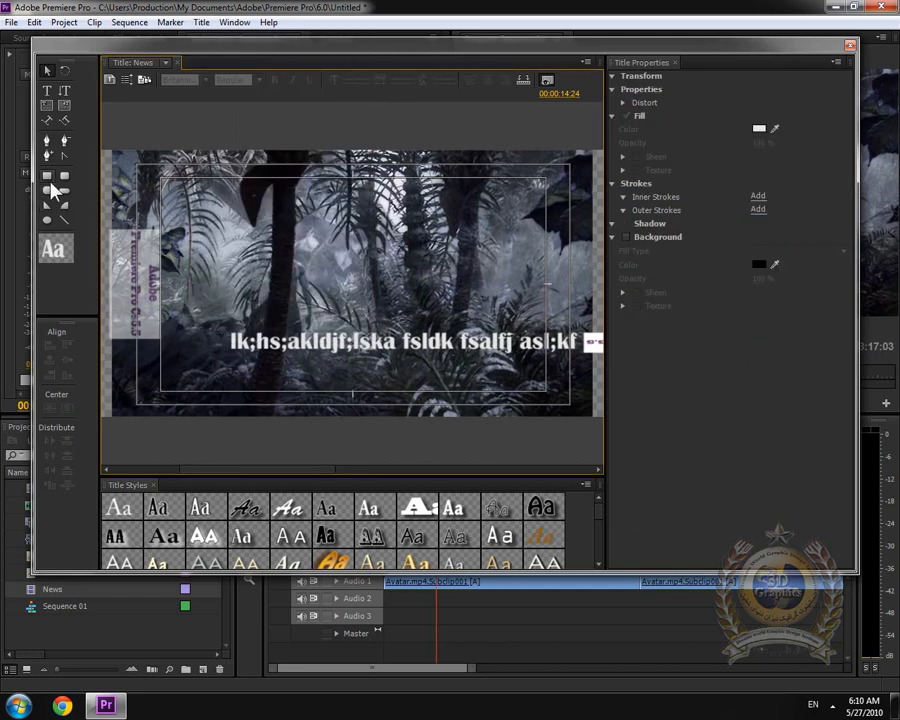
- Draw a rectangle about 2405 x 44 along the crawl text and fill it with solid dark blue
left_click(48, 179)
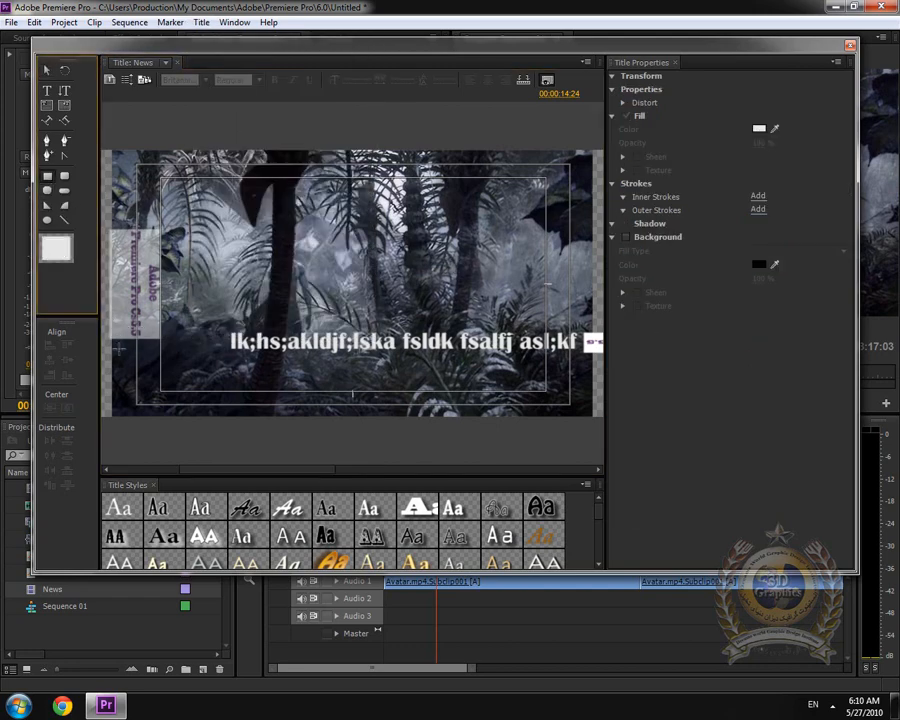
mouse_move(118, 348)
left_mouse_down()
mouse_move(596, 380)
mouse_move(596, 372)
left_mouse_up()
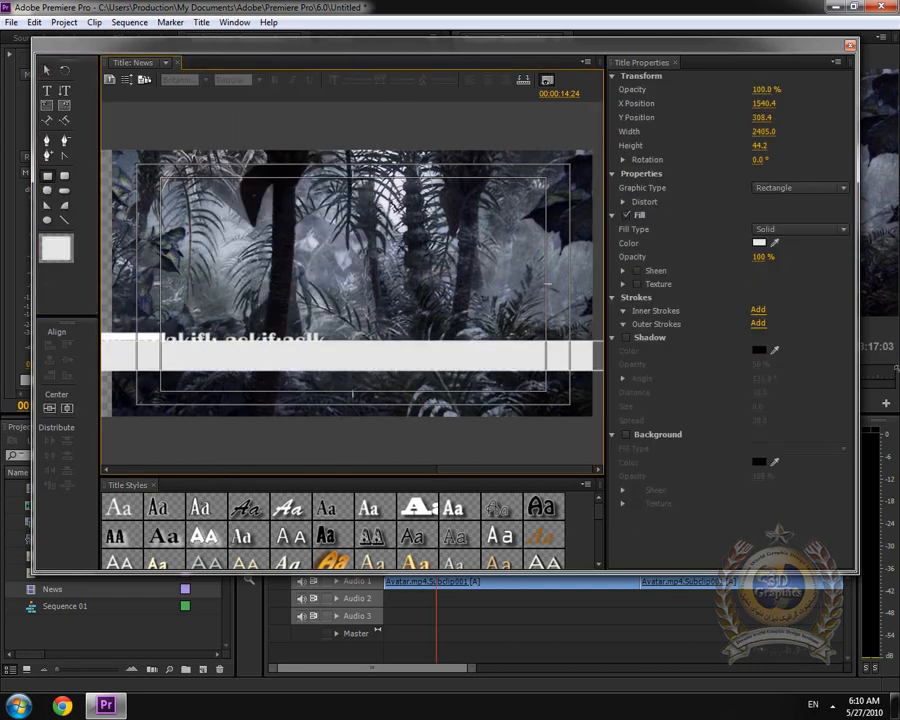
left_click(758, 244)
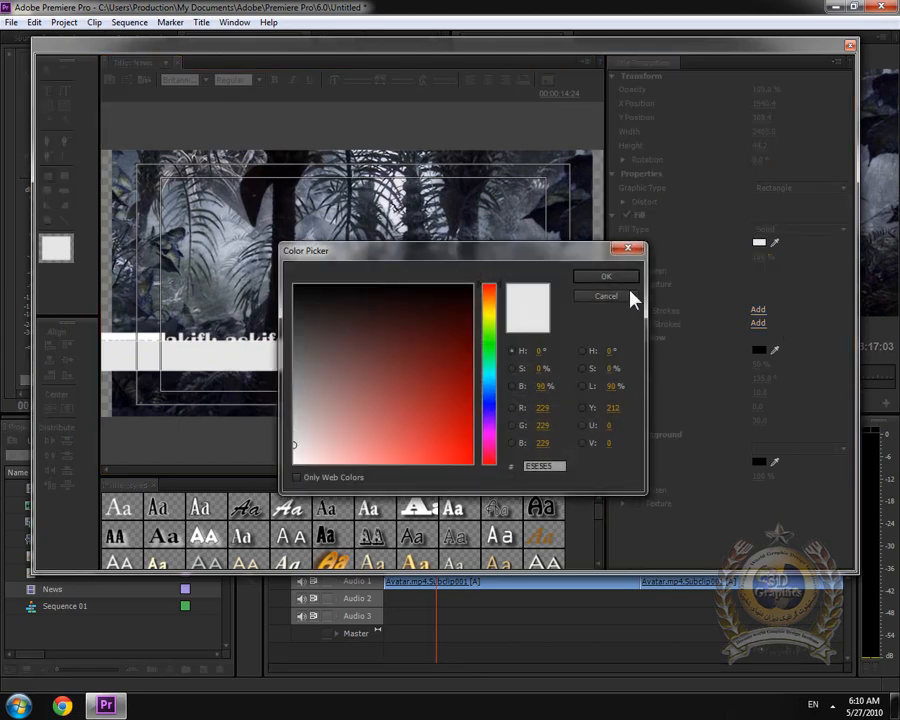
left_click(470, 377)
left_click(606, 276)
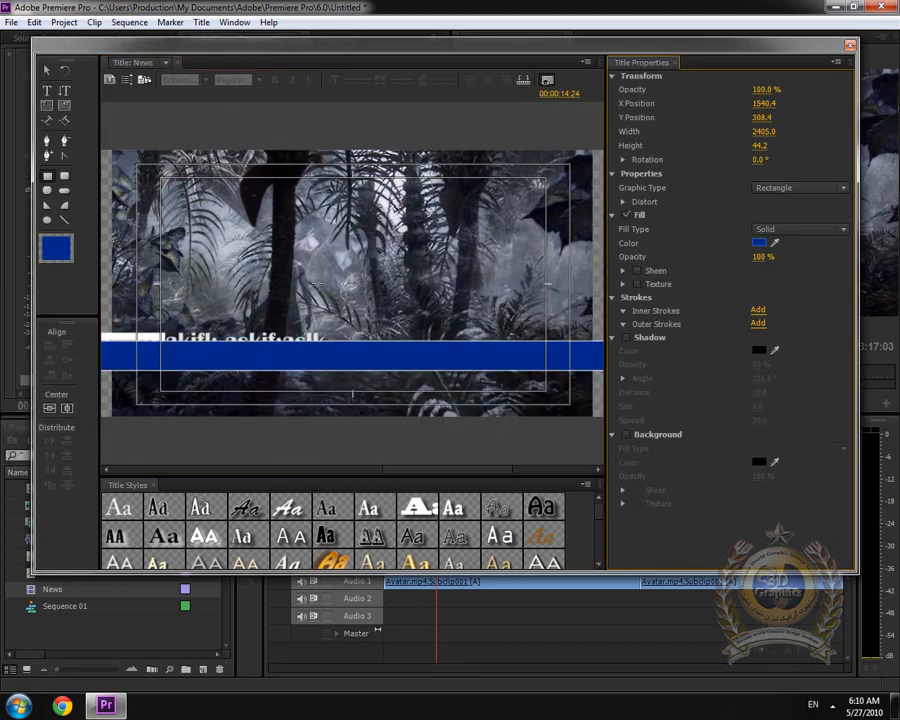
- Send the blue rectangle to the back, behind the crawl text
left_click(41, 79)
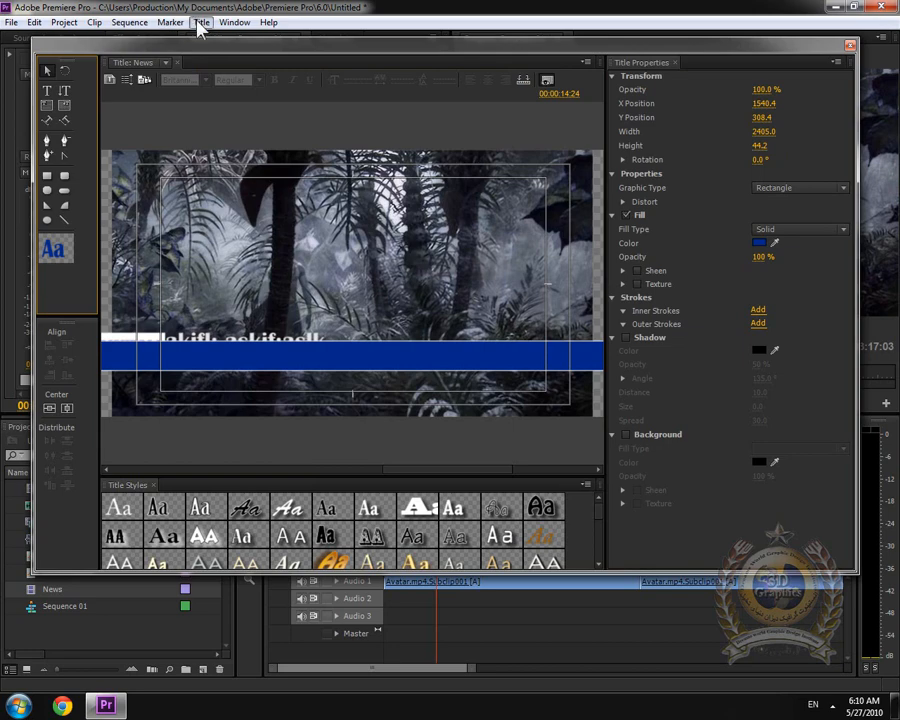
left_click(199, 24)
mouse_move(265, 258)
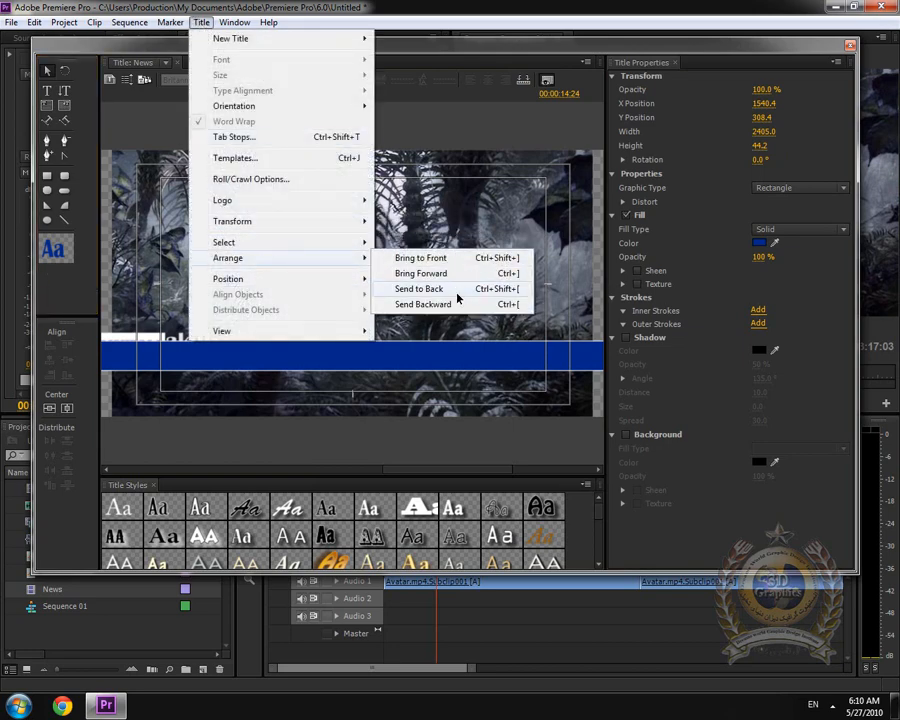
left_click(457, 297)
- Move the crawl text onto the blue bar at about X 1741, Y 333, and deselect it
left_click_drag(245, 348, 643, 358)
left_click_drag(527, 362, 340, 358)
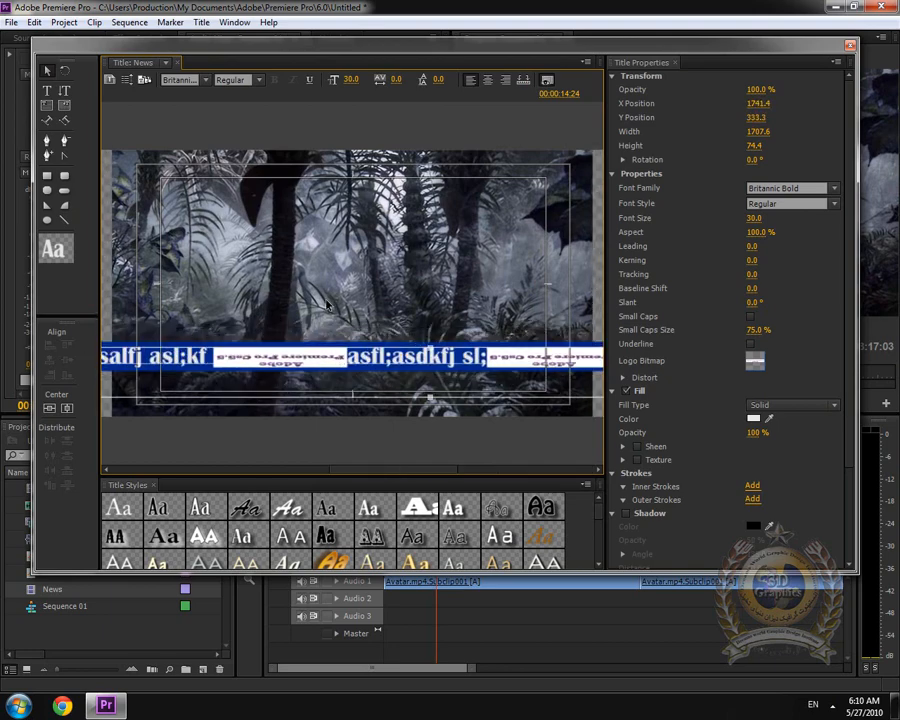
left_click(157, 192)
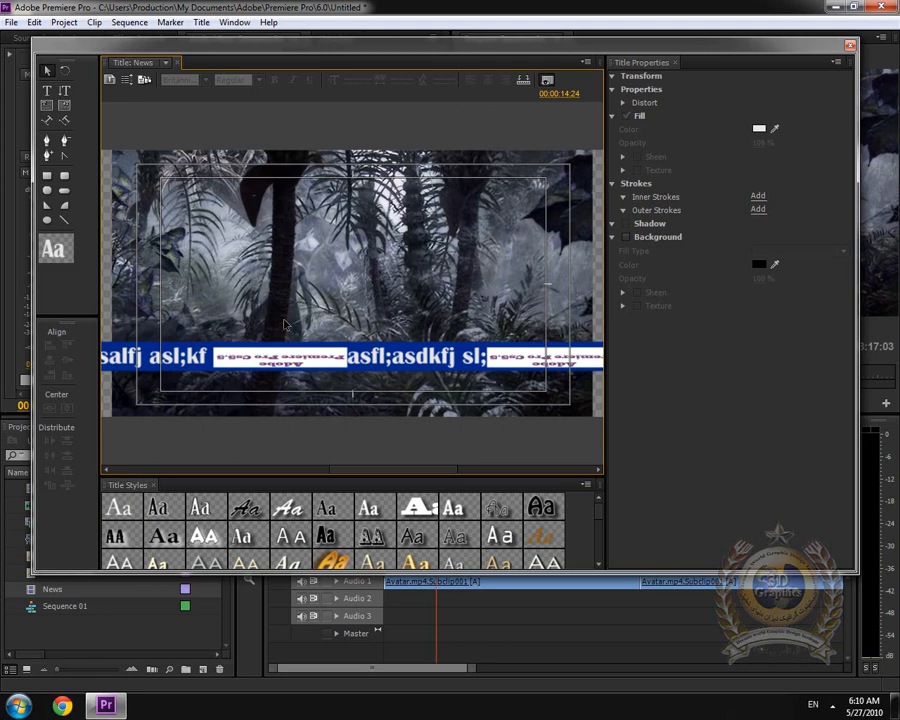
- Reposition the logo and crawl text, and move the blue bar behind the text at about X 1072, Y 329
left_click_drag(250, 360, 277, 357)
left_click(415, 285)
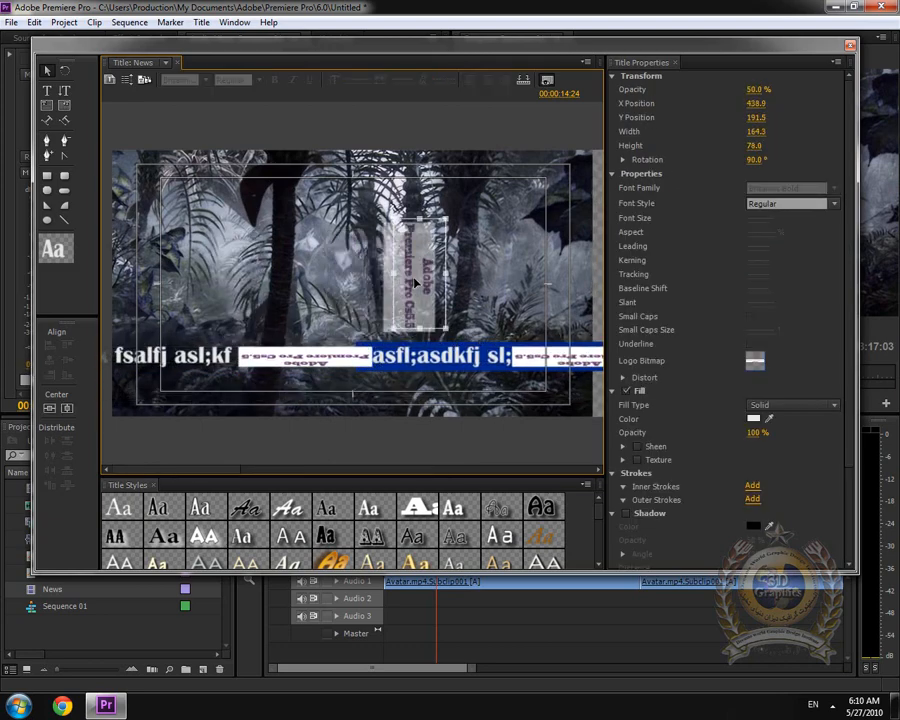
left_click(420, 356)
left_click_drag(420, 356, 508, 355)
left_click(255, 353)
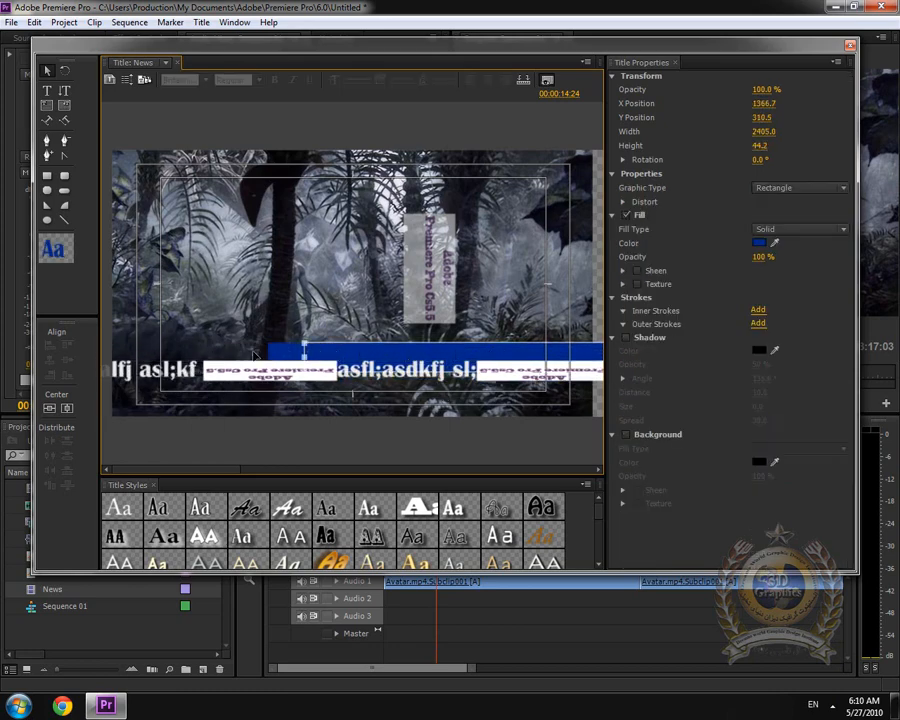
left_click_drag(252, 355, 177, 368)
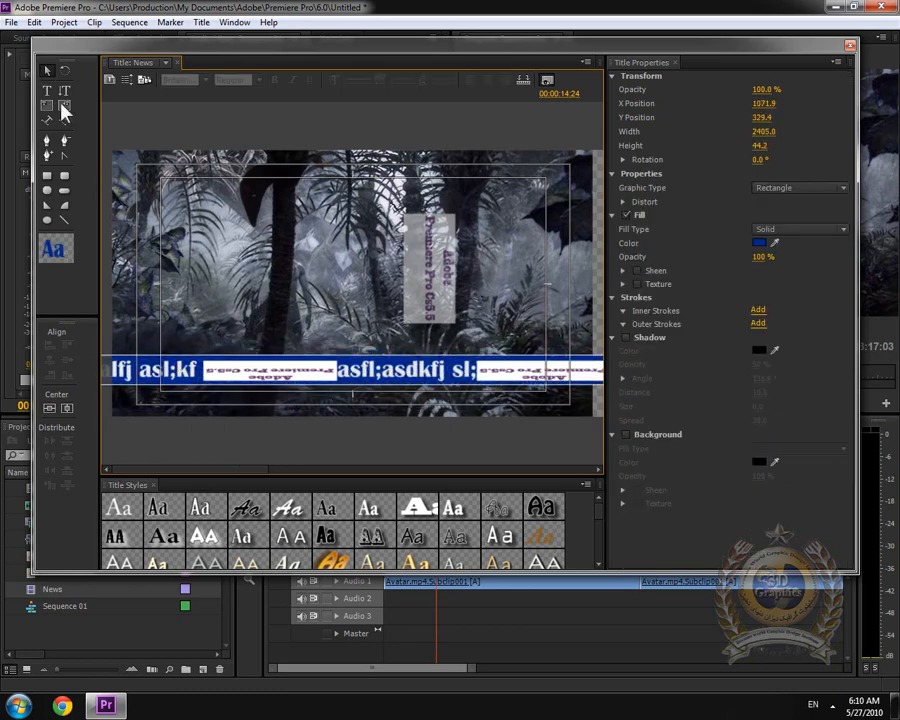
- Select all objects in the News title and align them by horizontal center and vertical center
left_click(117, 175)
left_click(170, 22)
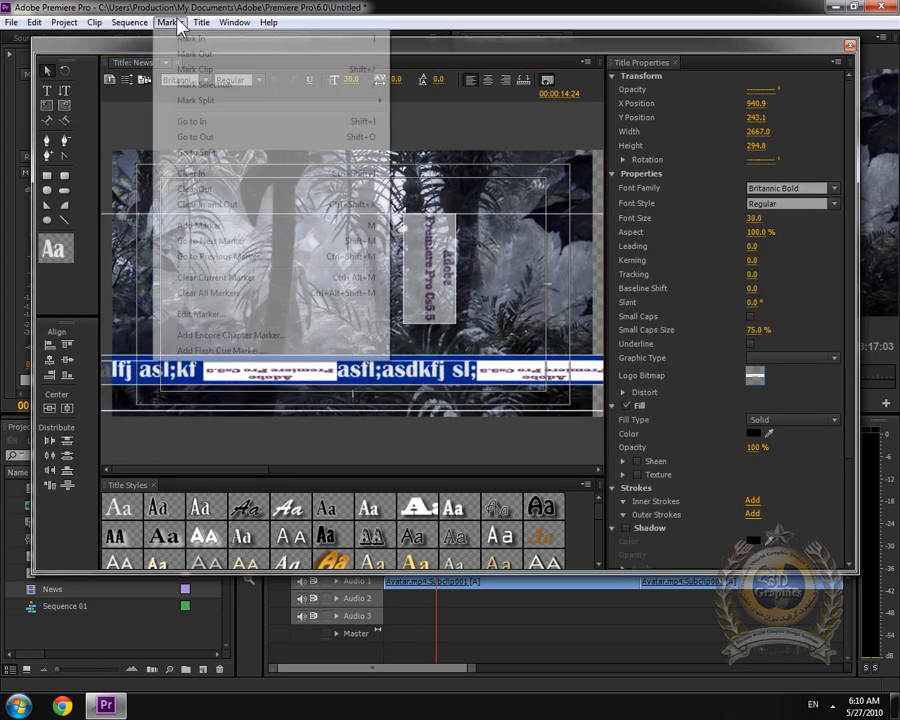
mouse_move(201, 22)
mouse_move(271, 297)
mouse_move(318, 298)
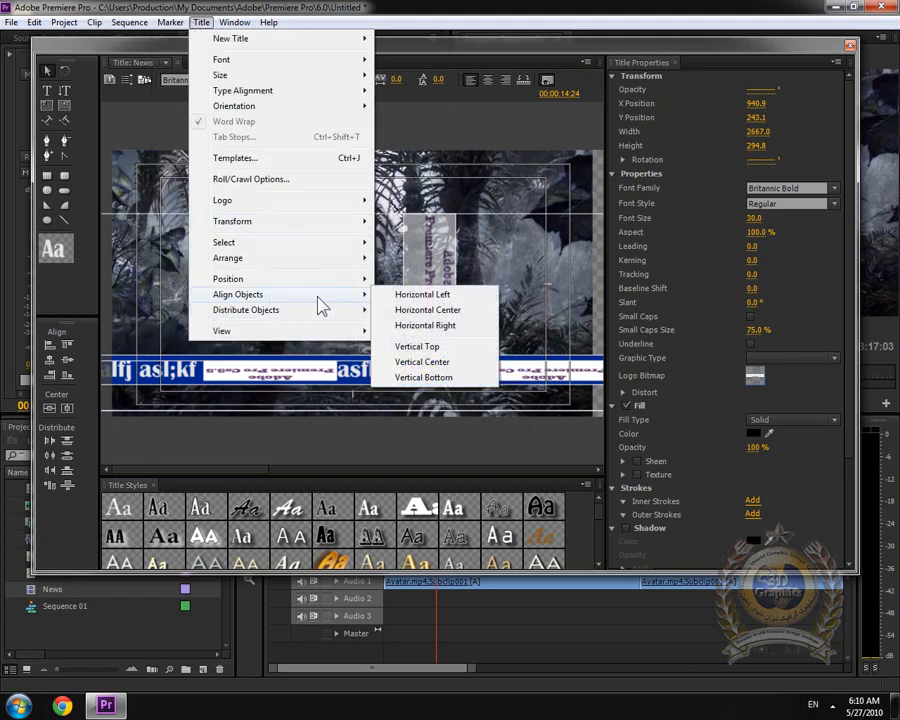
left_click(447, 311)
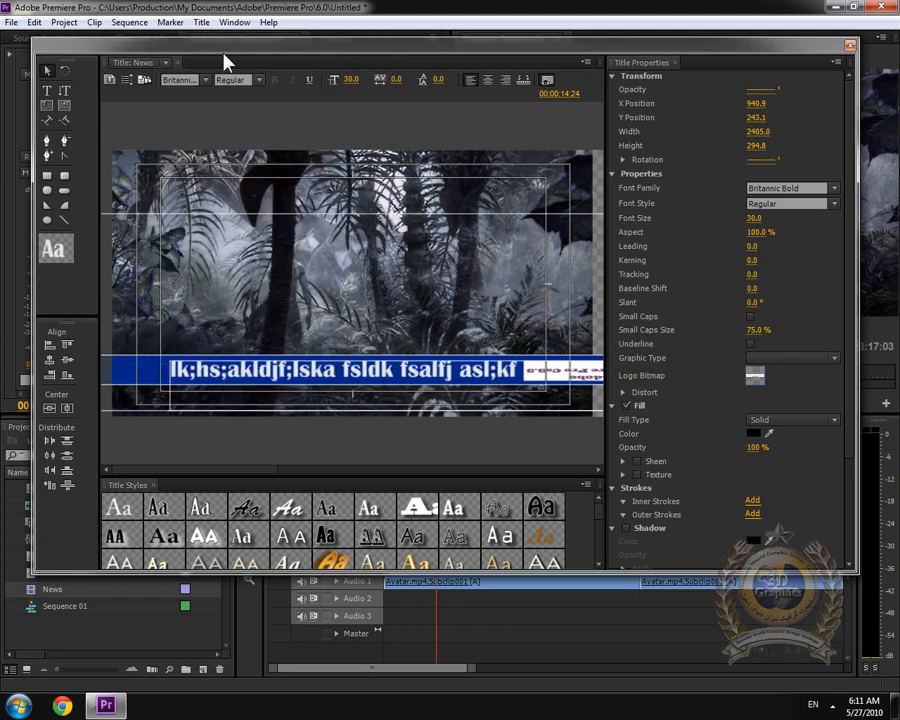
left_click(203, 23)
mouse_move(290, 297)
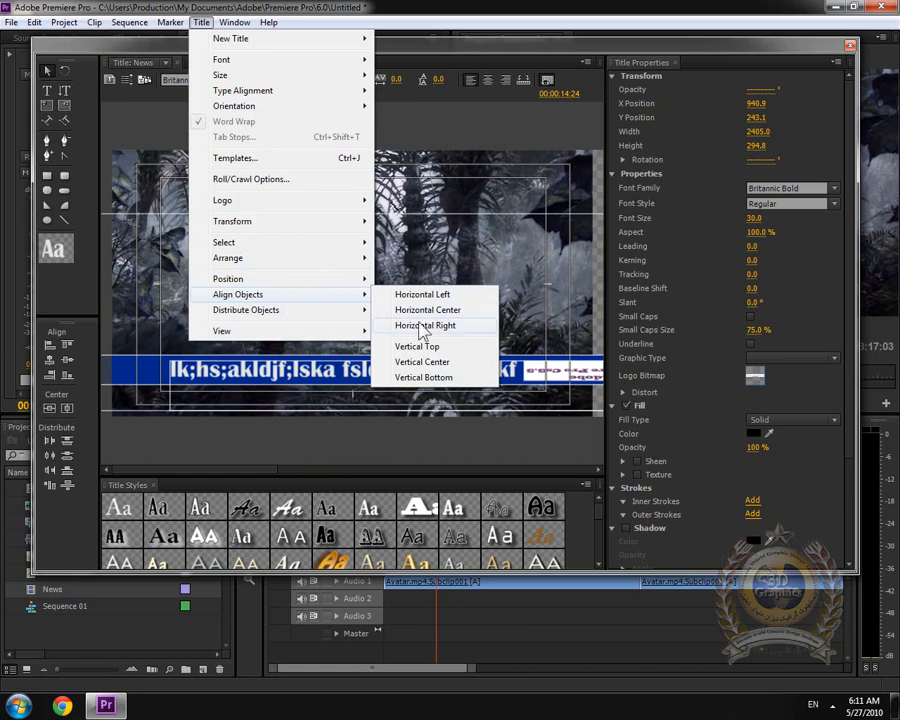
left_click(436, 364)
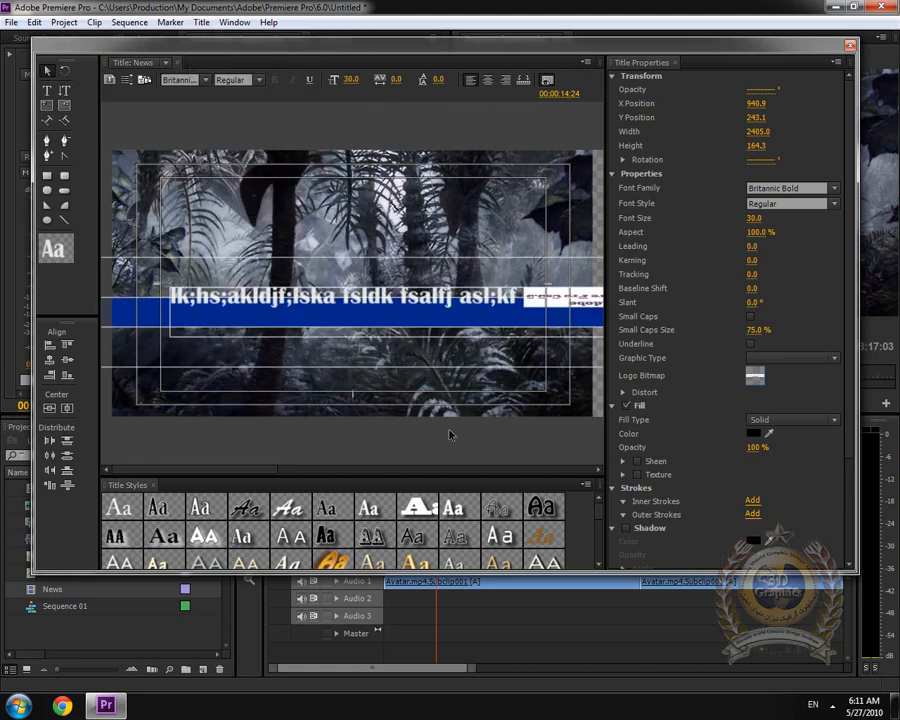
- Distribute the selected title objects by horizontal center, followed by horizontal left
left_click(201, 22)
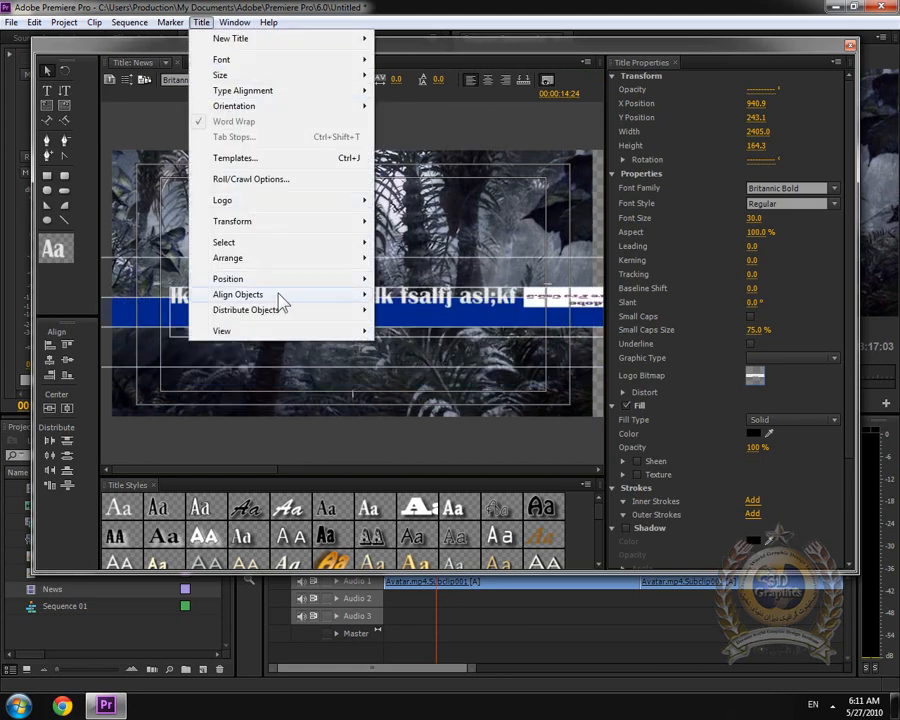
mouse_move(300, 310)
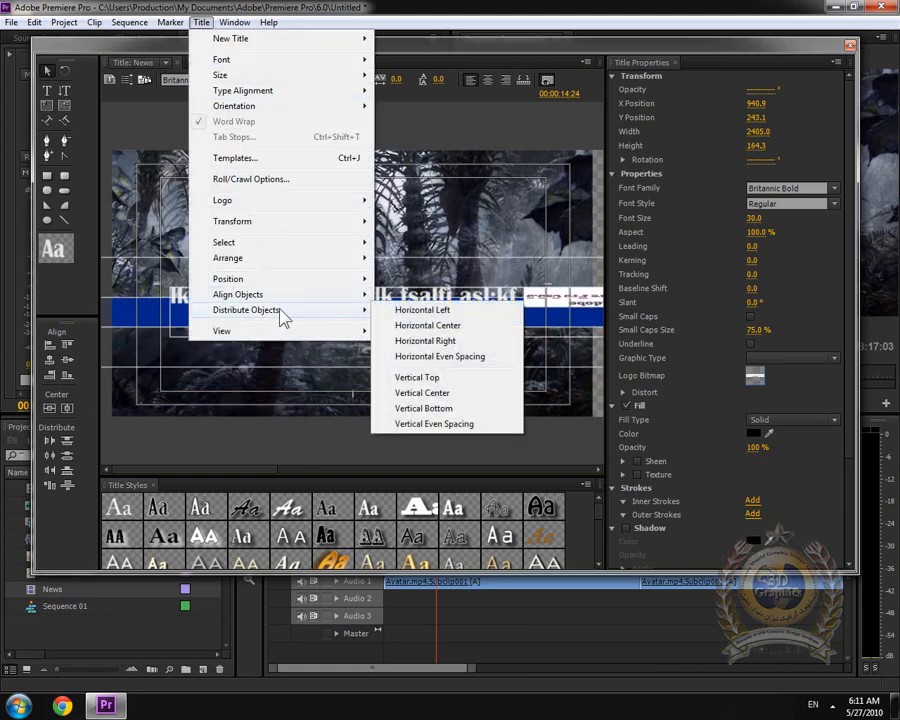
left_click(449, 328)
left_click(201, 22)
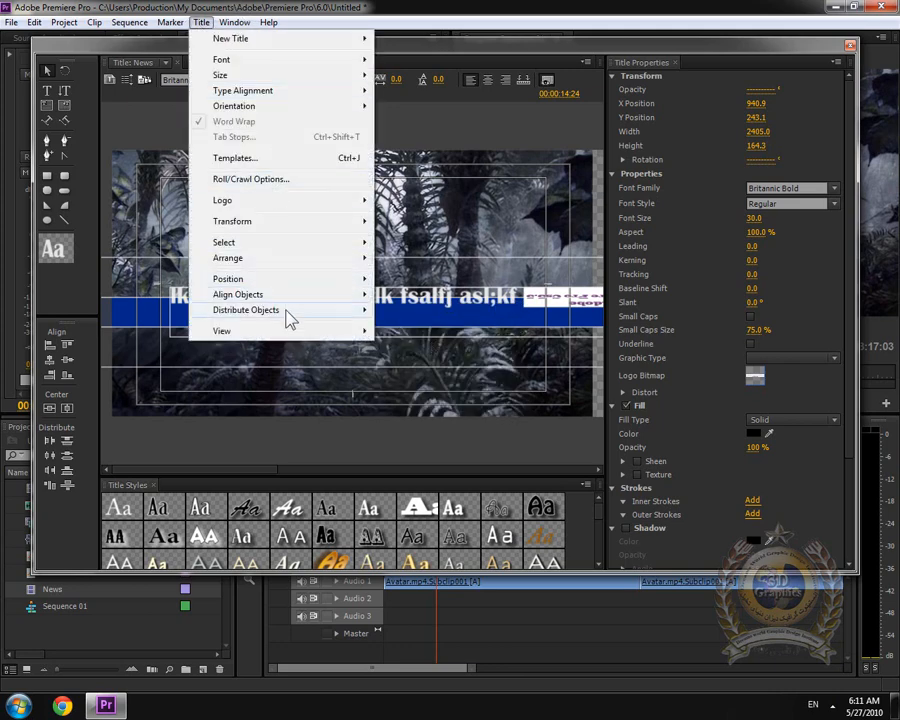
mouse_move(291, 315)
left_click(446, 310)
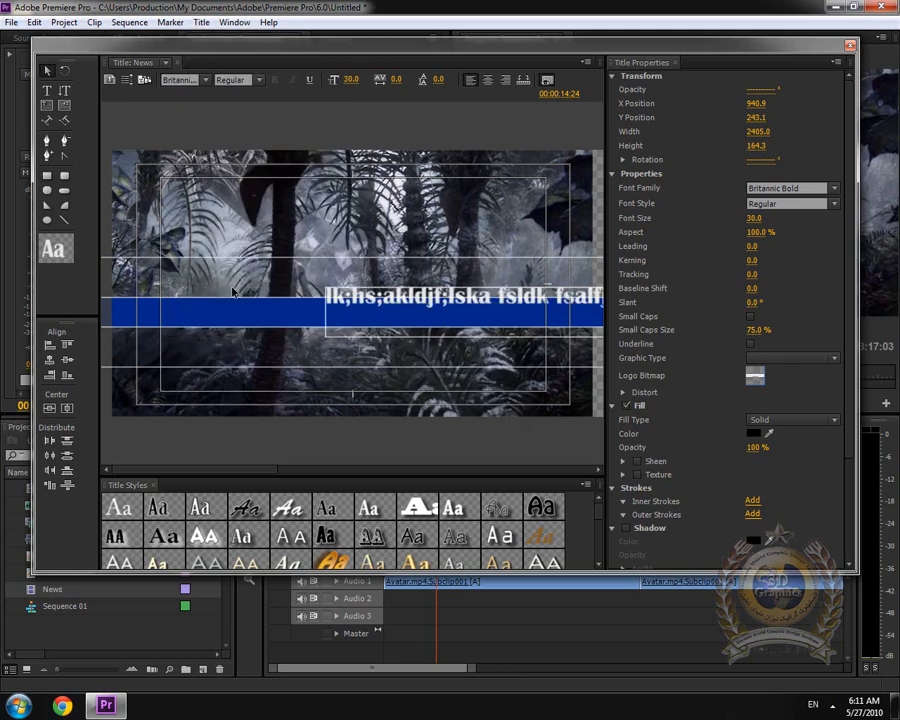
- Move the selected objects to about X 812, Y 218, and distribute them by vertical bottom
left_click_drag(450, 292, 308, 287)
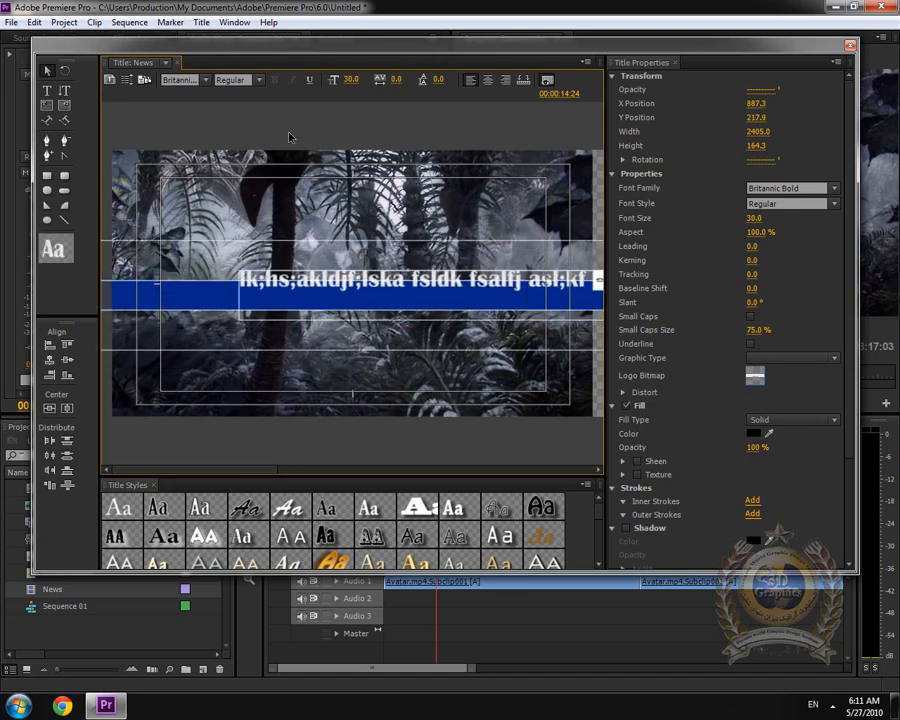
left_click(205, 25)
mouse_move(283, 311)
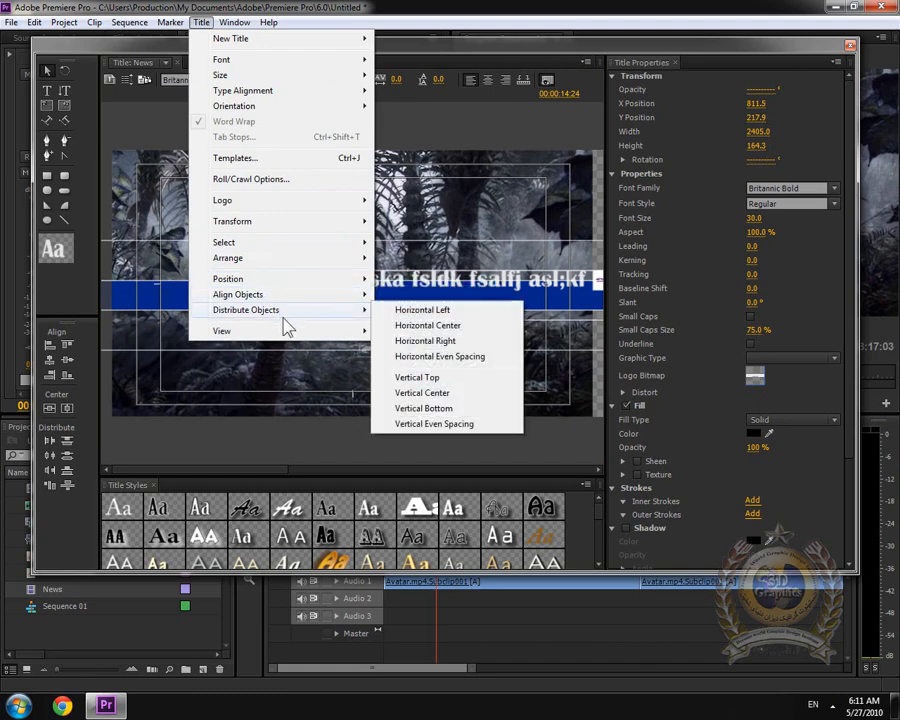
left_click(450, 412)
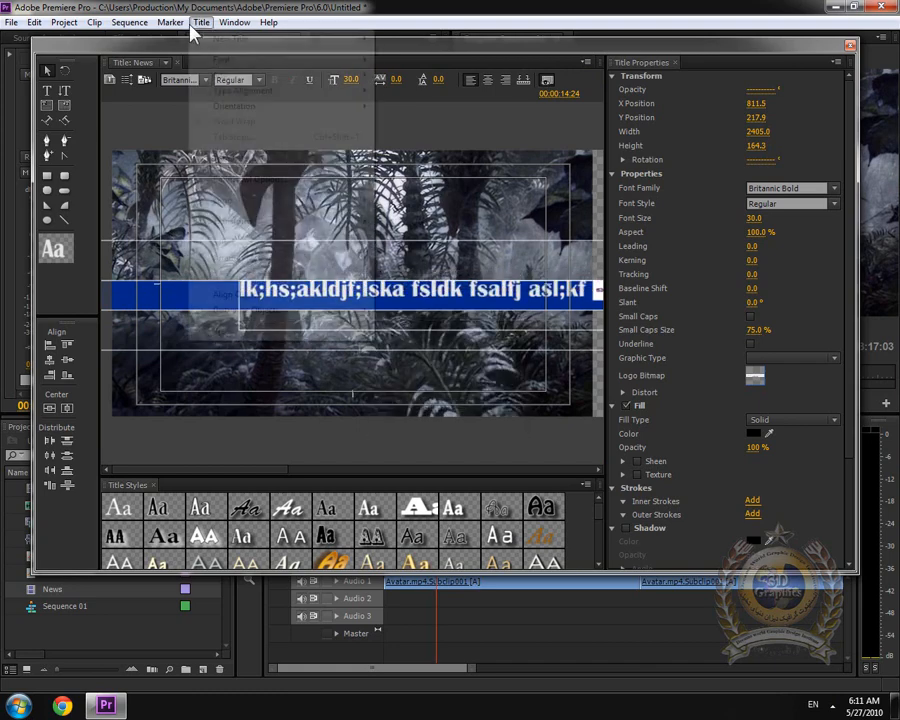
- Deselect the title objects and hide both the safe title margin and the safe action margin
left_click(201, 22)
mouse_move(264, 330)
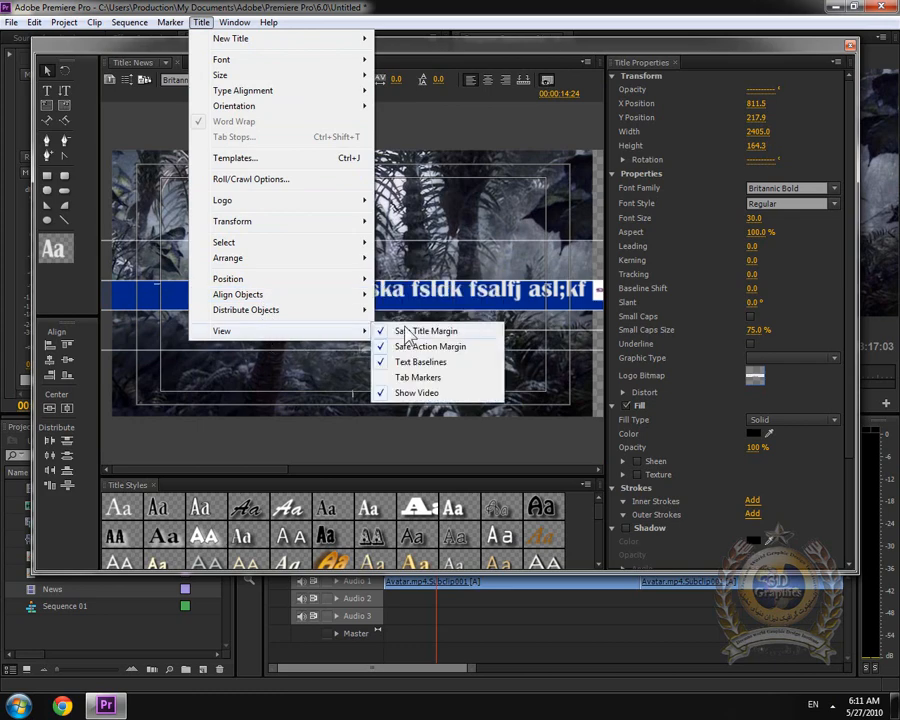
left_click(447, 222)
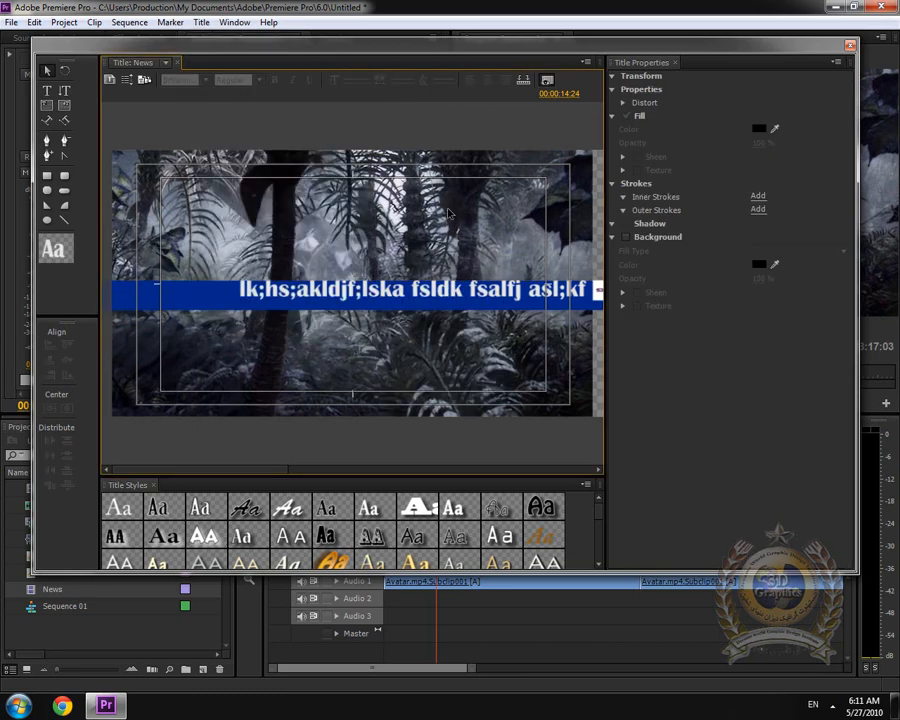
left_click(203, 26)
mouse_move(287, 334)
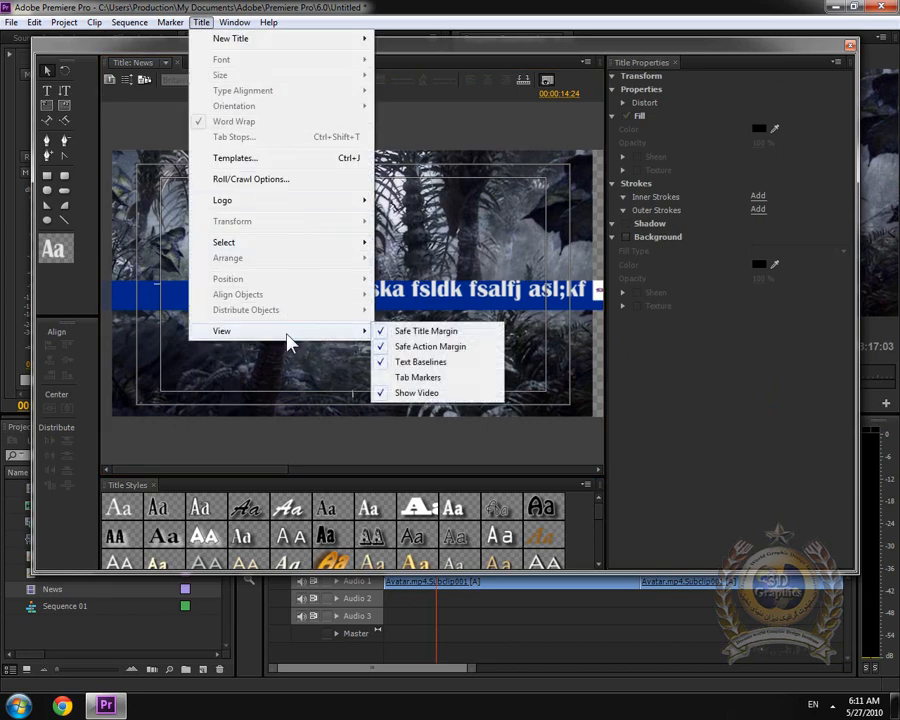
left_click(418, 336)
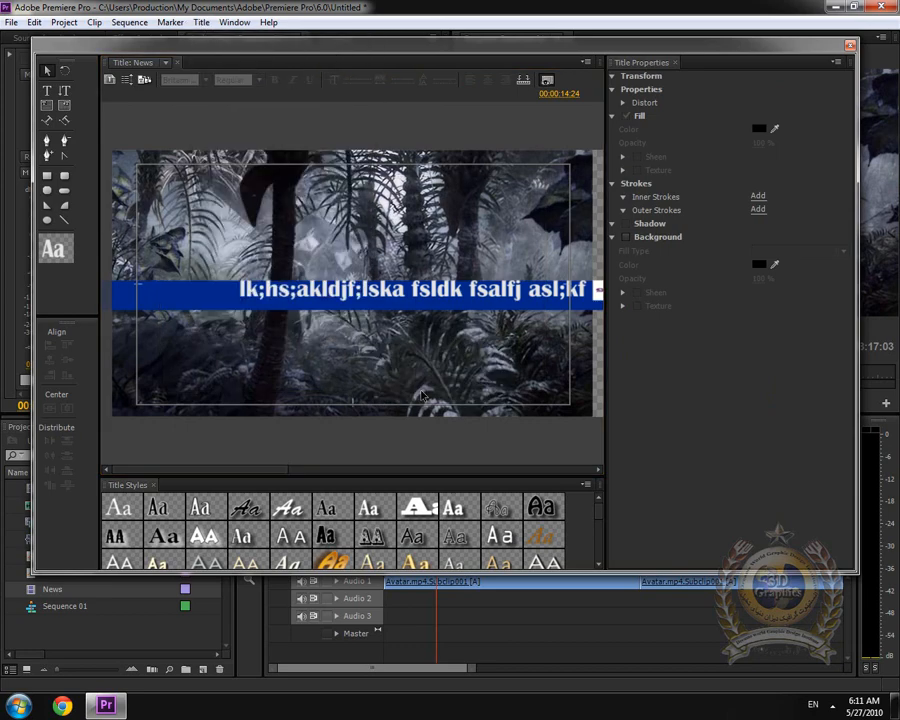
left_click(201, 22)
mouse_move(277, 331)
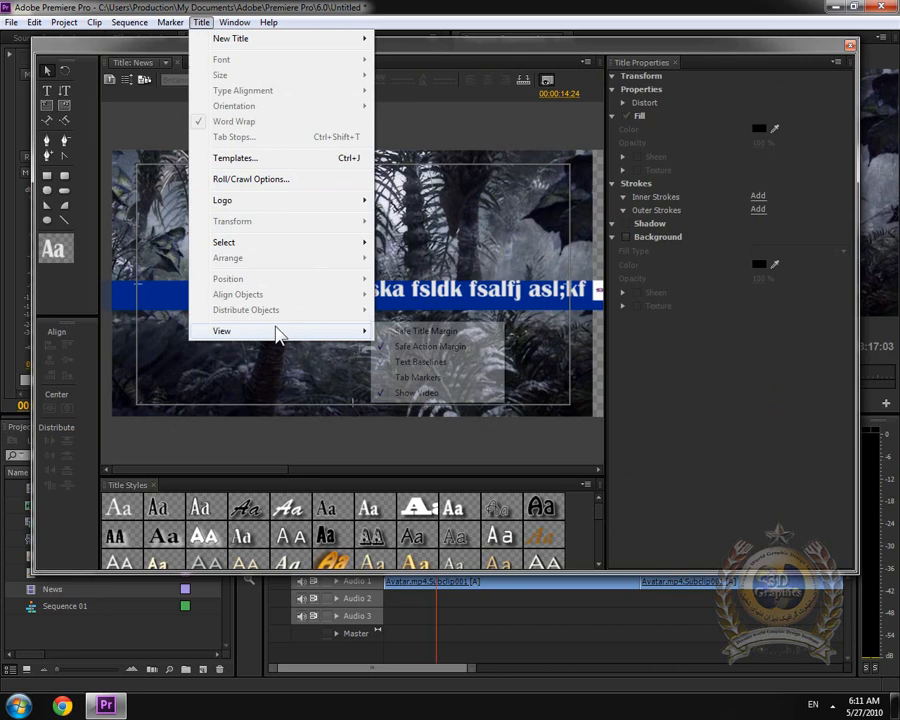
left_click(441, 348)
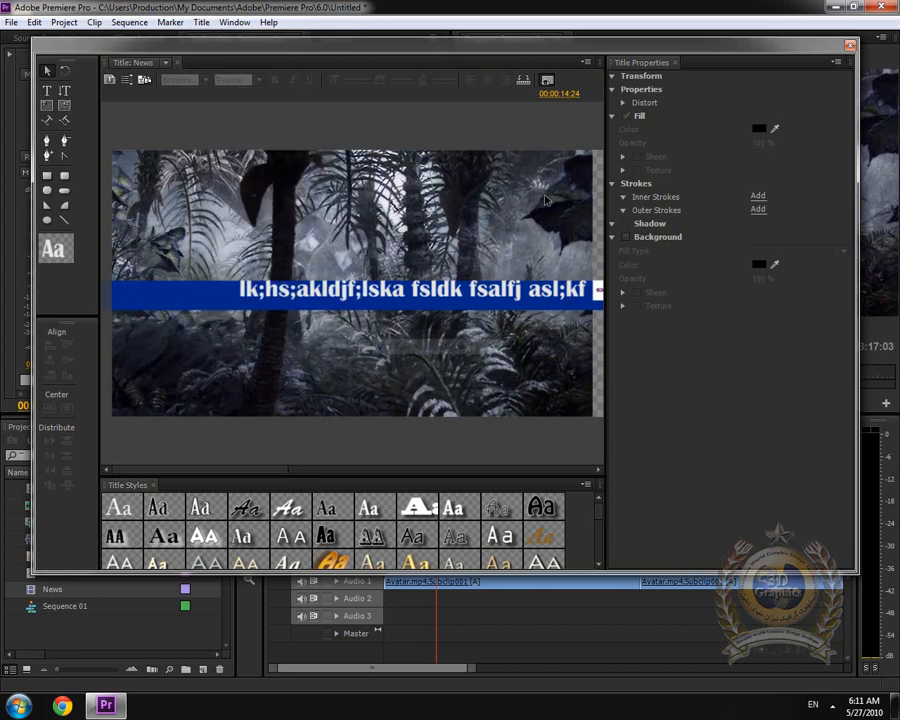
- Move the crawl text below the blue bar to about X 960, Y 348, and turn off text baselines
left_click(201, 24)
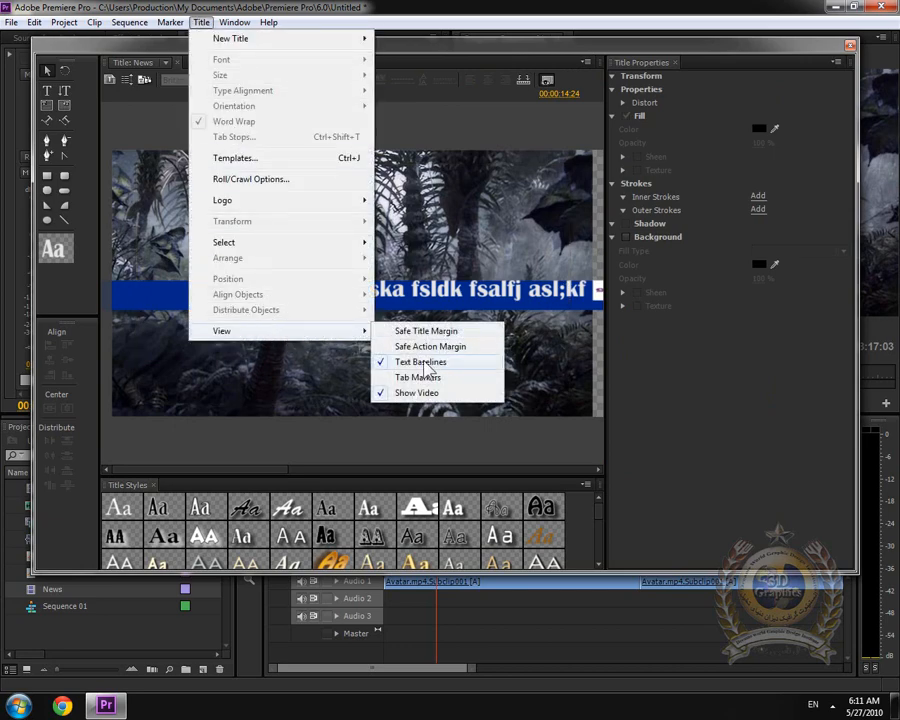
left_click(455, 285)
left_click_drag(318, 293, 260, 372)
left_click(201, 22)
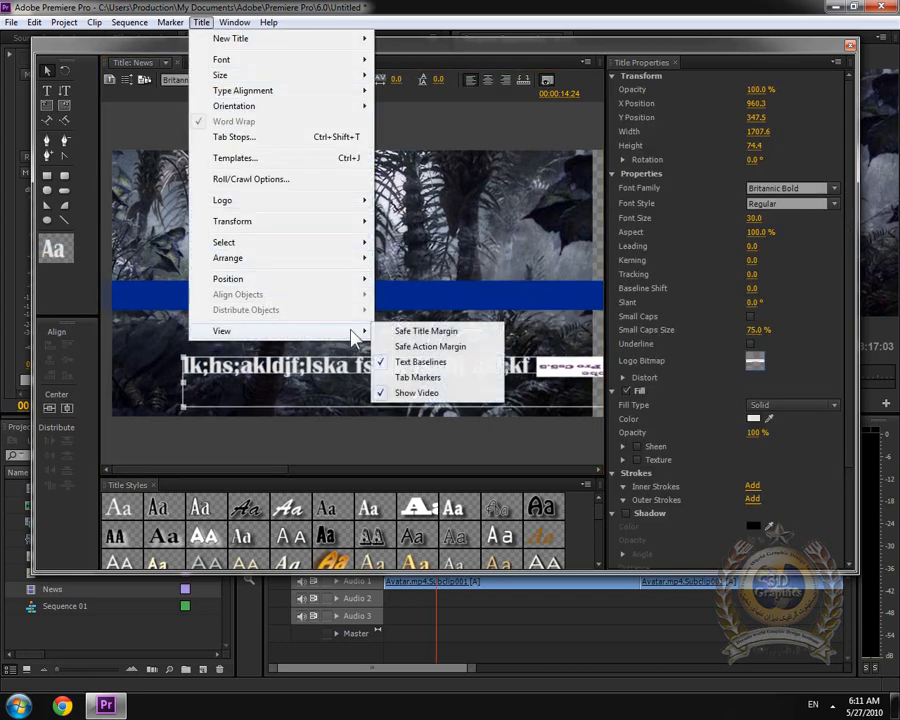
left_click(446, 372)
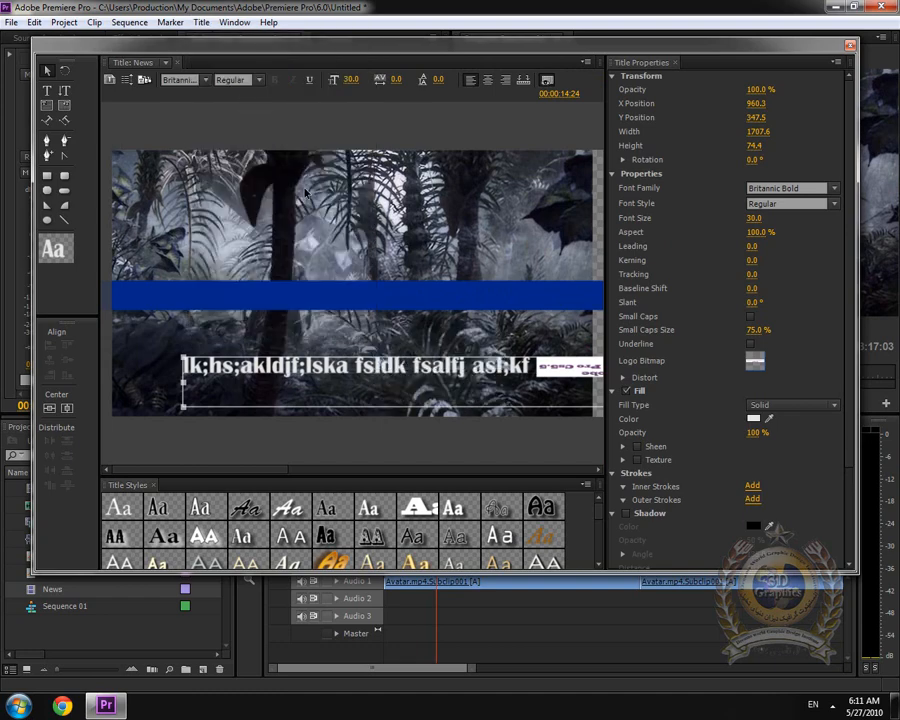
- Undo the crawl text move and move the blue bar below the text to about X 785, Y 333
key("ctrl+z")
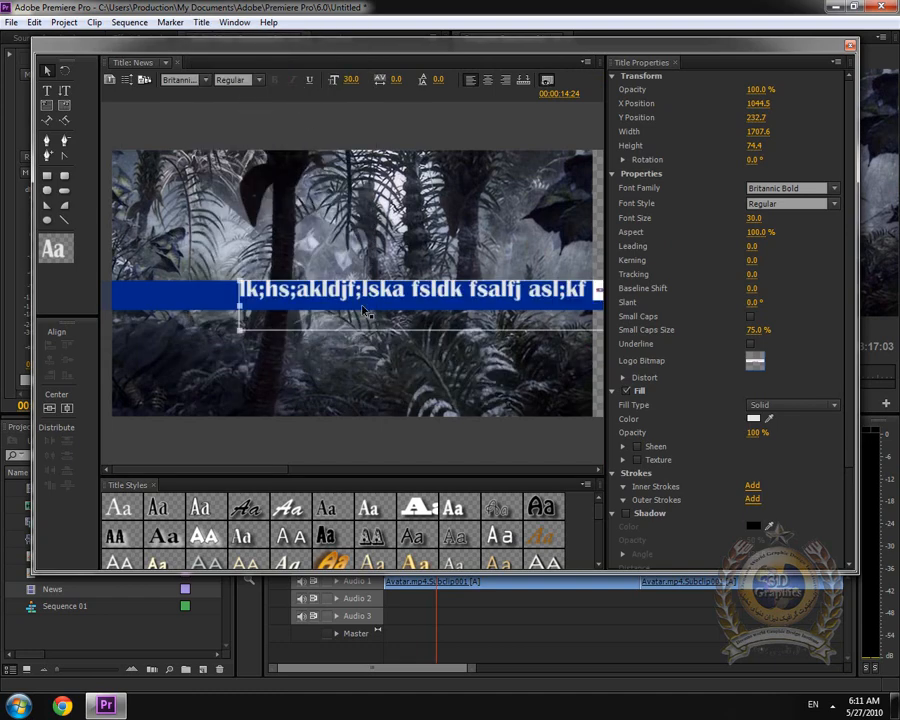
left_click_drag(366, 308, 322, 378)
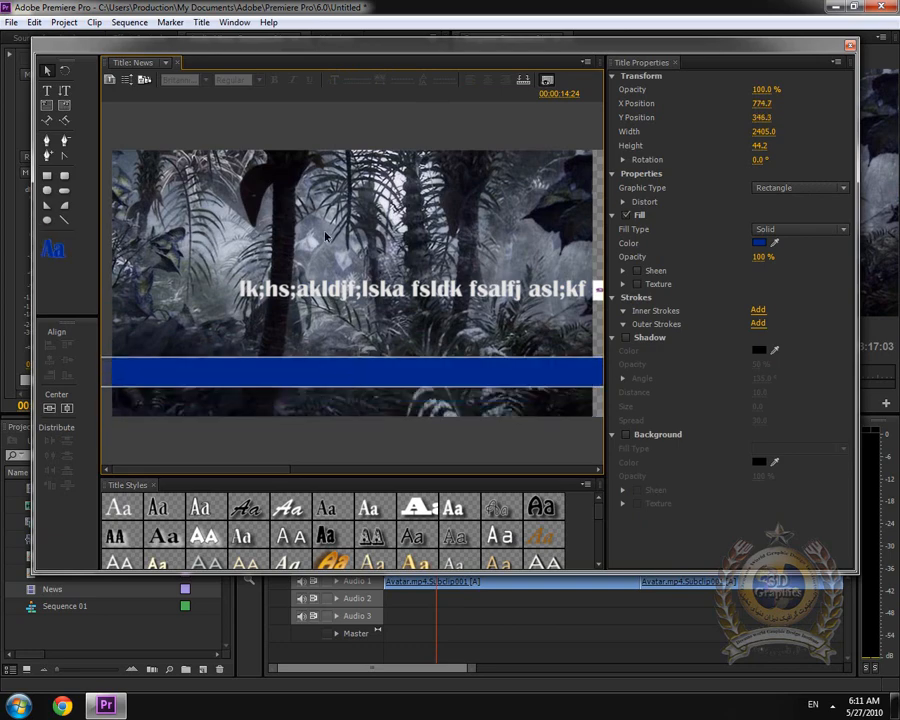
- Turn off the display of the background video behind the title
left_click(203, 22)
mouse_move(310, 334)
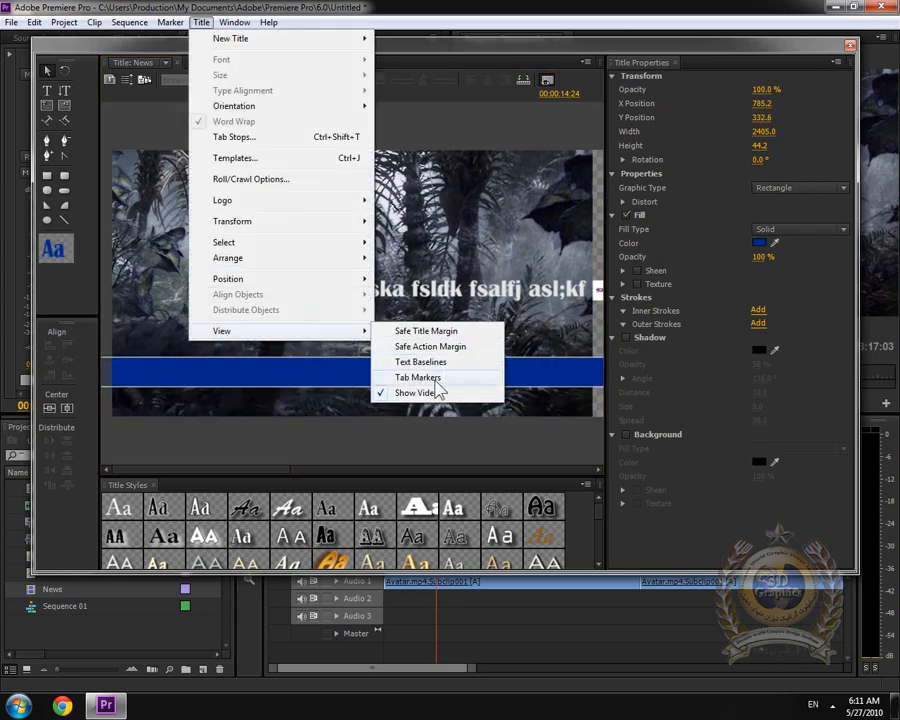
left_click(413, 393)
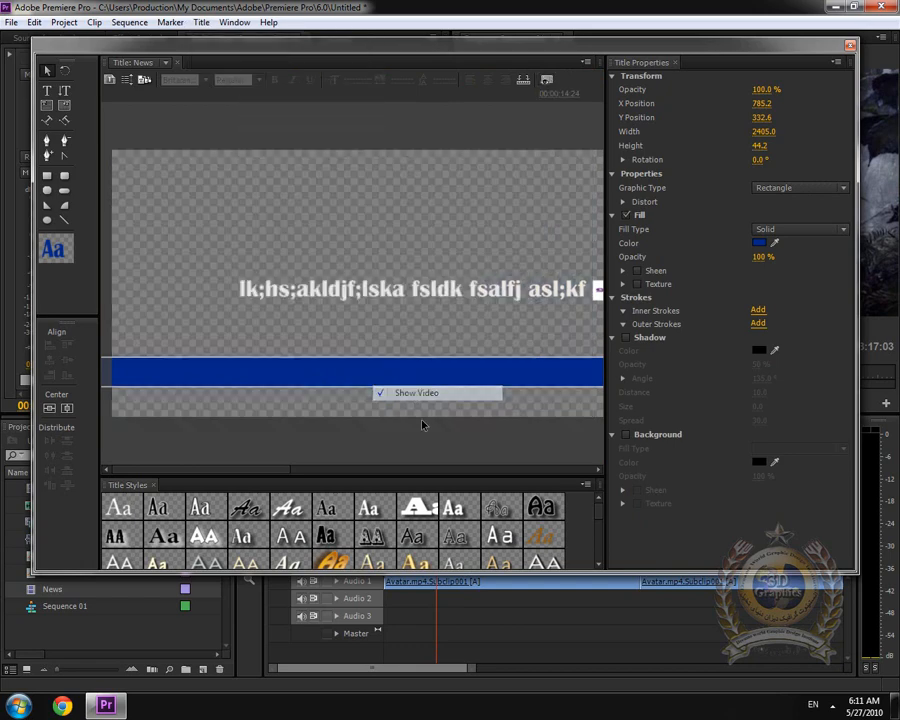
- Select and deselect the crawl text, and close the News title window
left_click(414, 288)
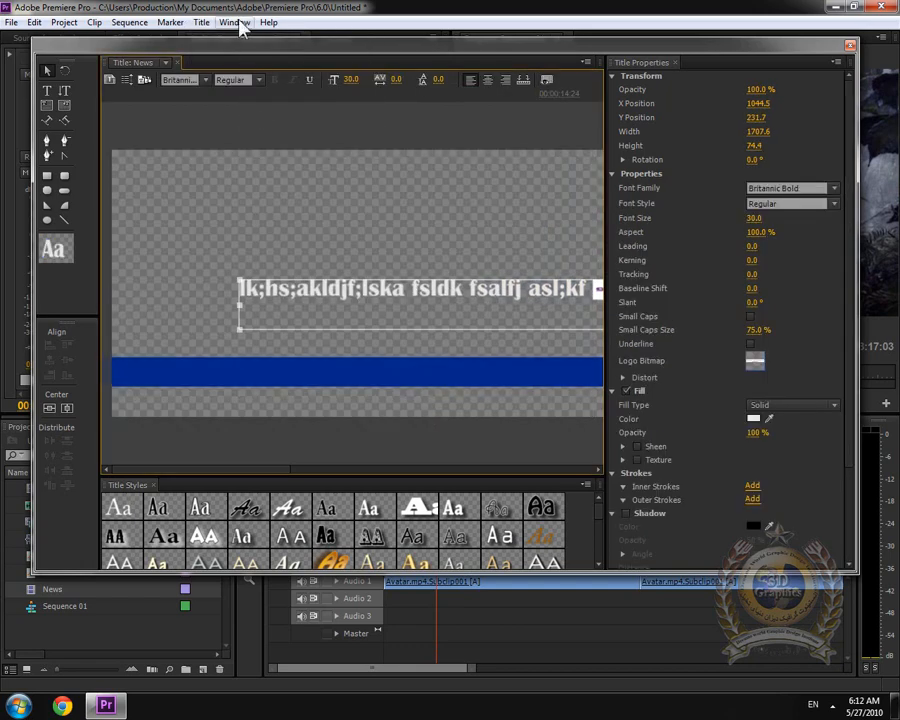
left_click(201, 22)
mouse_move(273, 330)
left_click(418, 334)
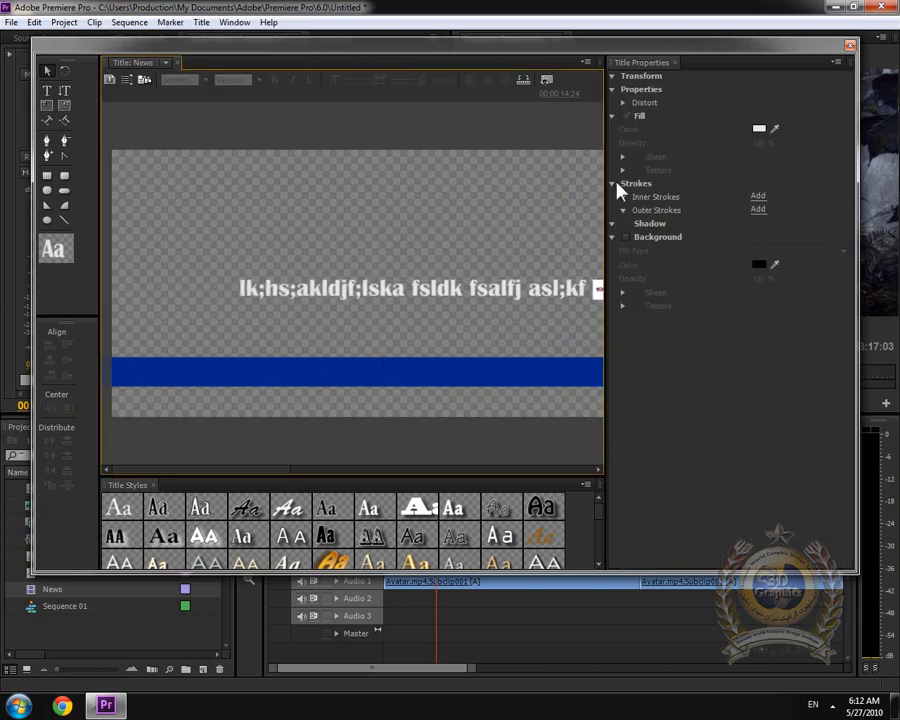
left_click_drag(547, 63, 590, 104)
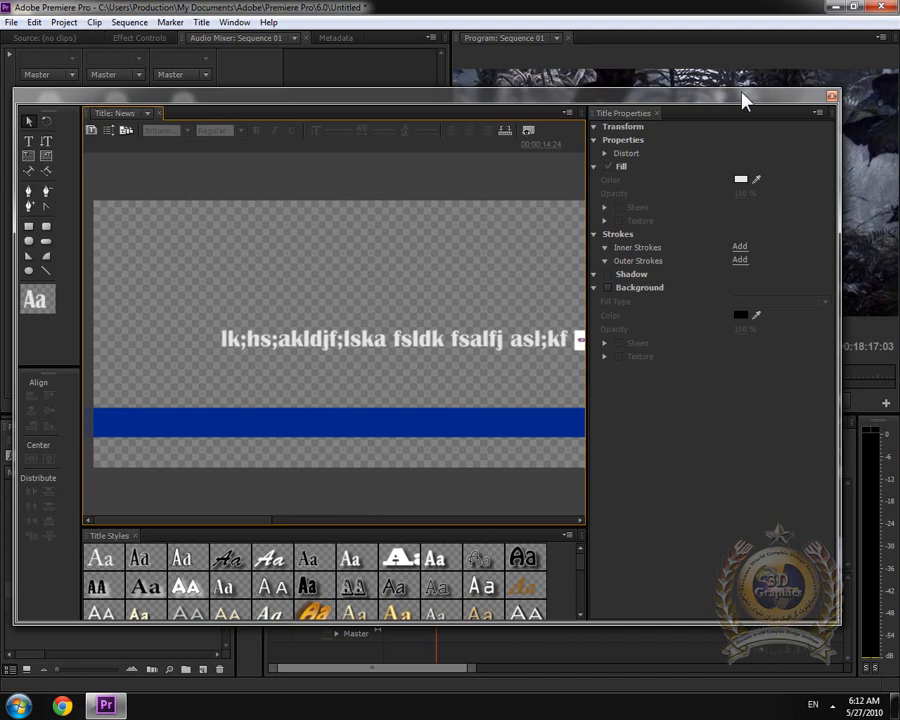
left_click(831, 97)
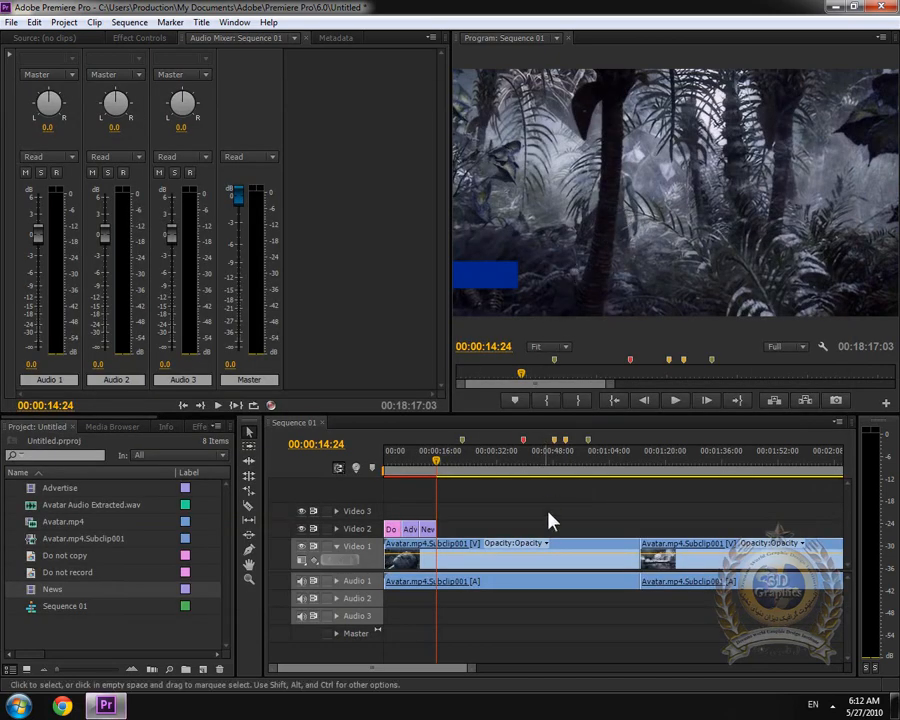
- Examine the title commands and the list of available panels and monitors, bringing the Tools panel into focus
left_click(202, 22)
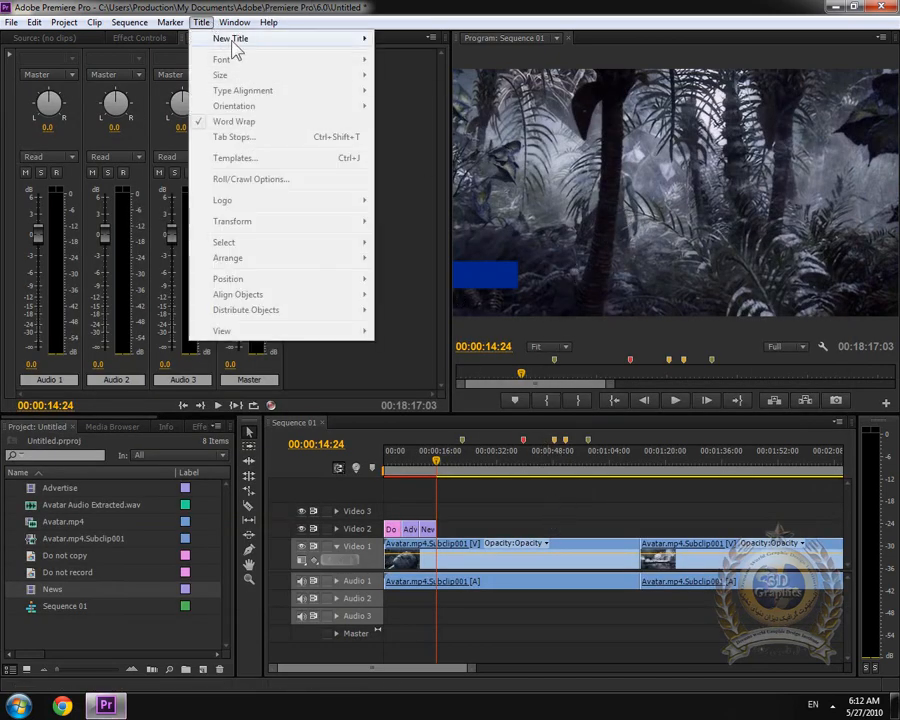
mouse_move(228, 23)
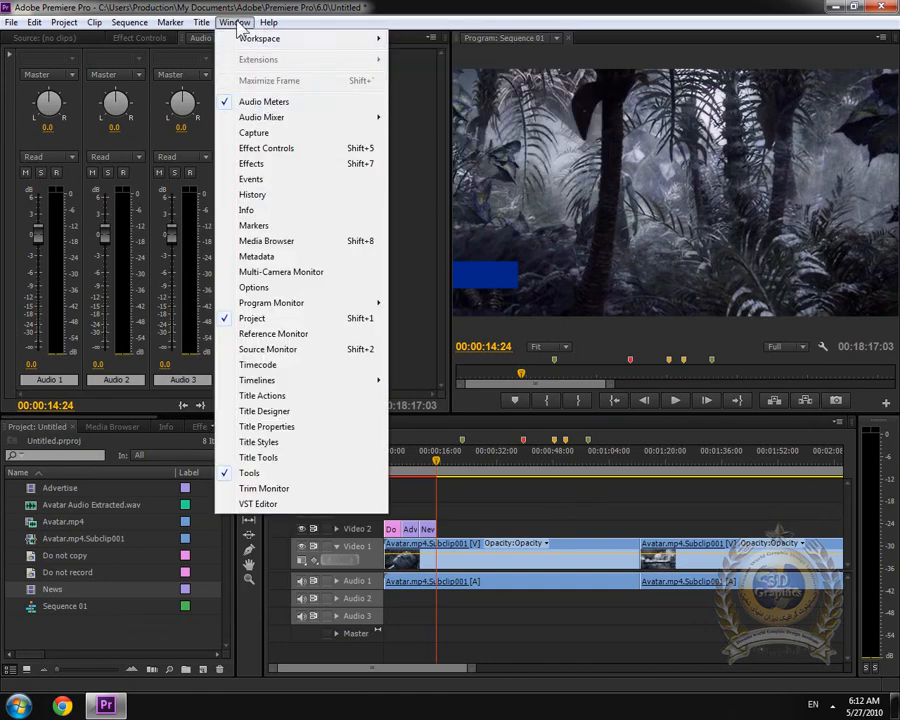
mouse_move(250, 42)
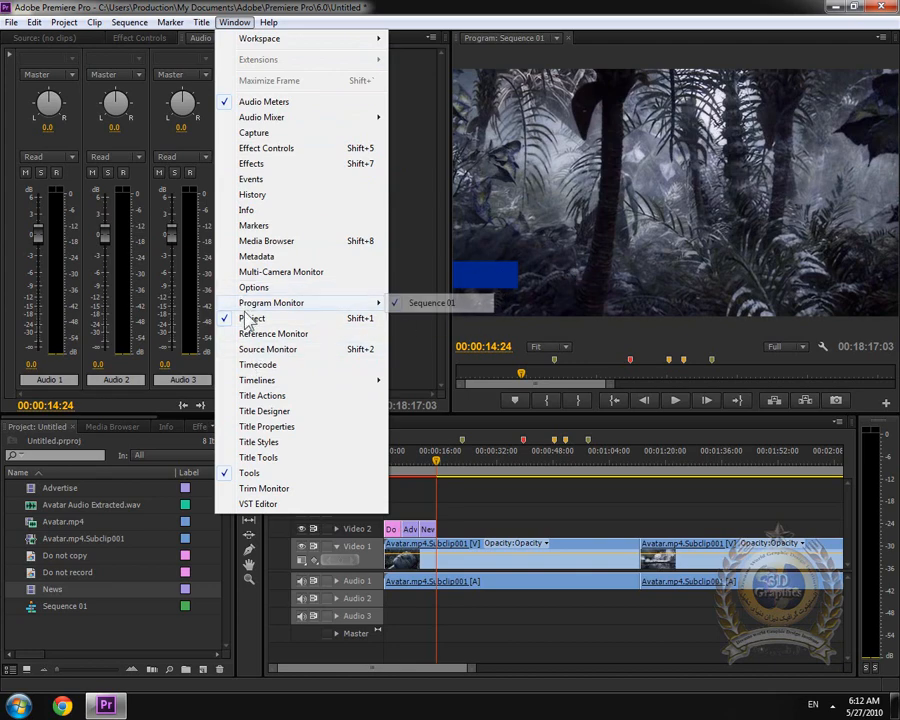
left_click(259, 474)
left_click(235, 22)
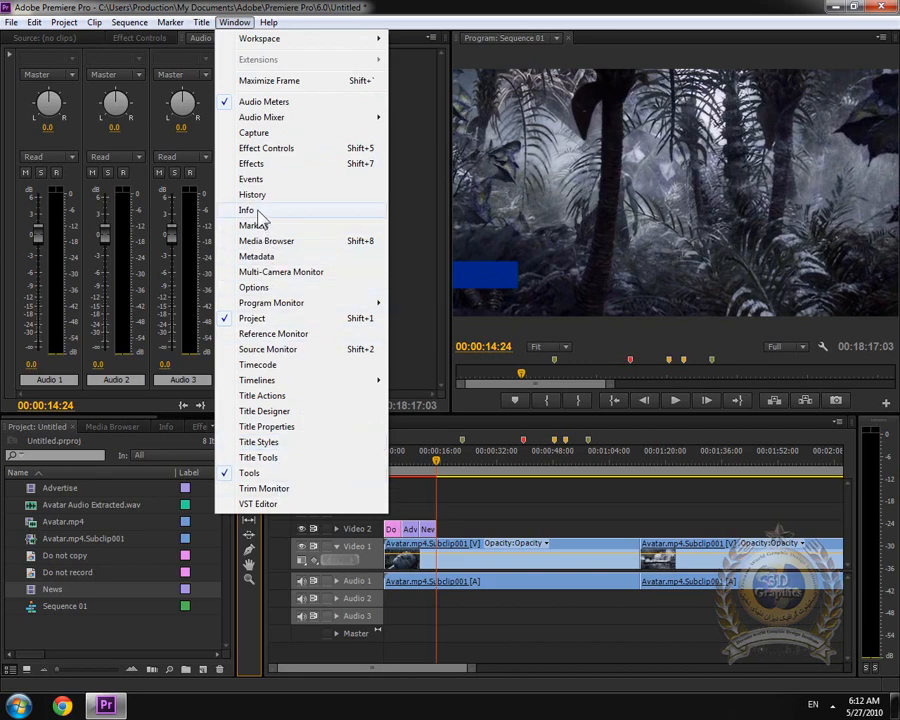
left_click(565, 490)
left_click(234, 22)
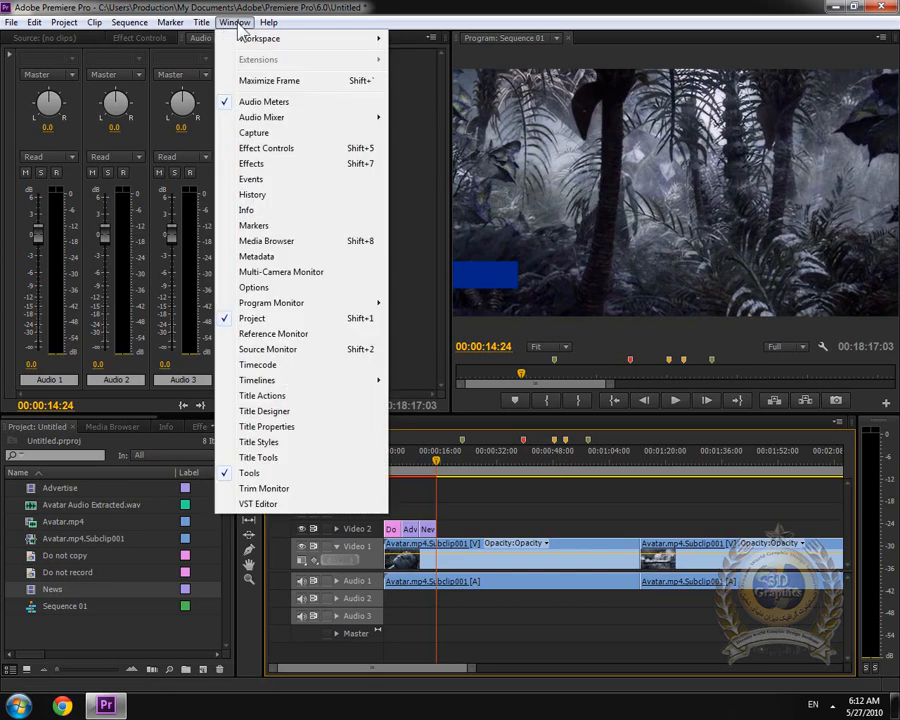
left_click(490, 505)
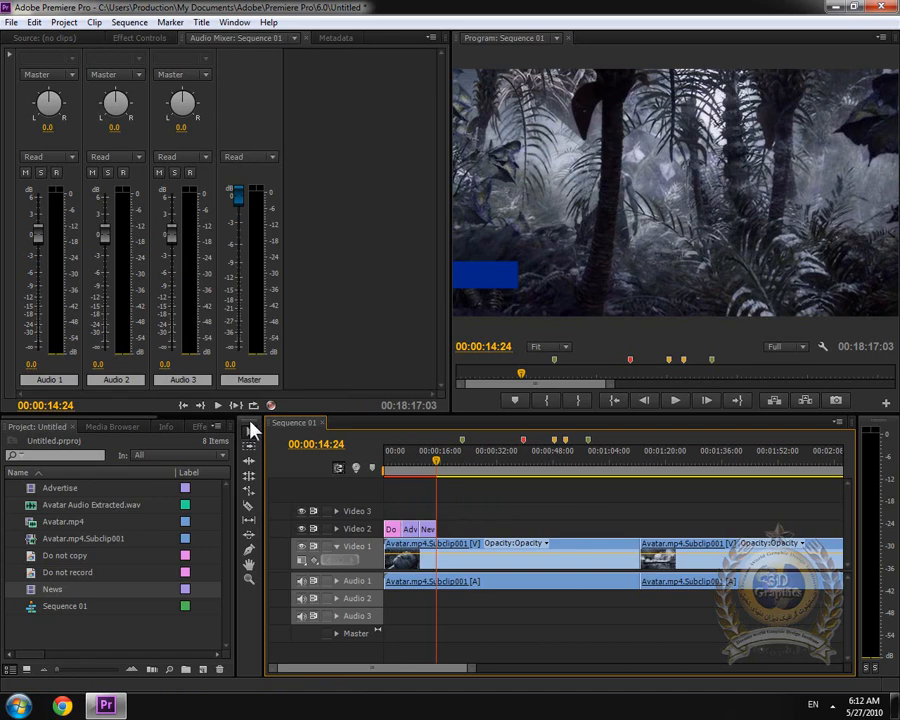
- Close the project and quit the program
left_click(881, 7)
left_click(450, 363)
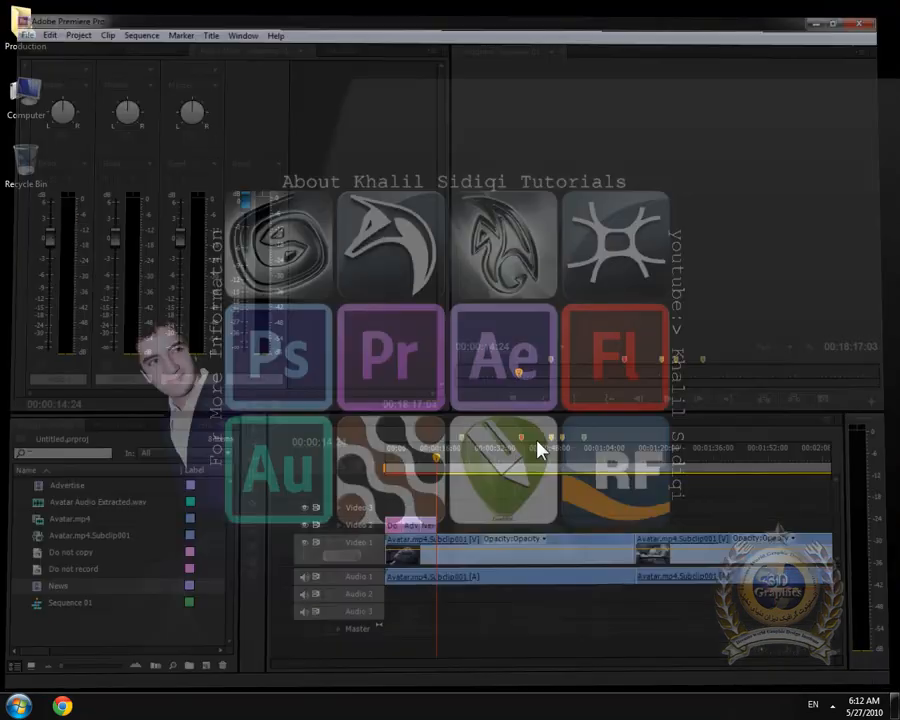